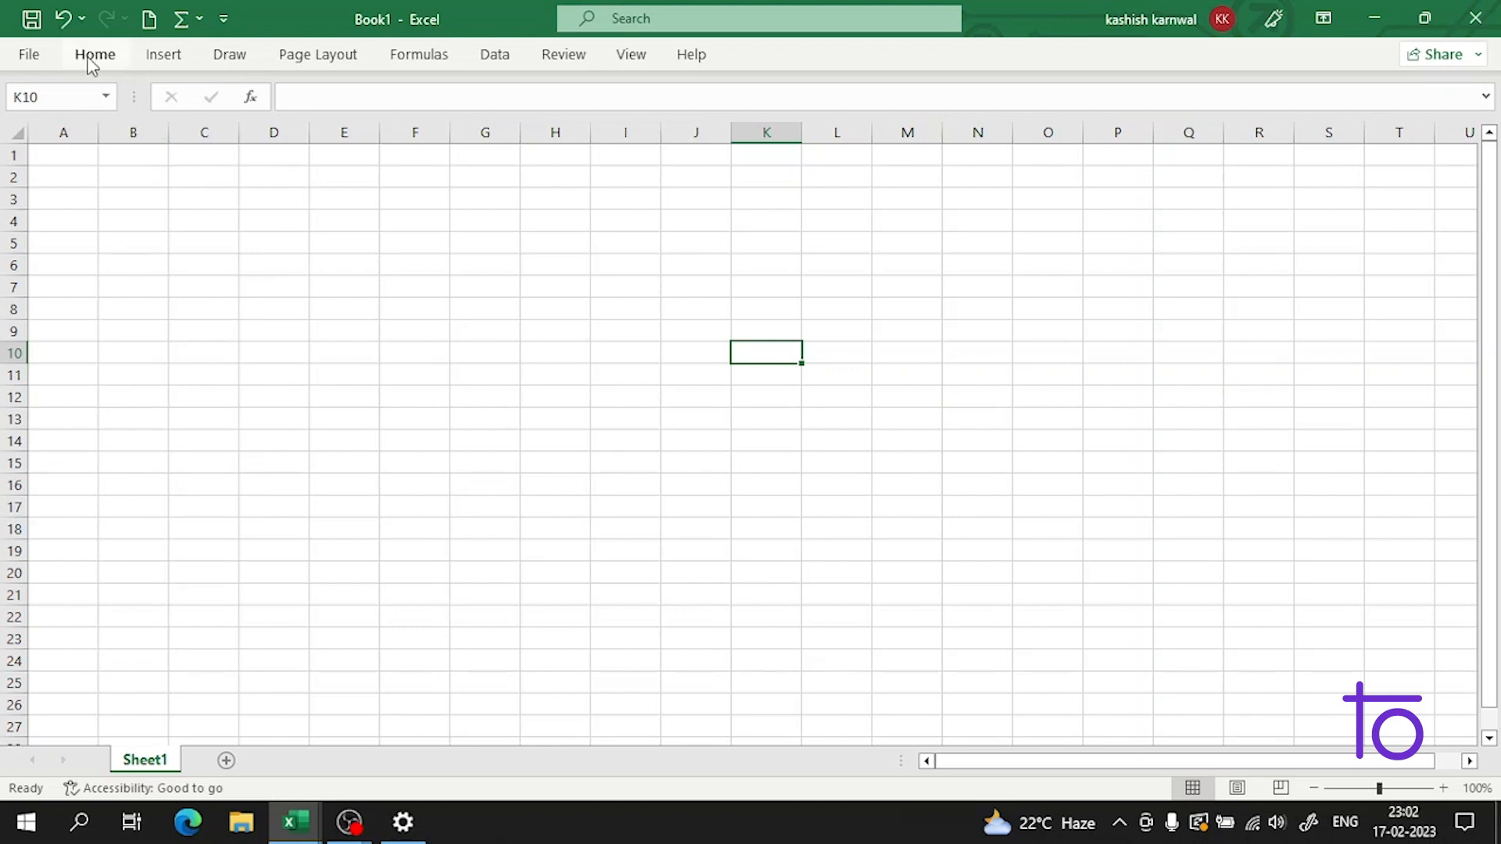
Step: Insert a SmartArt graphic using the Organization Chart layout from the Hierarchy category
{"action": "left_click", "coordinate": [82, 155]}
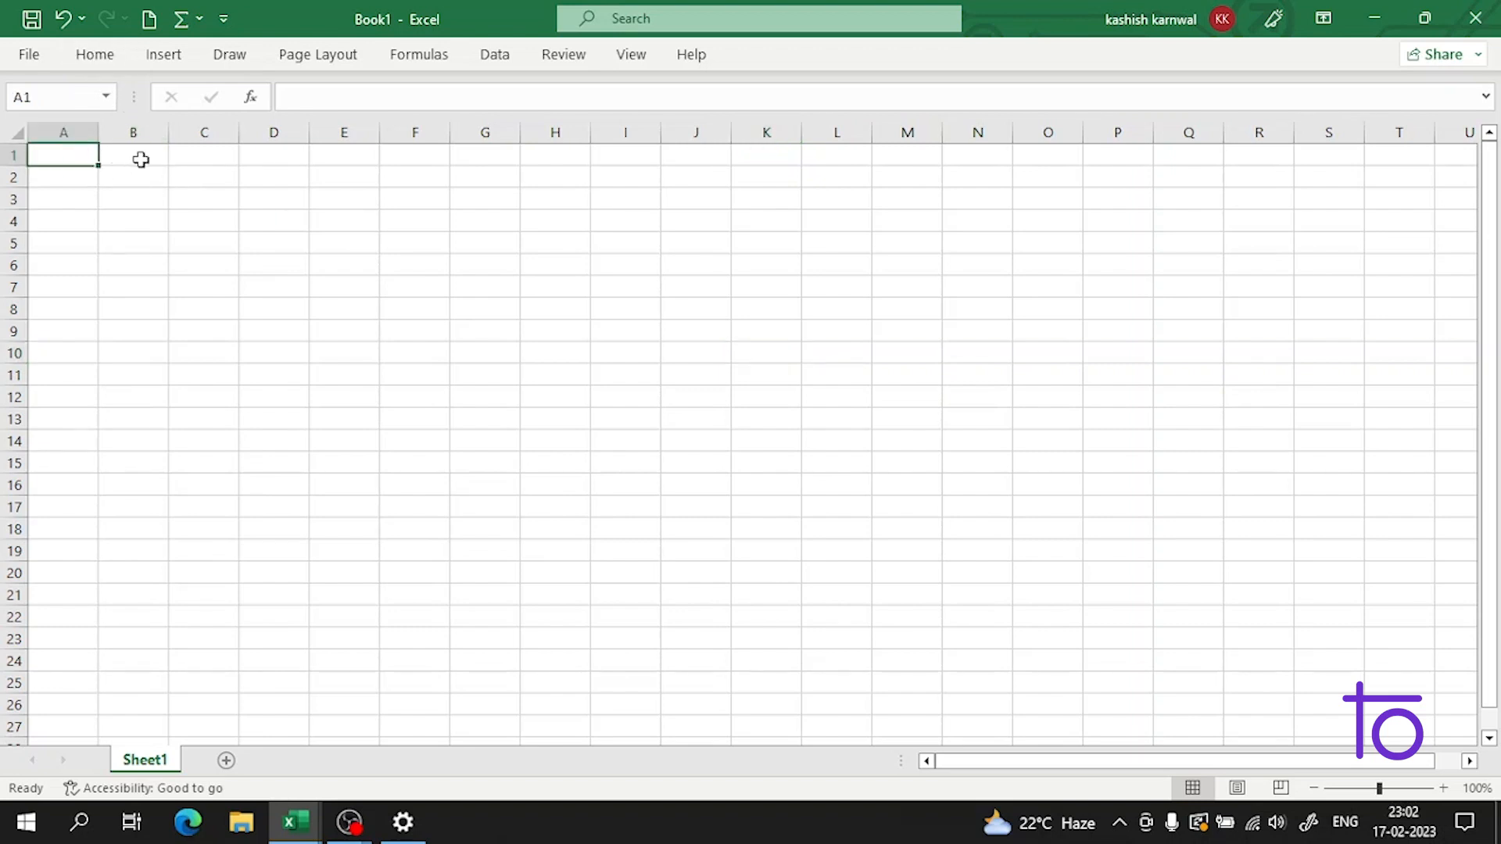
{"action": "left_click", "coordinate": [107, 60]}
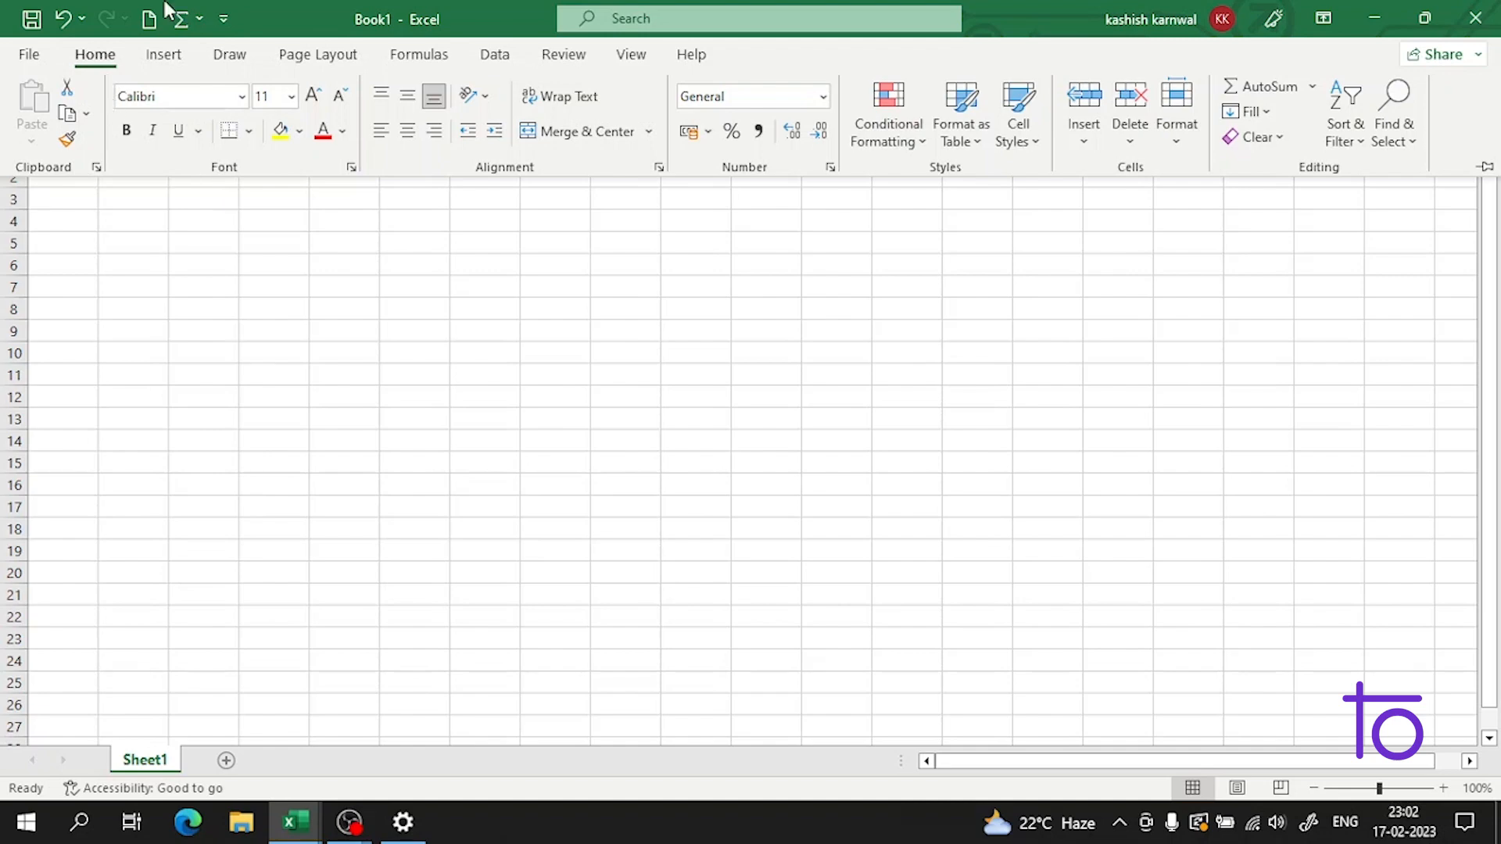
{"action": "left_click", "coordinate": [165, 60]}
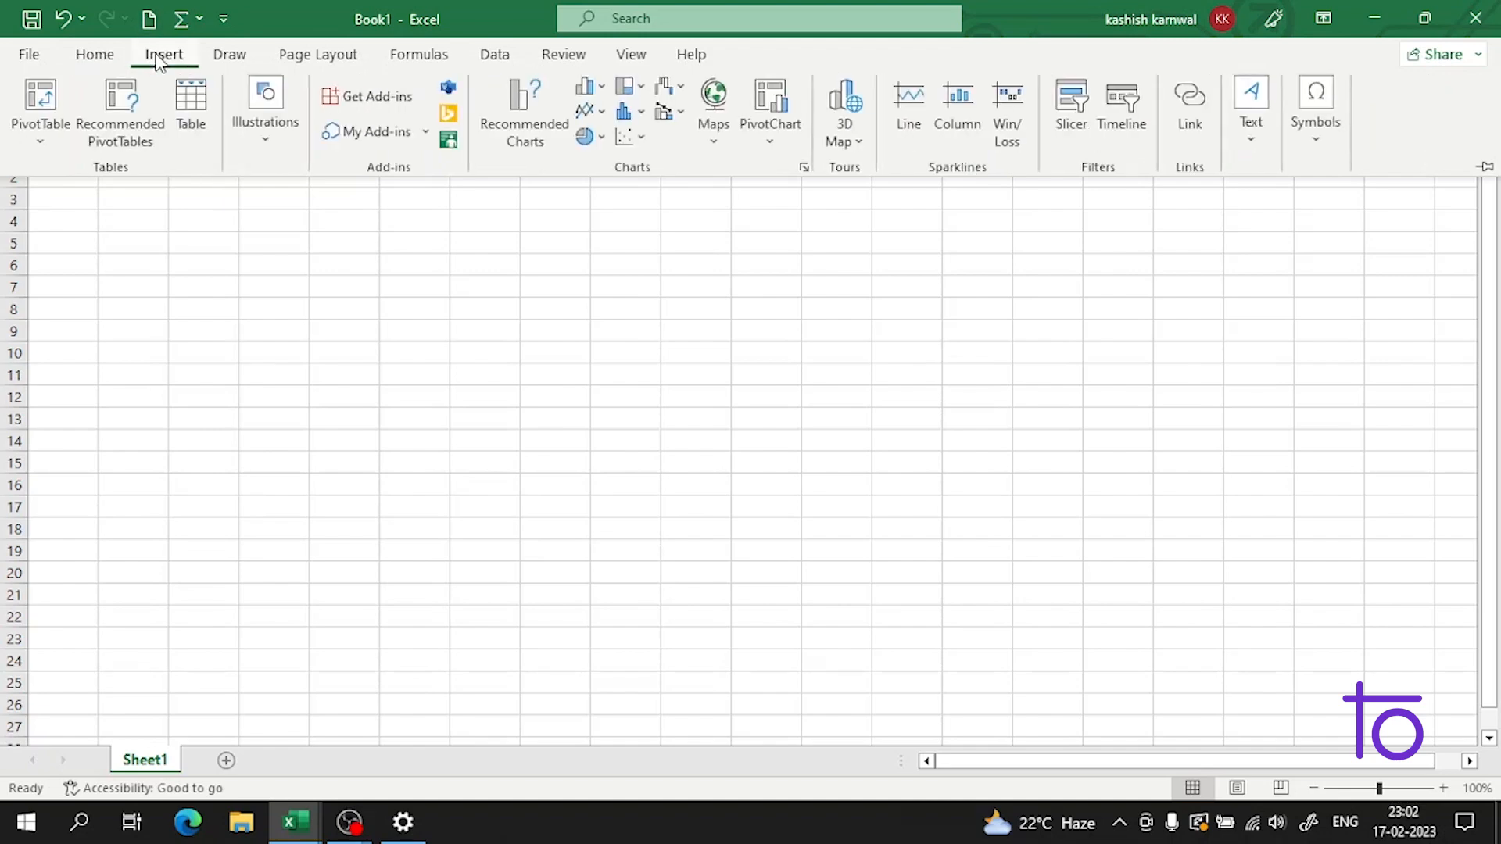
{"action": "left_click", "coordinate": [280, 150]}
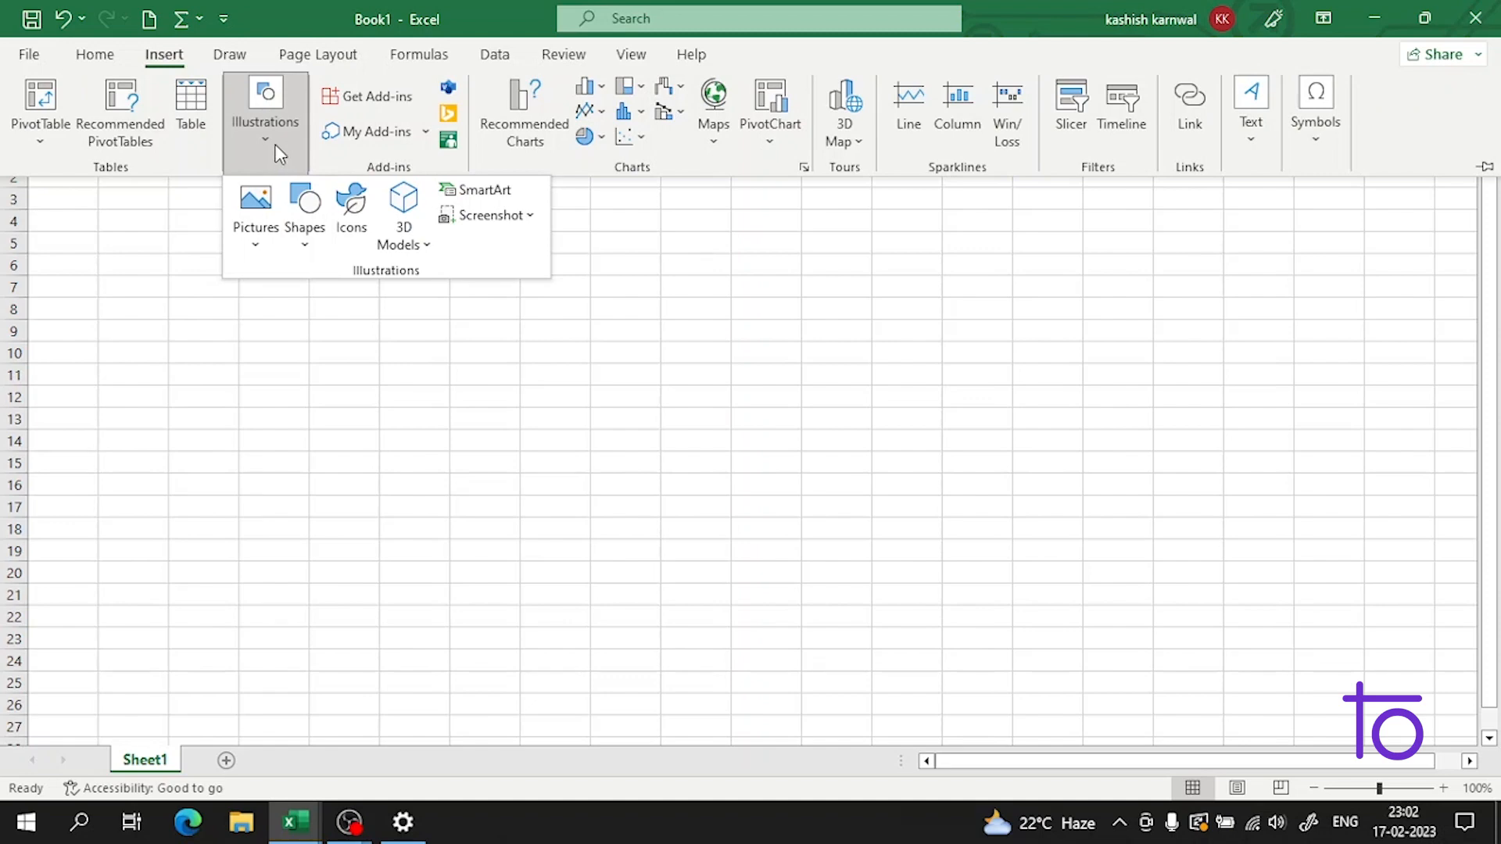
{"action": "left_click", "coordinate": [485, 190]}
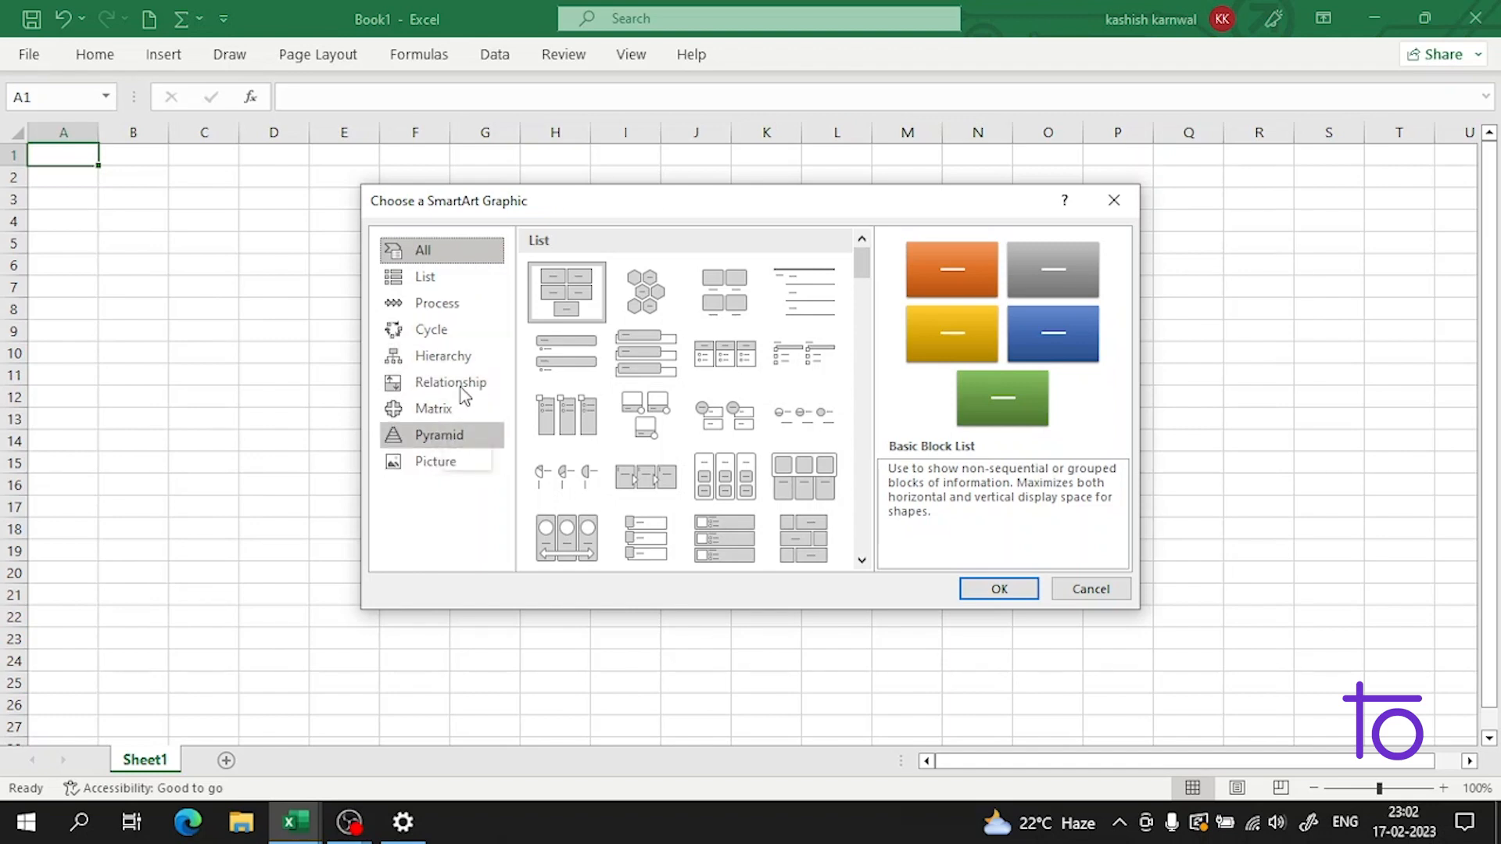
{"action": "left_click", "coordinate": [487, 357]}
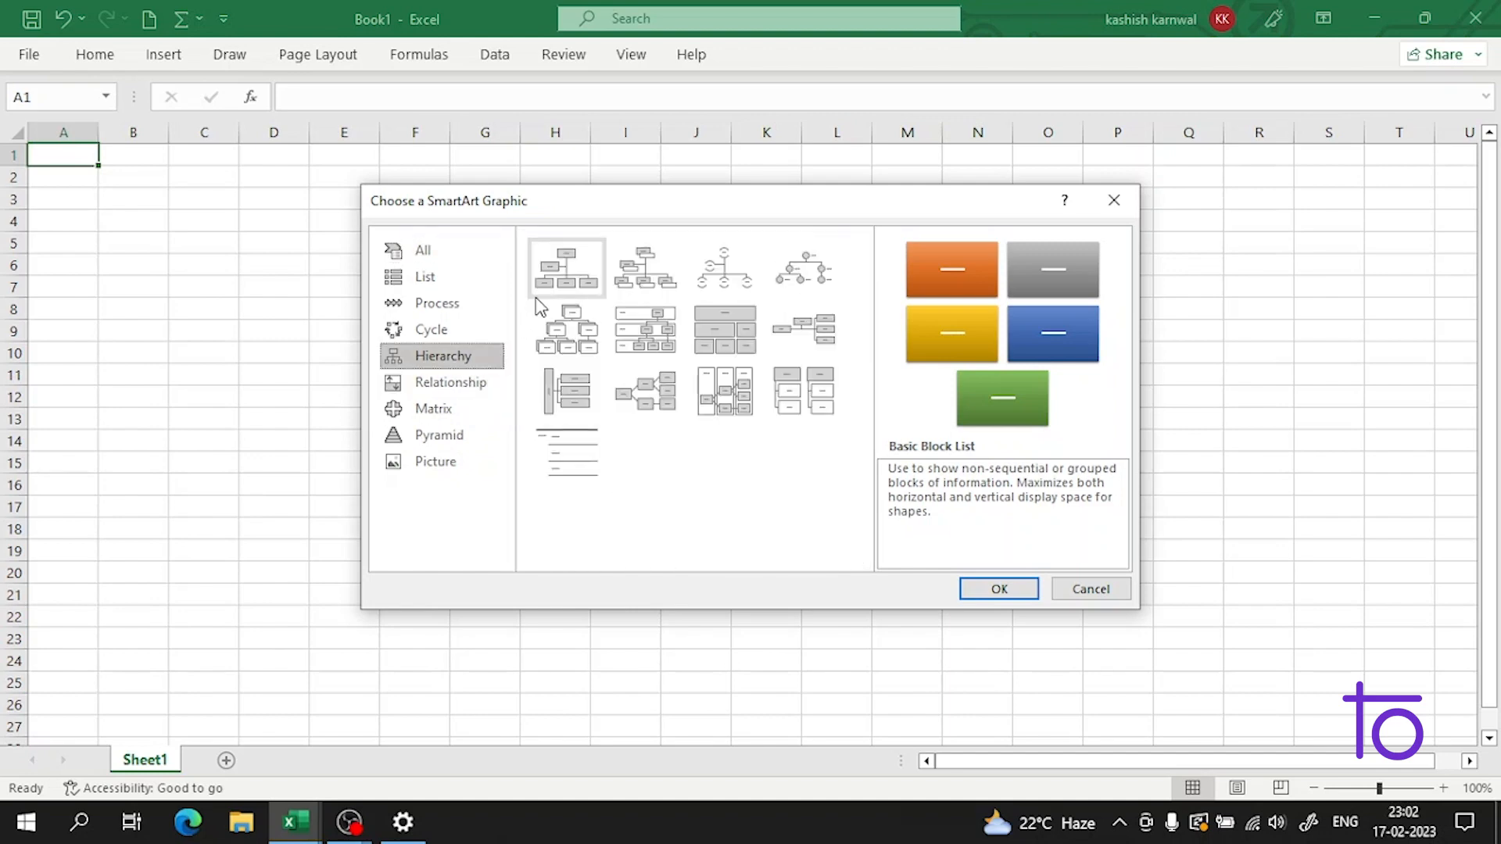
{"action": "left_click", "coordinate": [559, 275]}
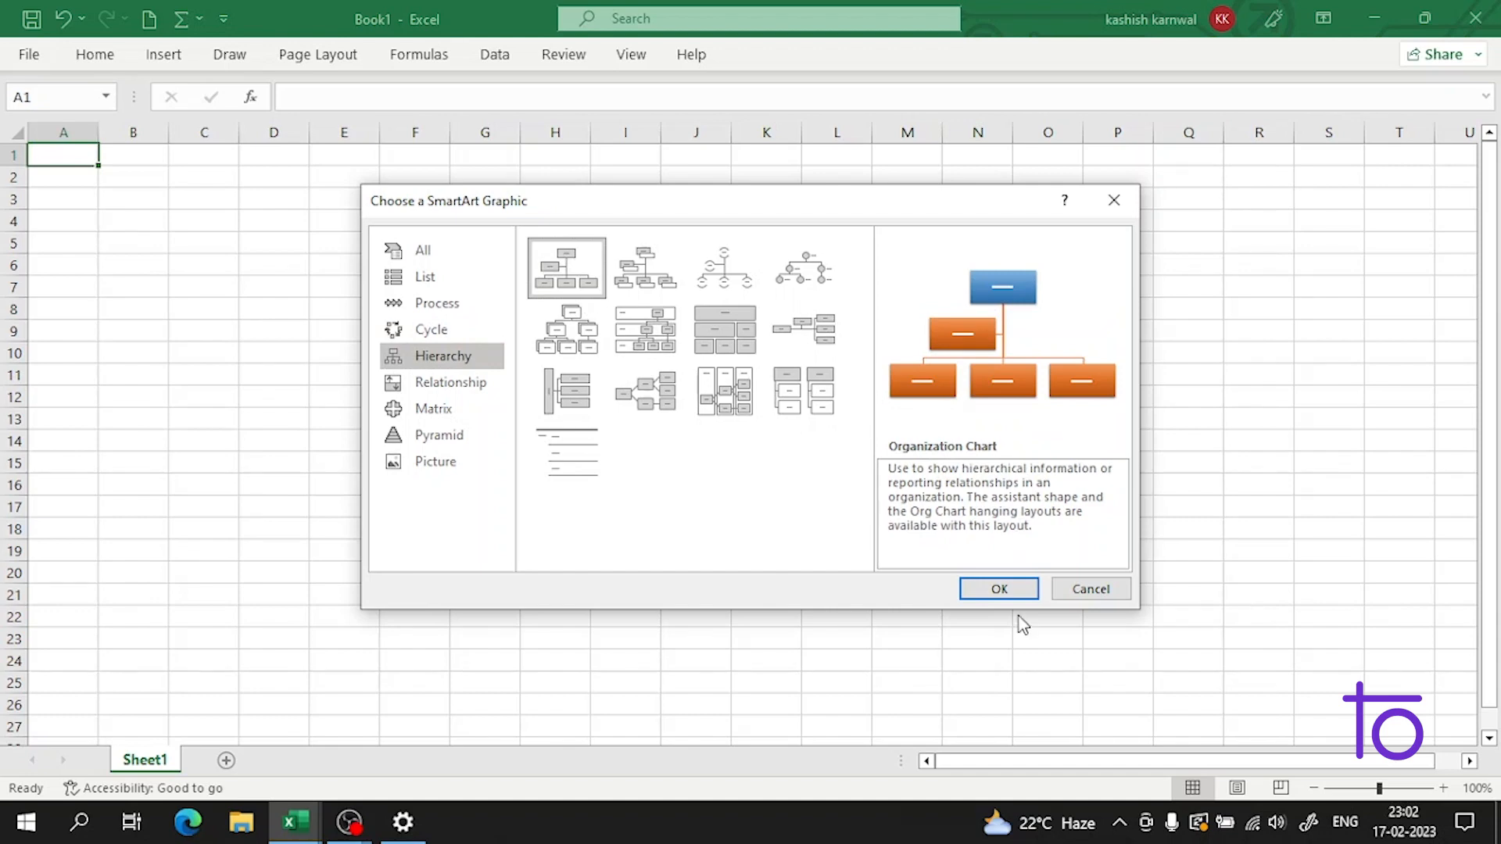
{"action": "left_click", "coordinate": [1004, 588]}
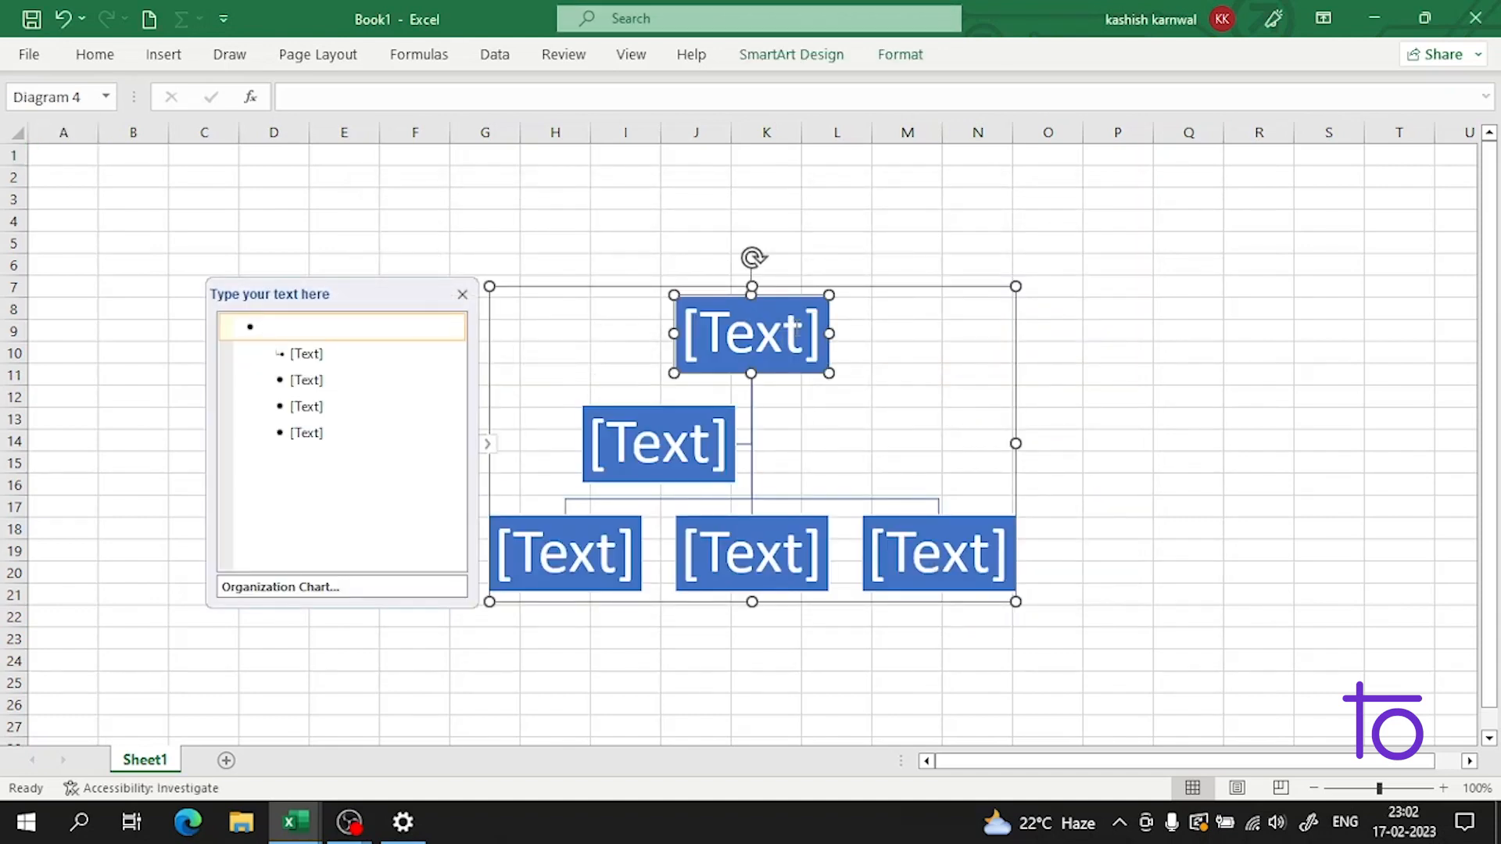
Step: Enter "data science" as the text of the organization chart's topmost box
{"action": "left_click", "coordinate": [810, 329]}
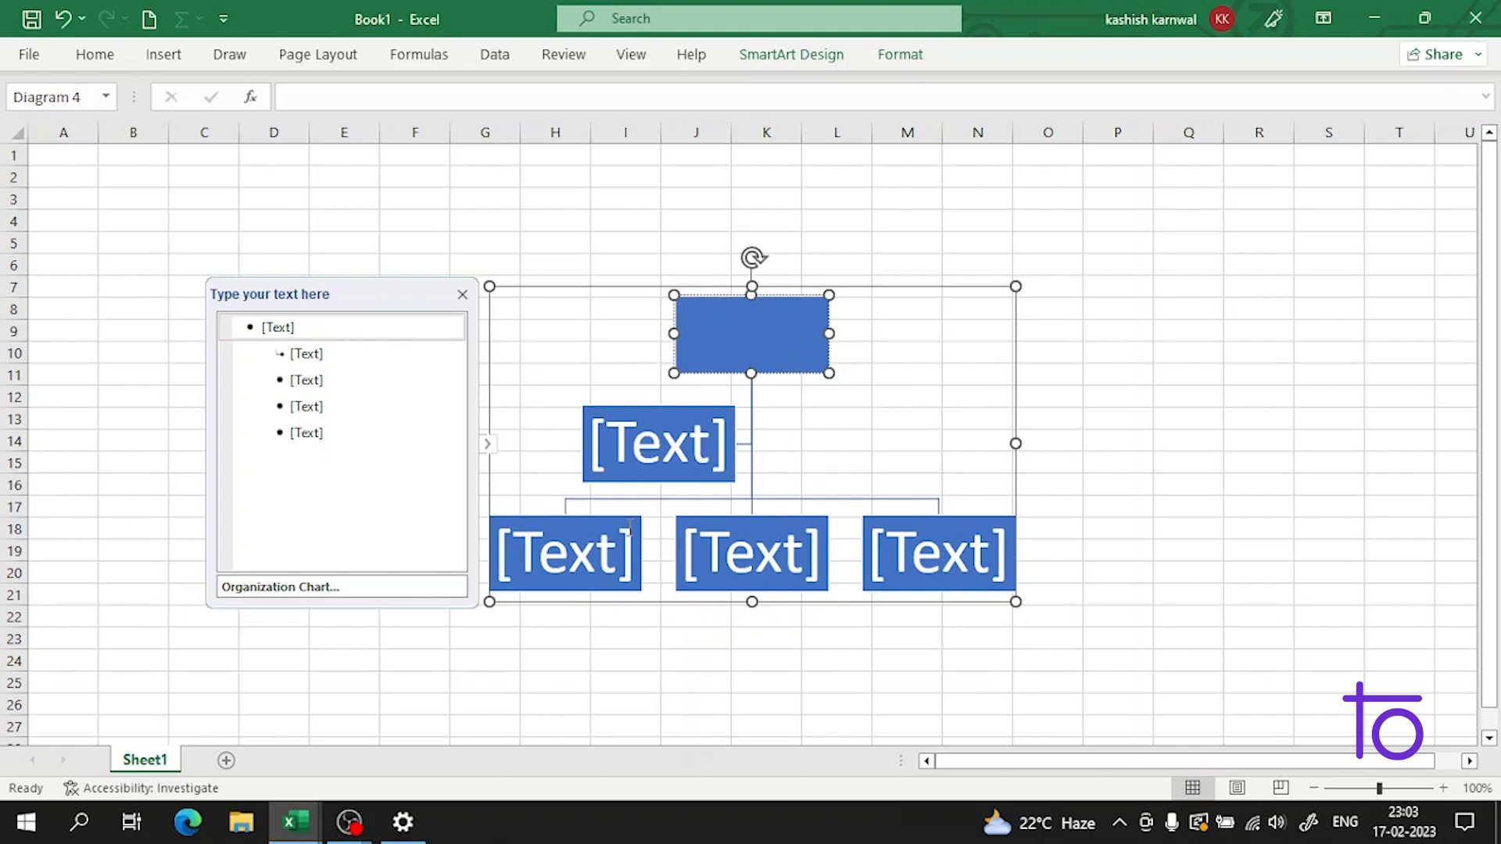
{"action": "left_click", "coordinate": [601, 547]}
{"action": "left_click", "coordinate": [777, 345]}
{"action": "left_click", "coordinate": [777, 323]}
{"action": "type", "text": "data"}
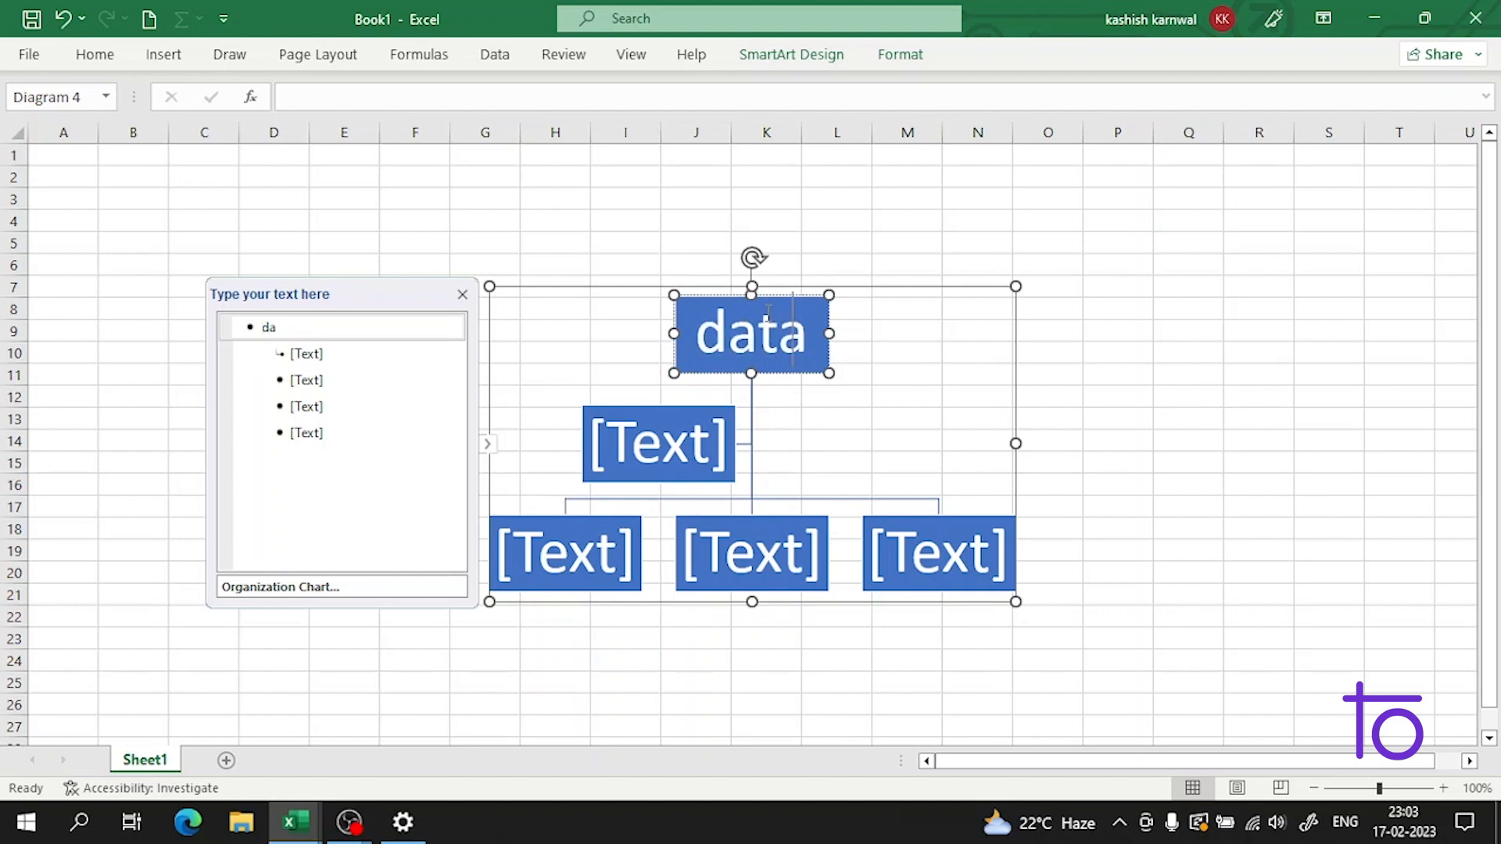
{"action": "type", "text": " sc"}
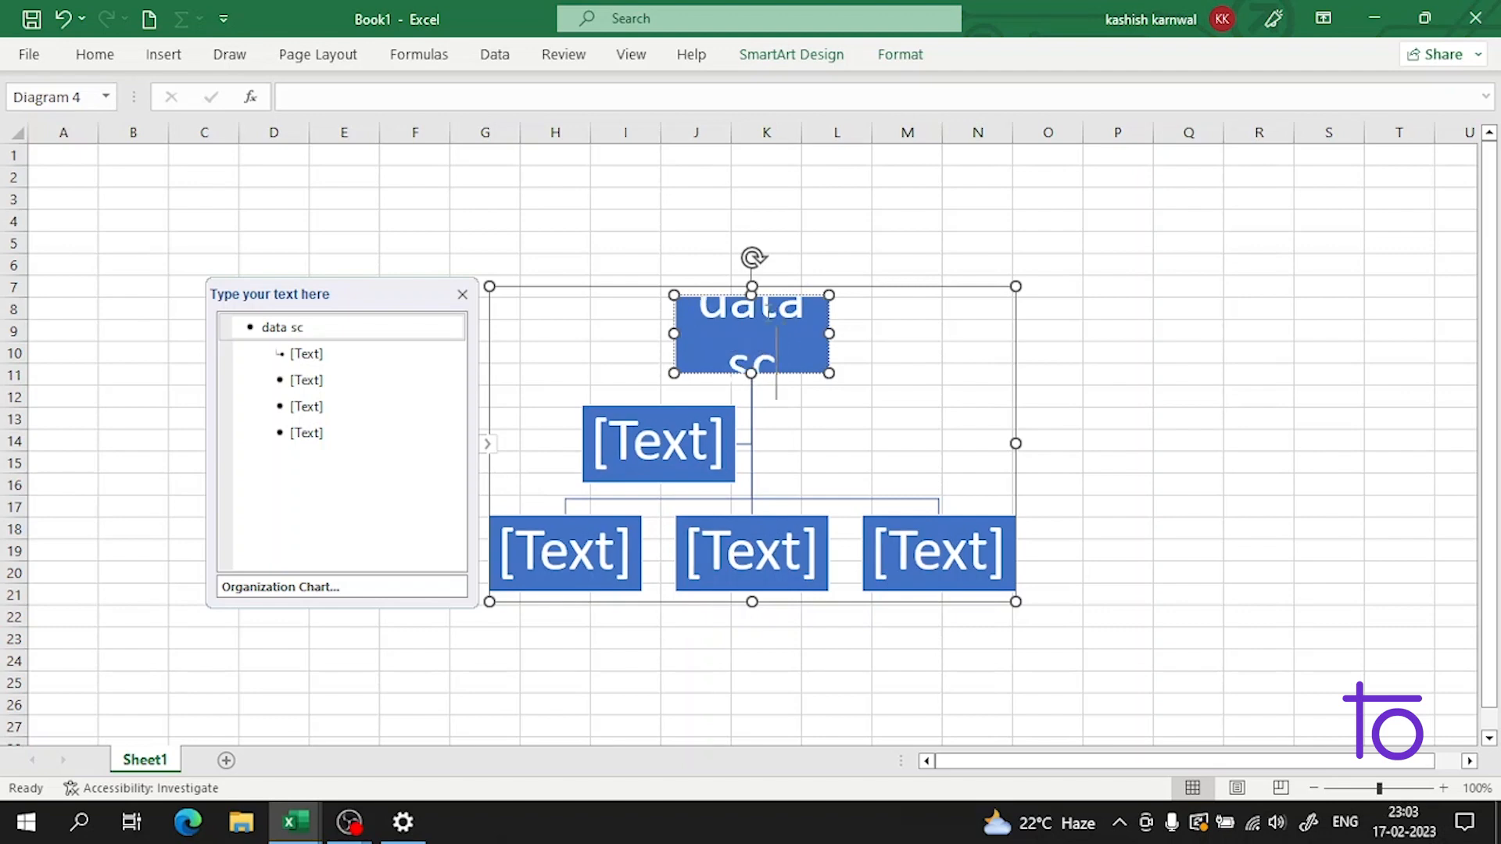
{"action": "type", "text": "ience"}
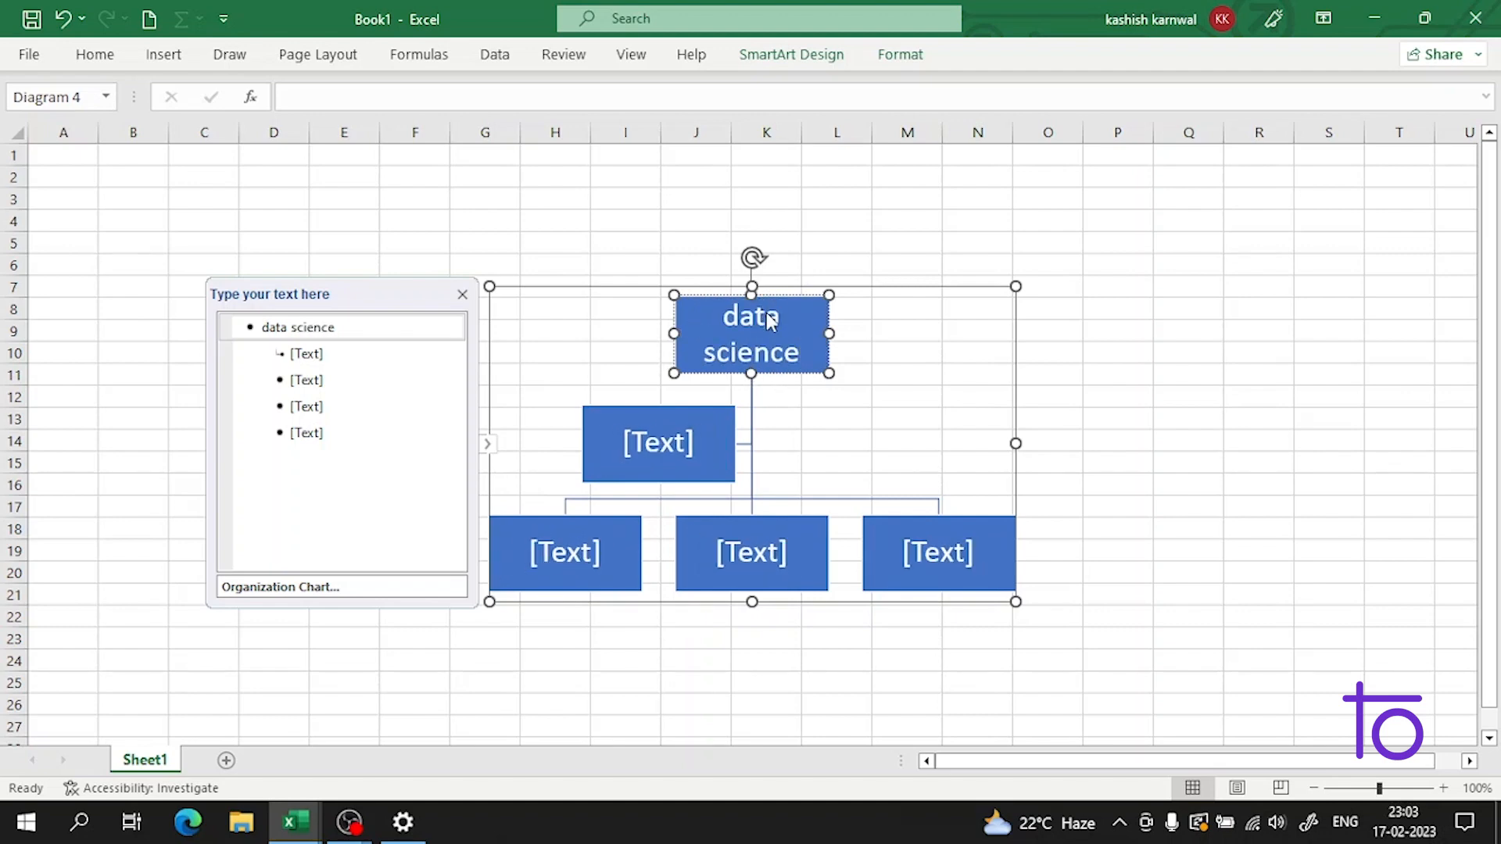
Step: Label the assistant box directly below "data science" as "python"
{"action": "left_click", "coordinate": [322, 352]}
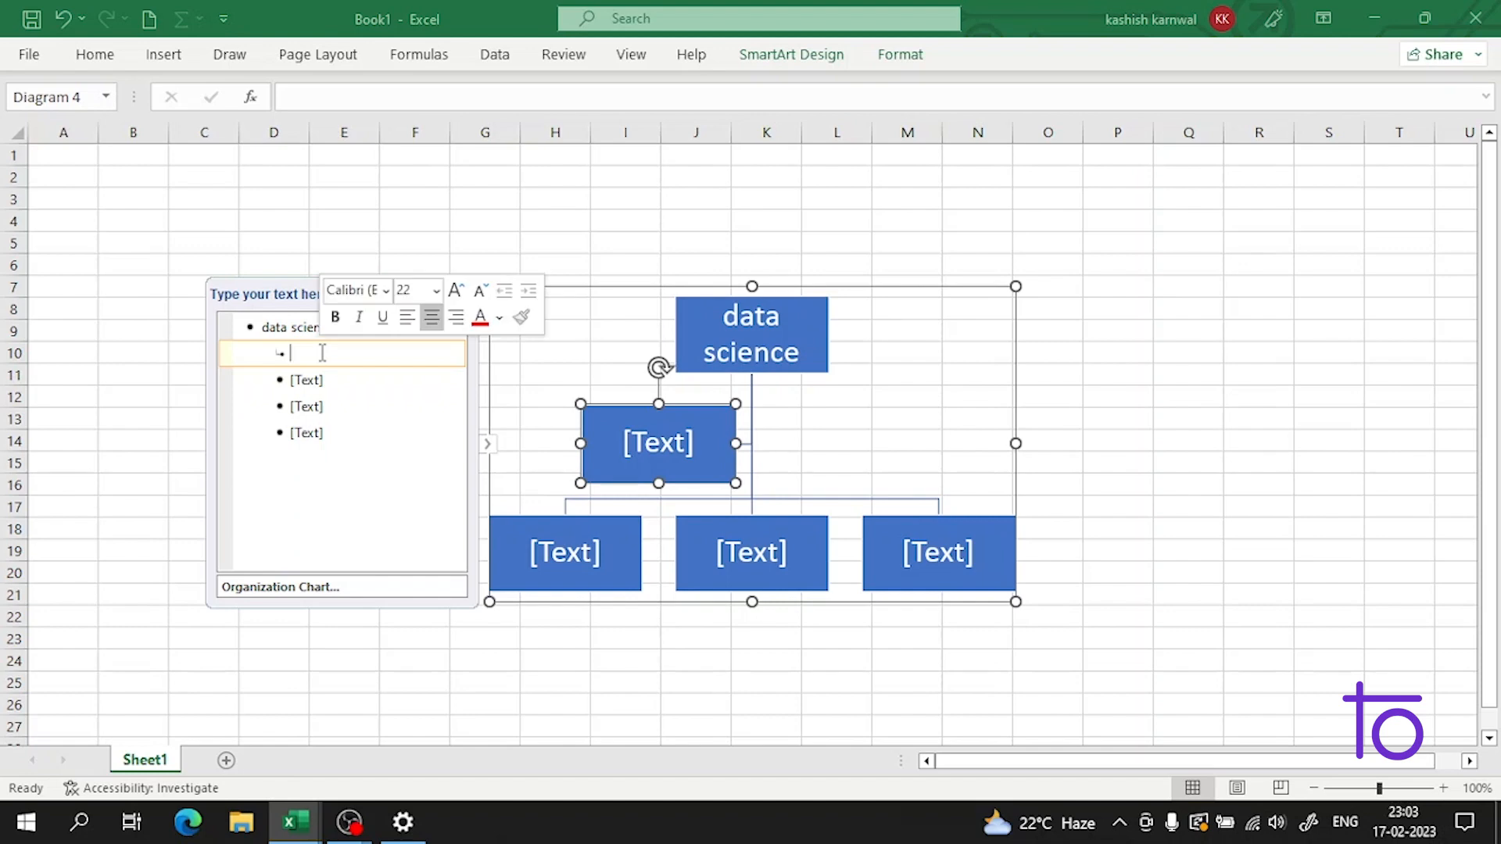
{"action": "type", "text": "p"}
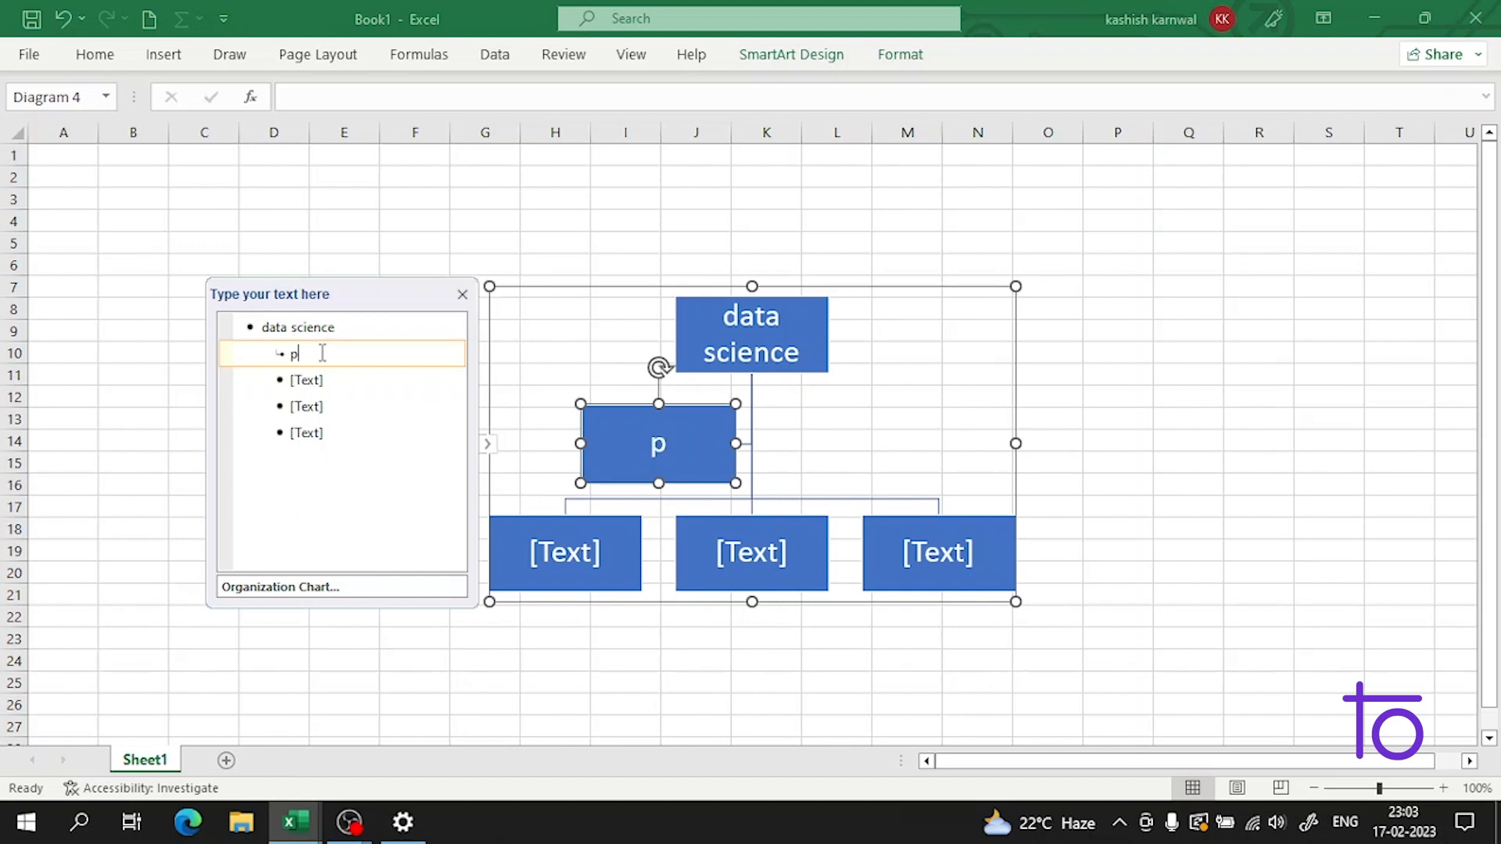
{"action": "type", "text": "ythn"}
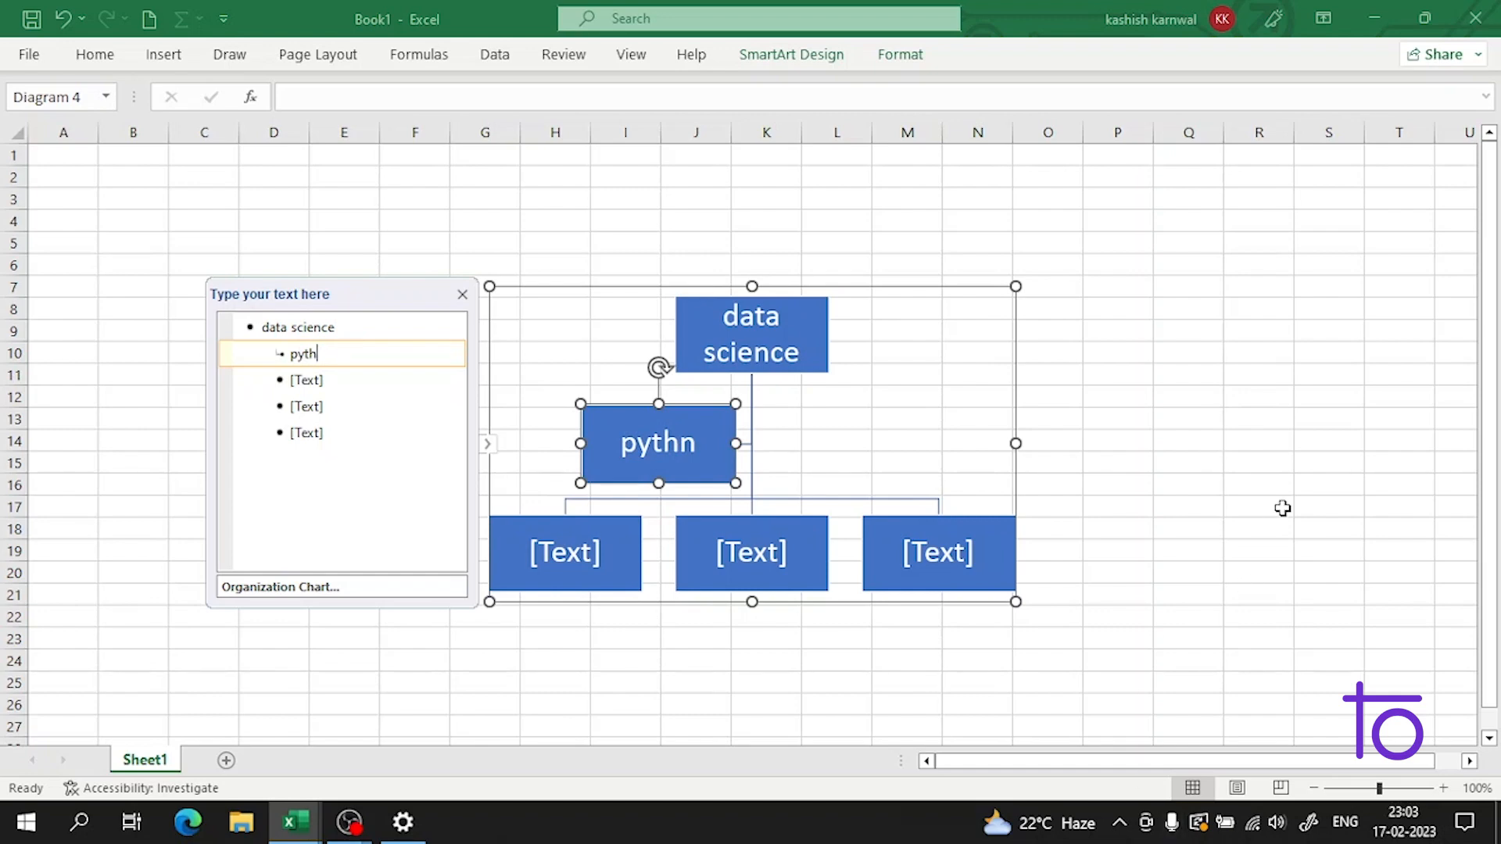
{"action": "key", "text": "BackSpace"}
{"action": "type", "text": "on"}
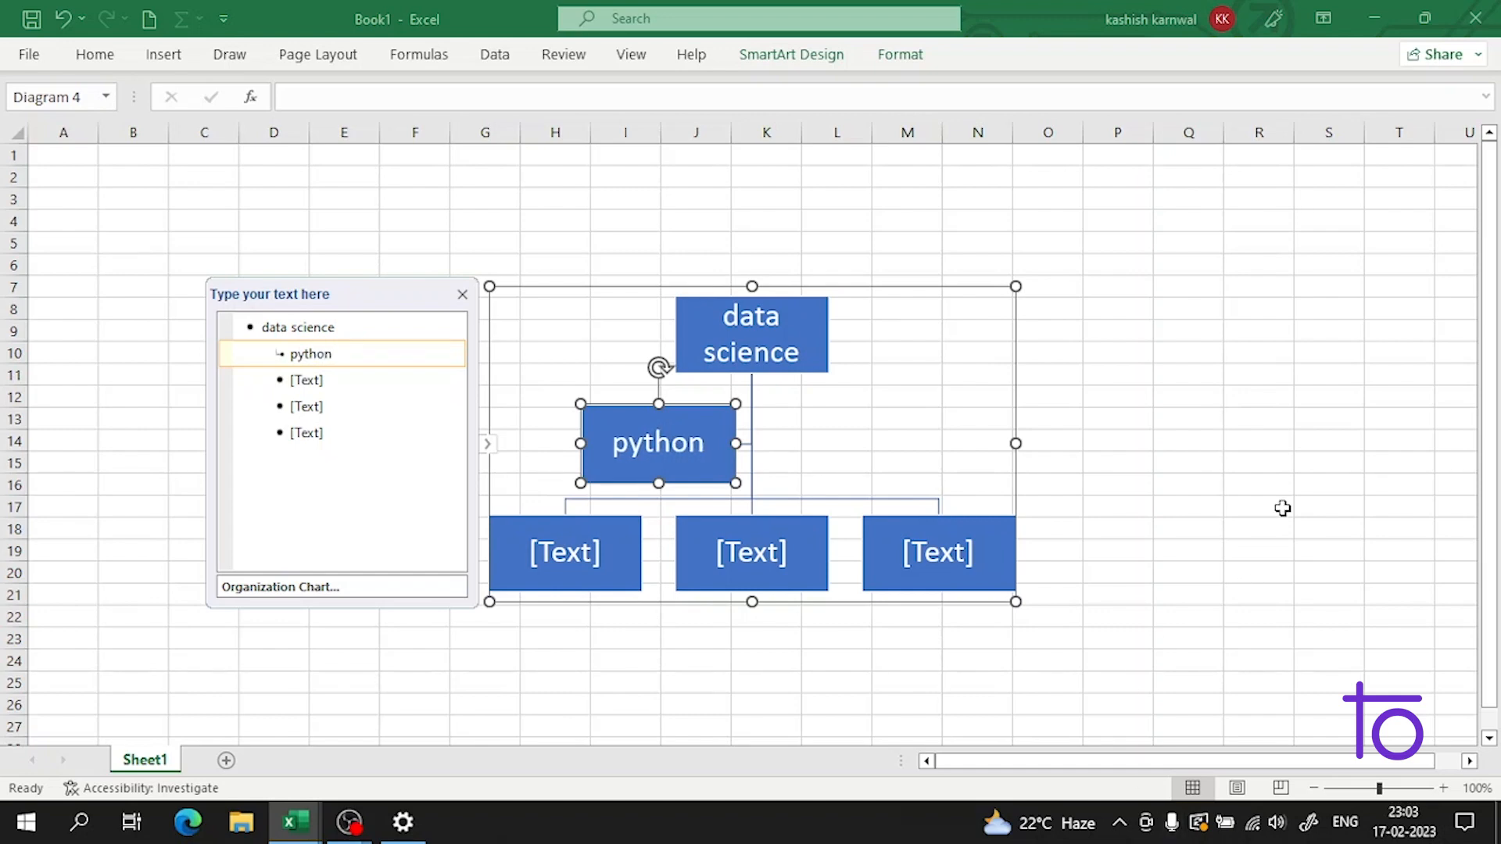
Step: Add a second assistant box beside "python", label it "excel" with an empty line below, and deselect the chart
{"action": "key", "text": "Return"}
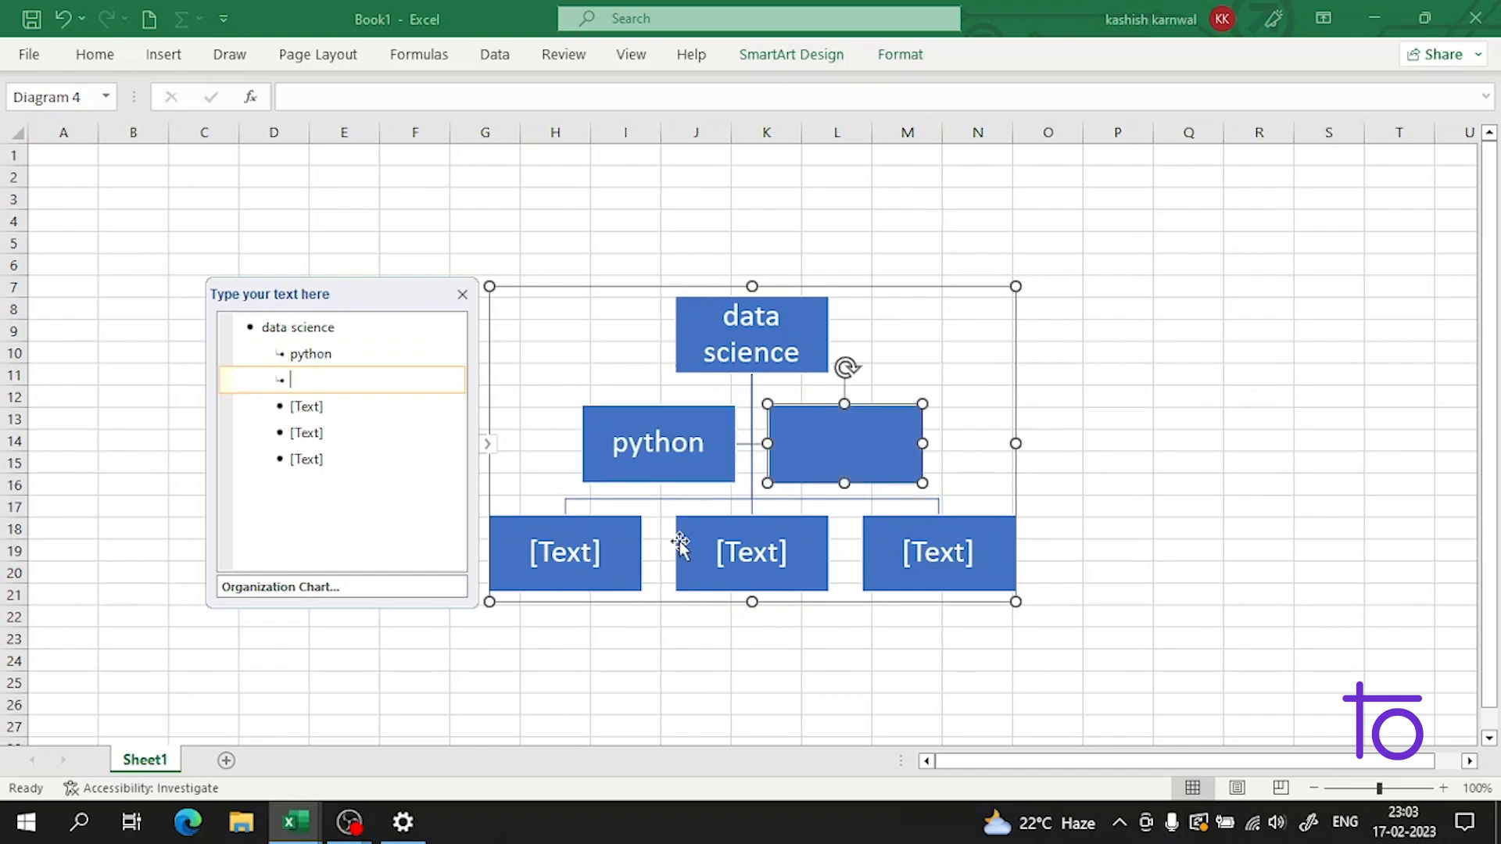
{"action": "left_click", "coordinate": [827, 449]}
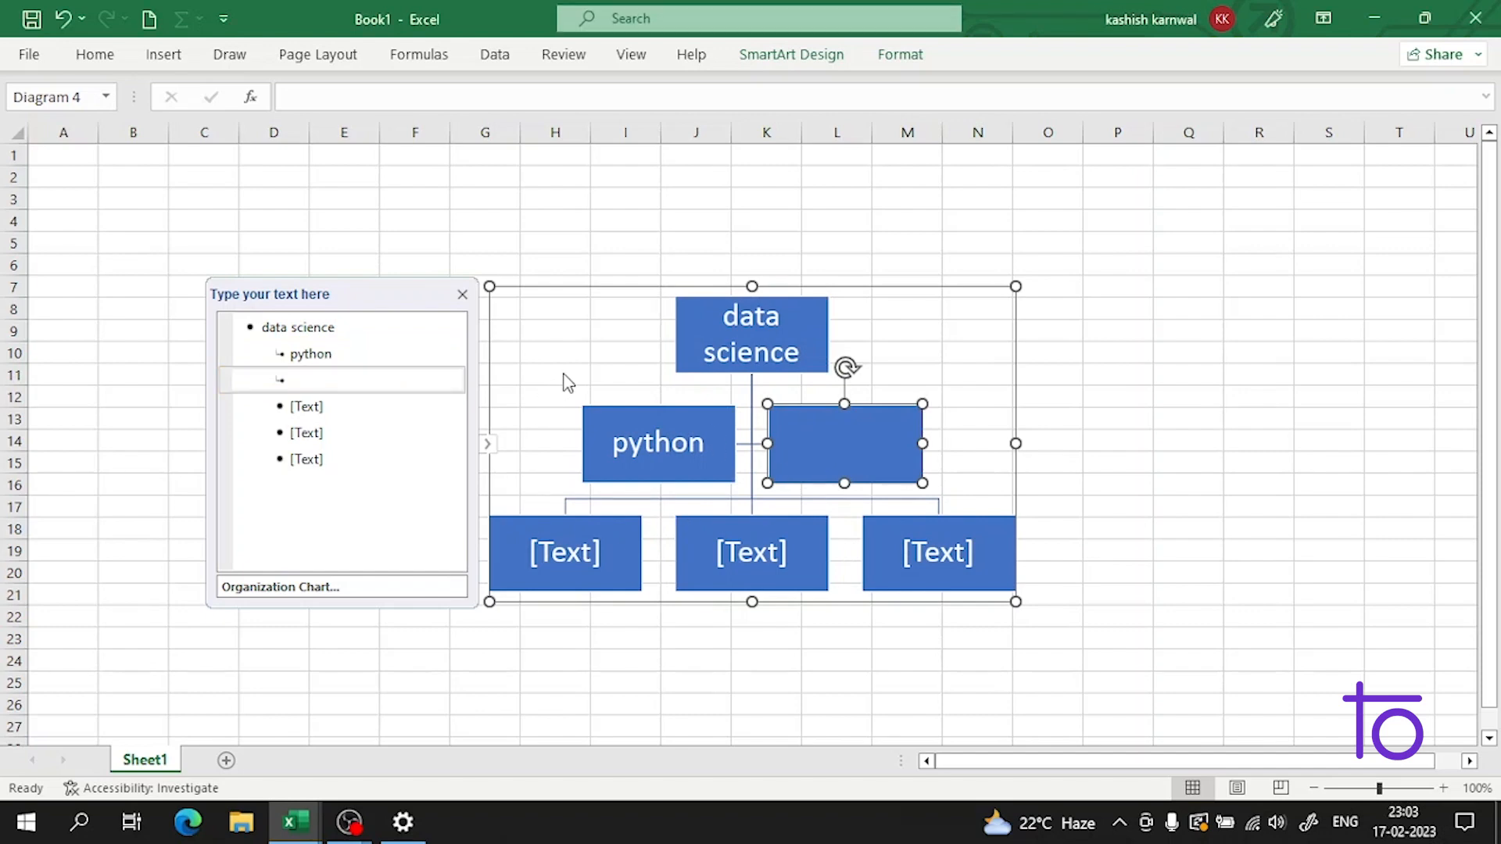
{"action": "type", "text": "excel"}
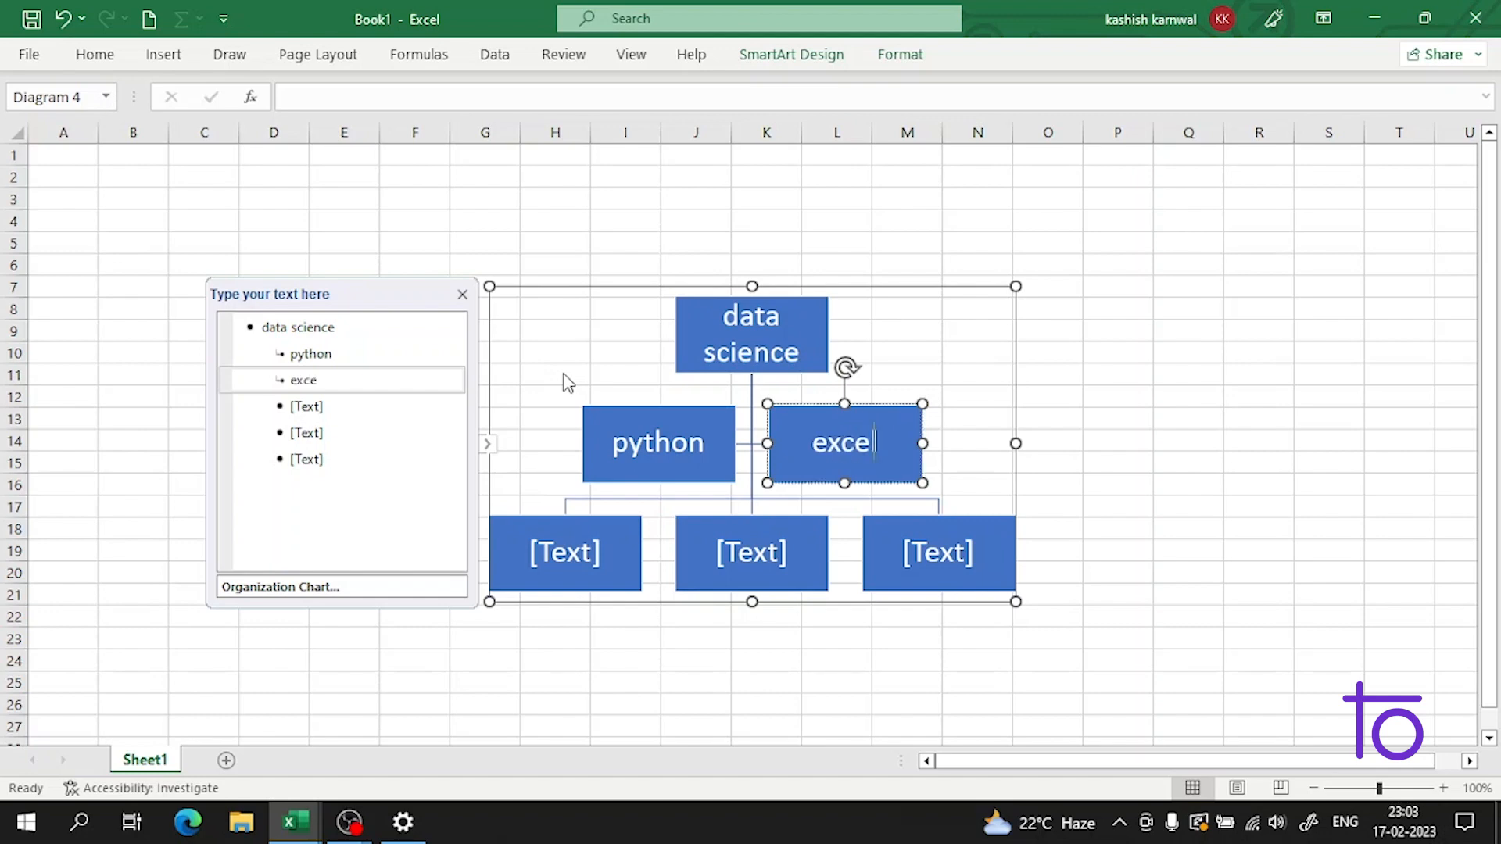
{"action": "key", "text": "Return"}
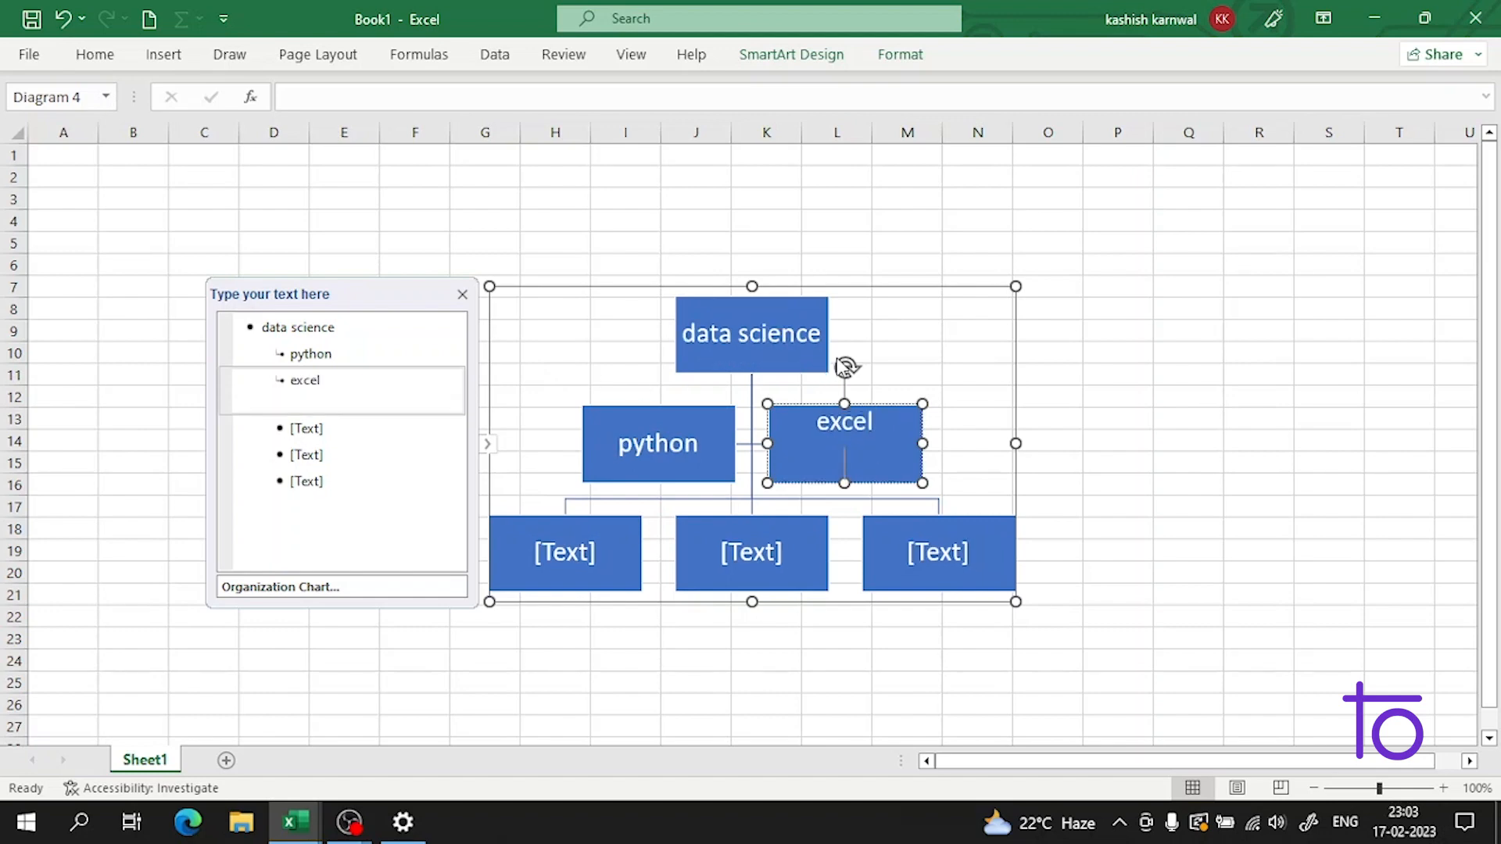
{"action": "left_click", "coordinate": [1179, 350]}
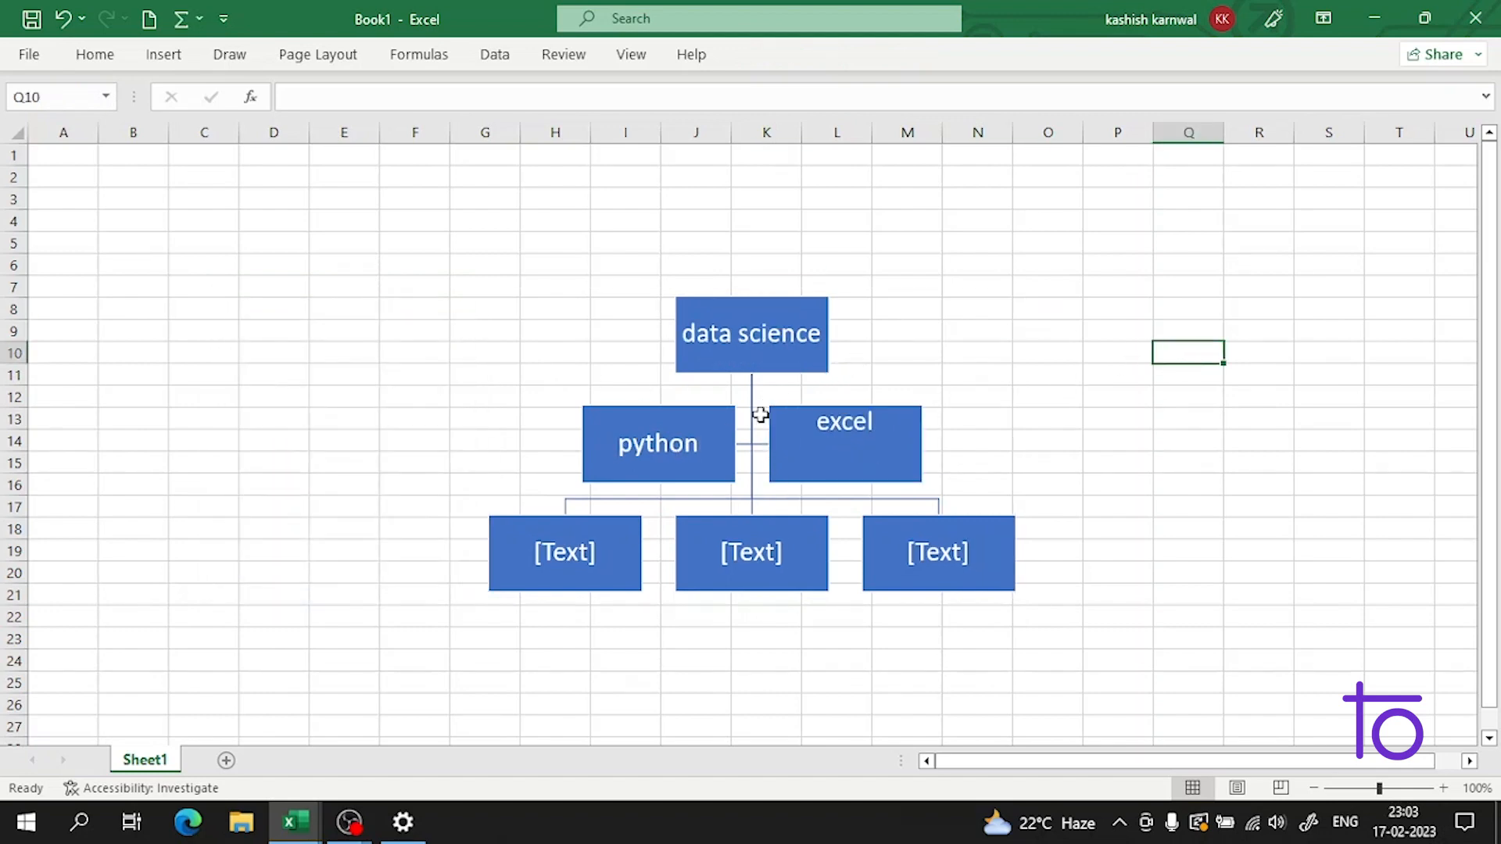
{"action": "left_click", "coordinate": [752, 441]}
{"action": "left_click", "coordinate": [1260, 354]}
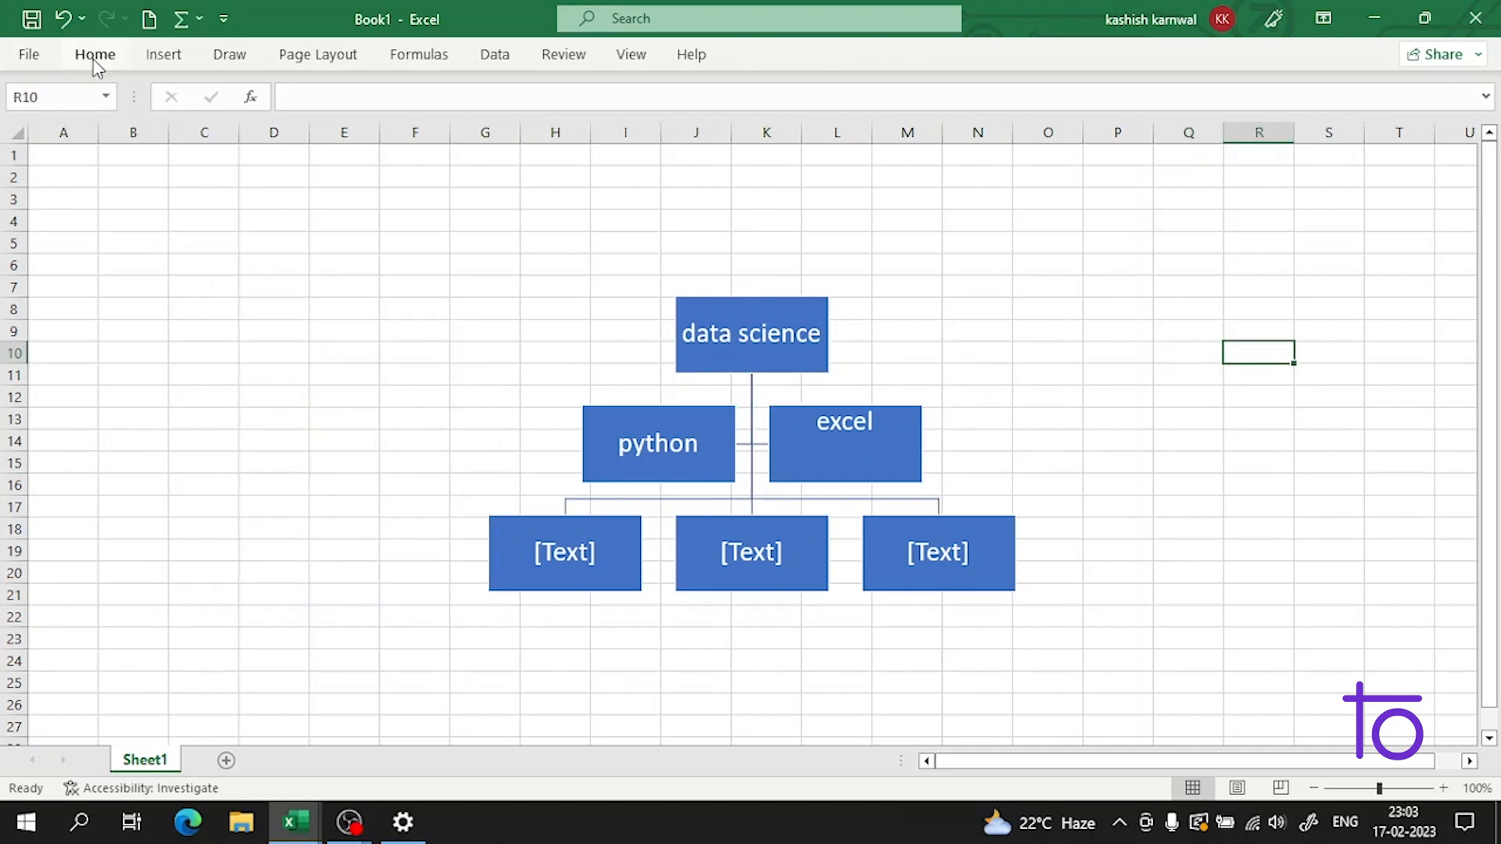
{"action": "left_click", "coordinate": [813, 323]}
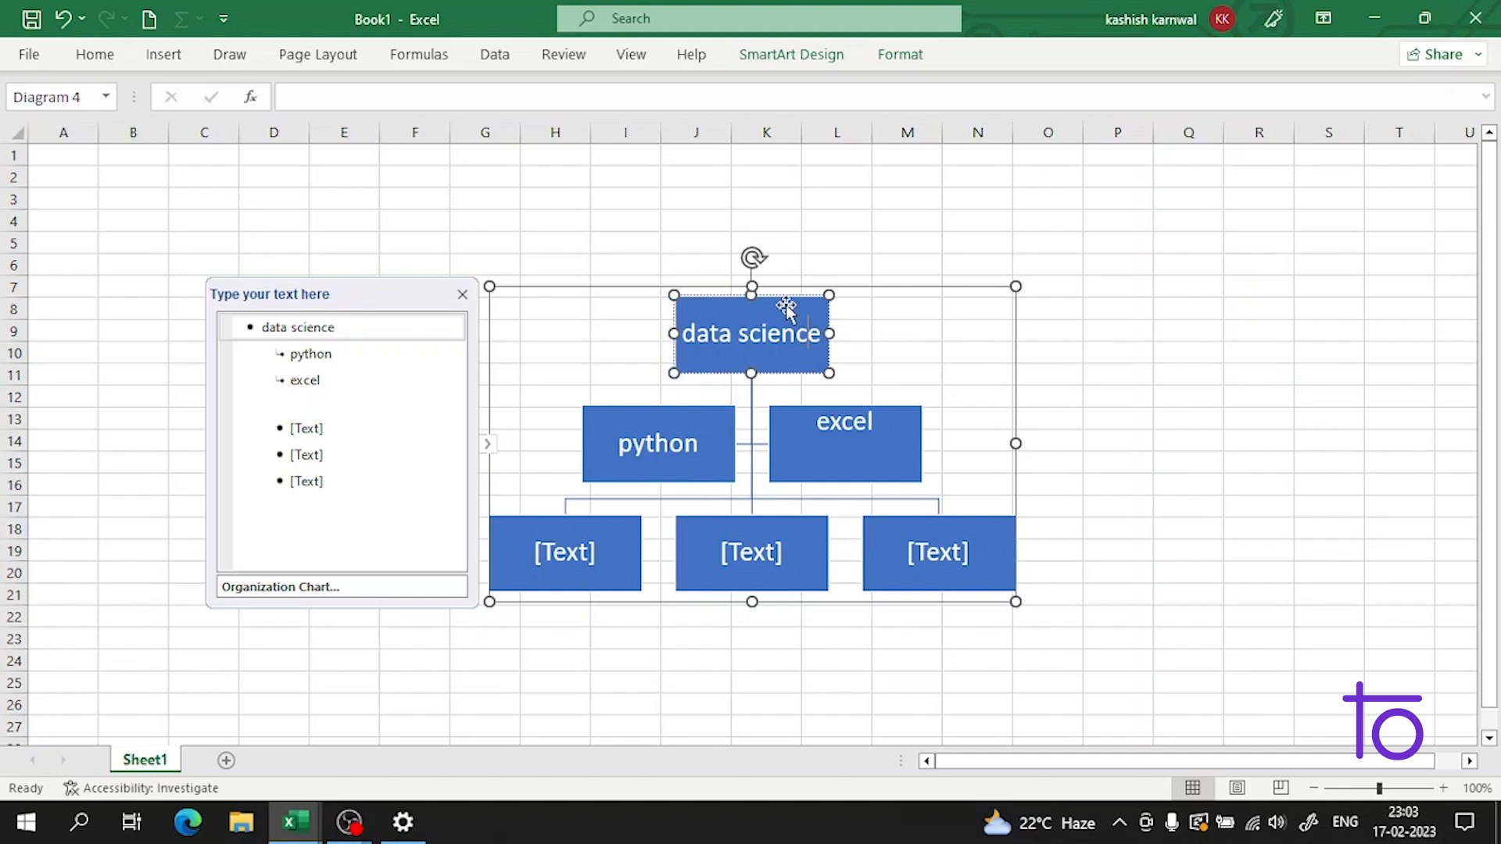
{"action": "right_click", "coordinate": [865, 322]}
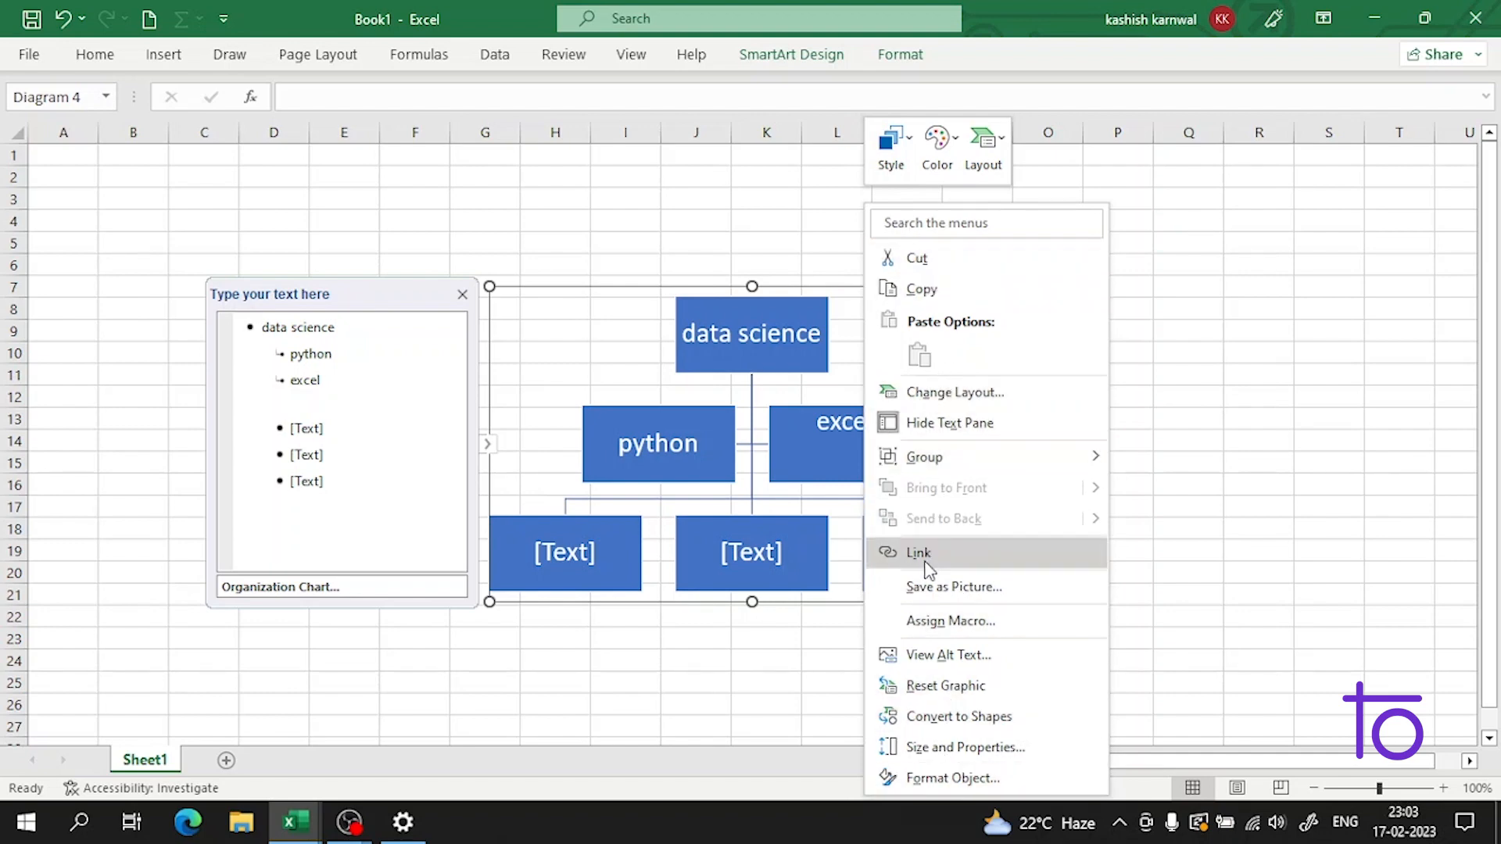
Step: Undo the recent edits back into the Book2 workbook and redo the horizontal line below the arrow shape
{"action": "left_click", "coordinate": [64, 19]}
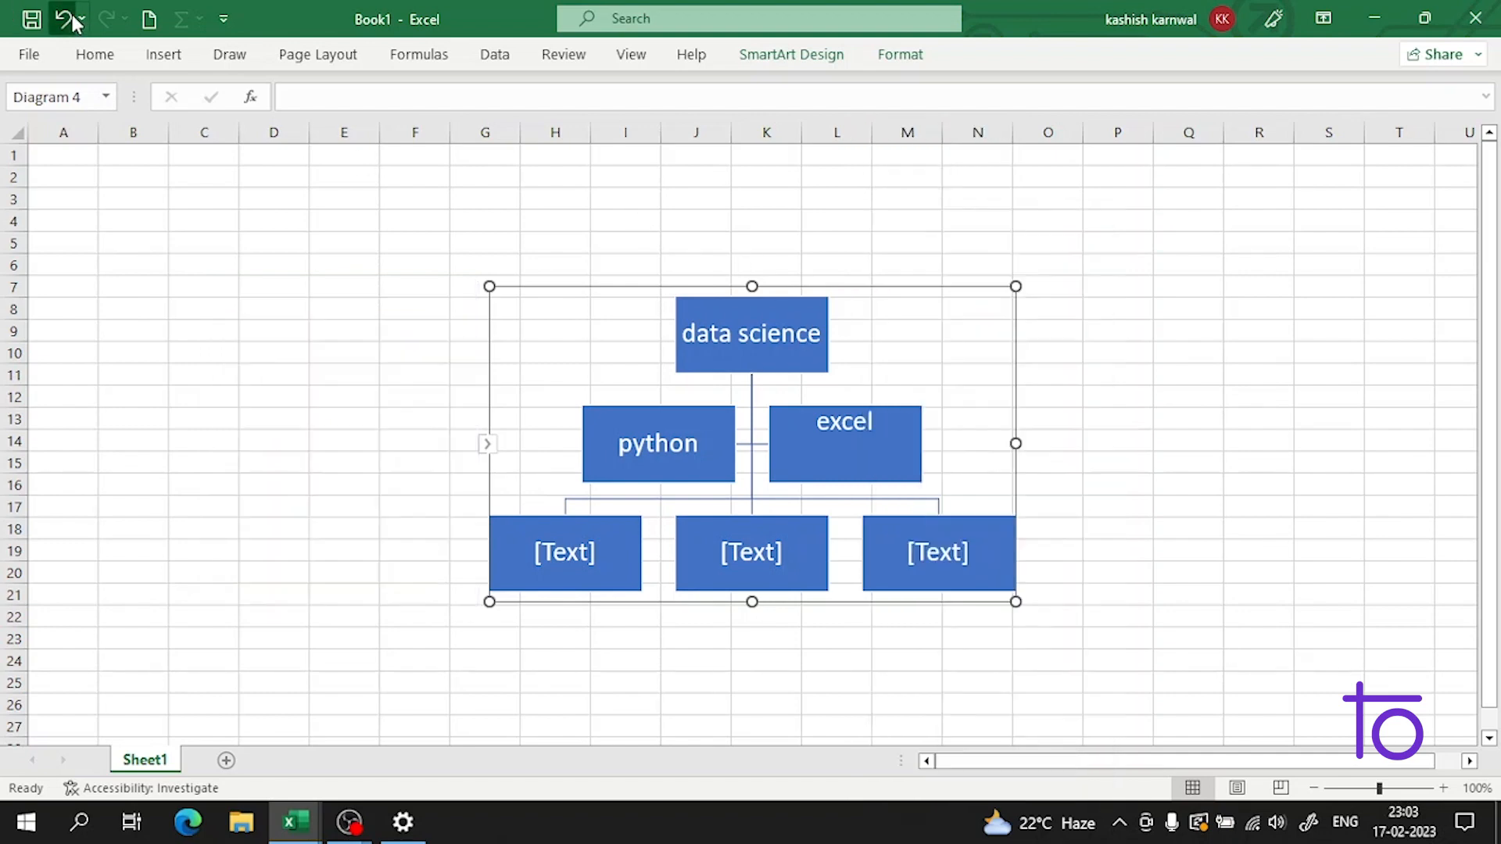
{"action": "left_click", "coordinate": [64, 19]}
{"action": "left_click", "coordinate": [64, 19]}
{"action": "left_click", "coordinate": [64, 19]}
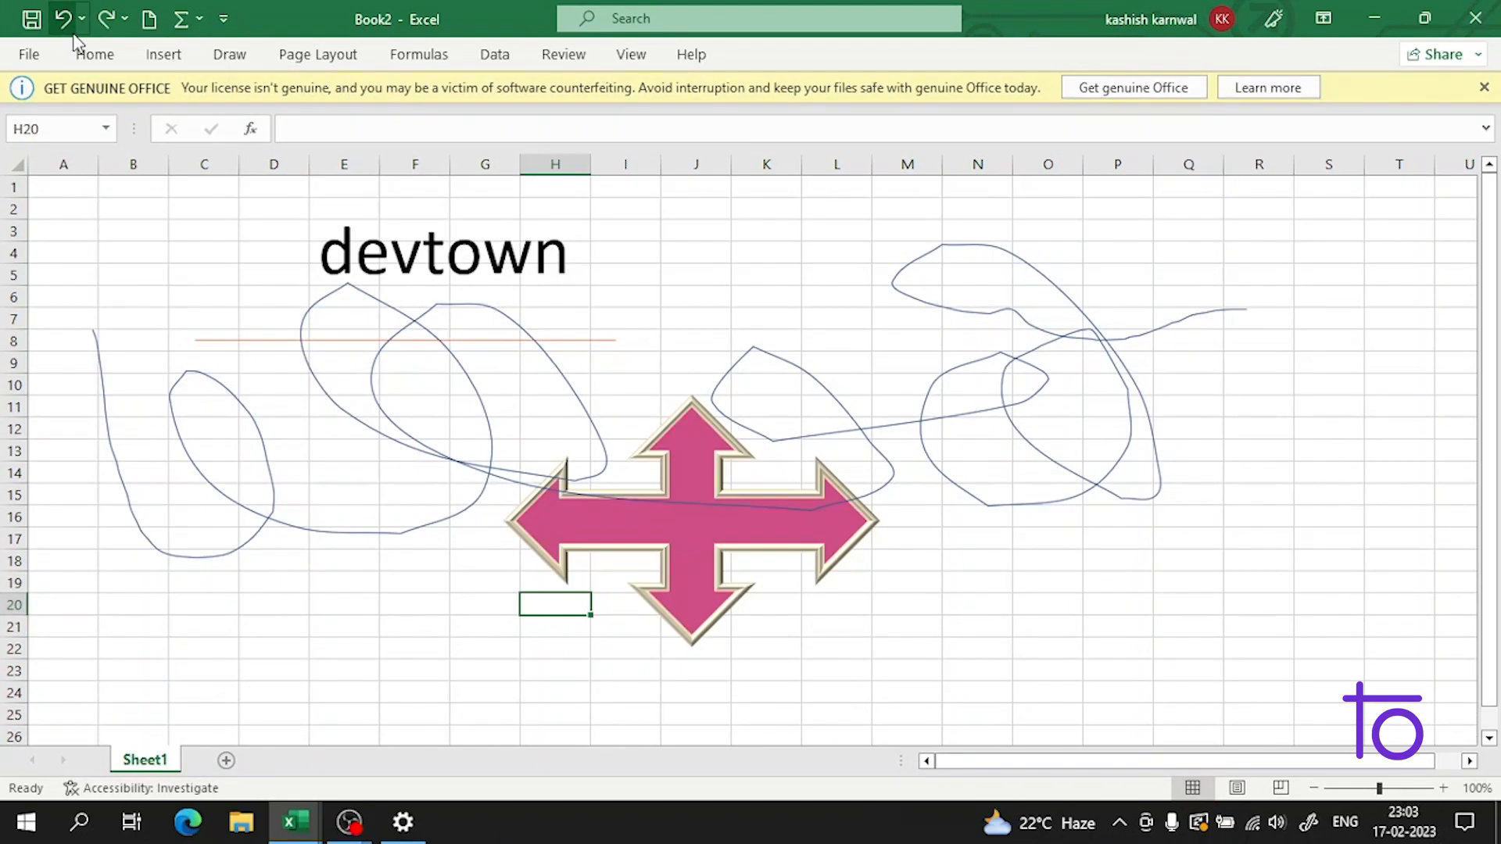
{"action": "left_click", "coordinate": [105, 19]}
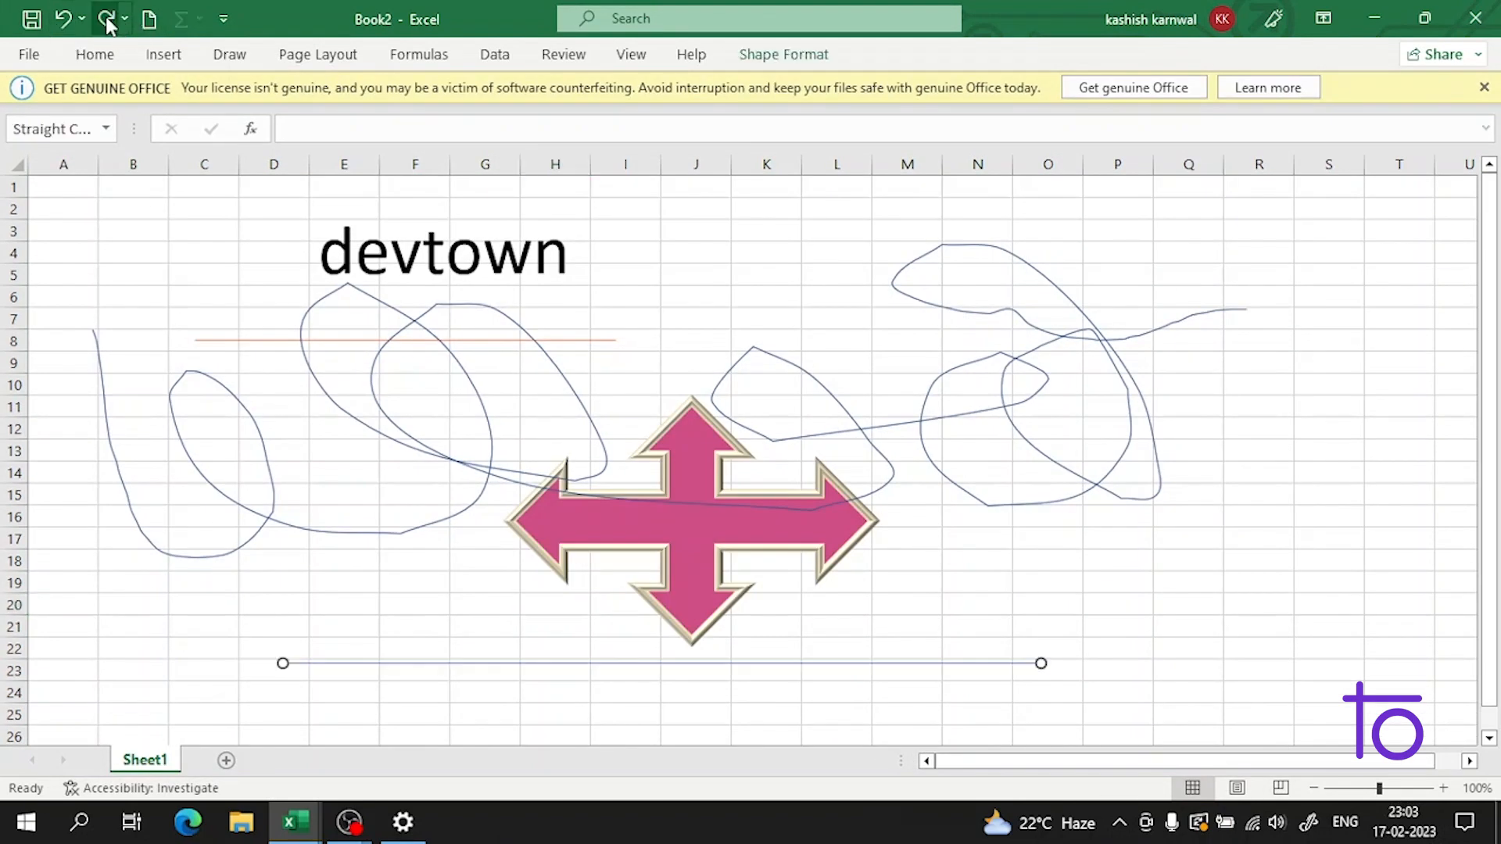
Step: Add a new worksheet to Book2 and open the SmartArt graphic chooser on it
{"action": "left_click", "coordinate": [226, 760]}
{"action": "left_click", "coordinate": [117, 62]}
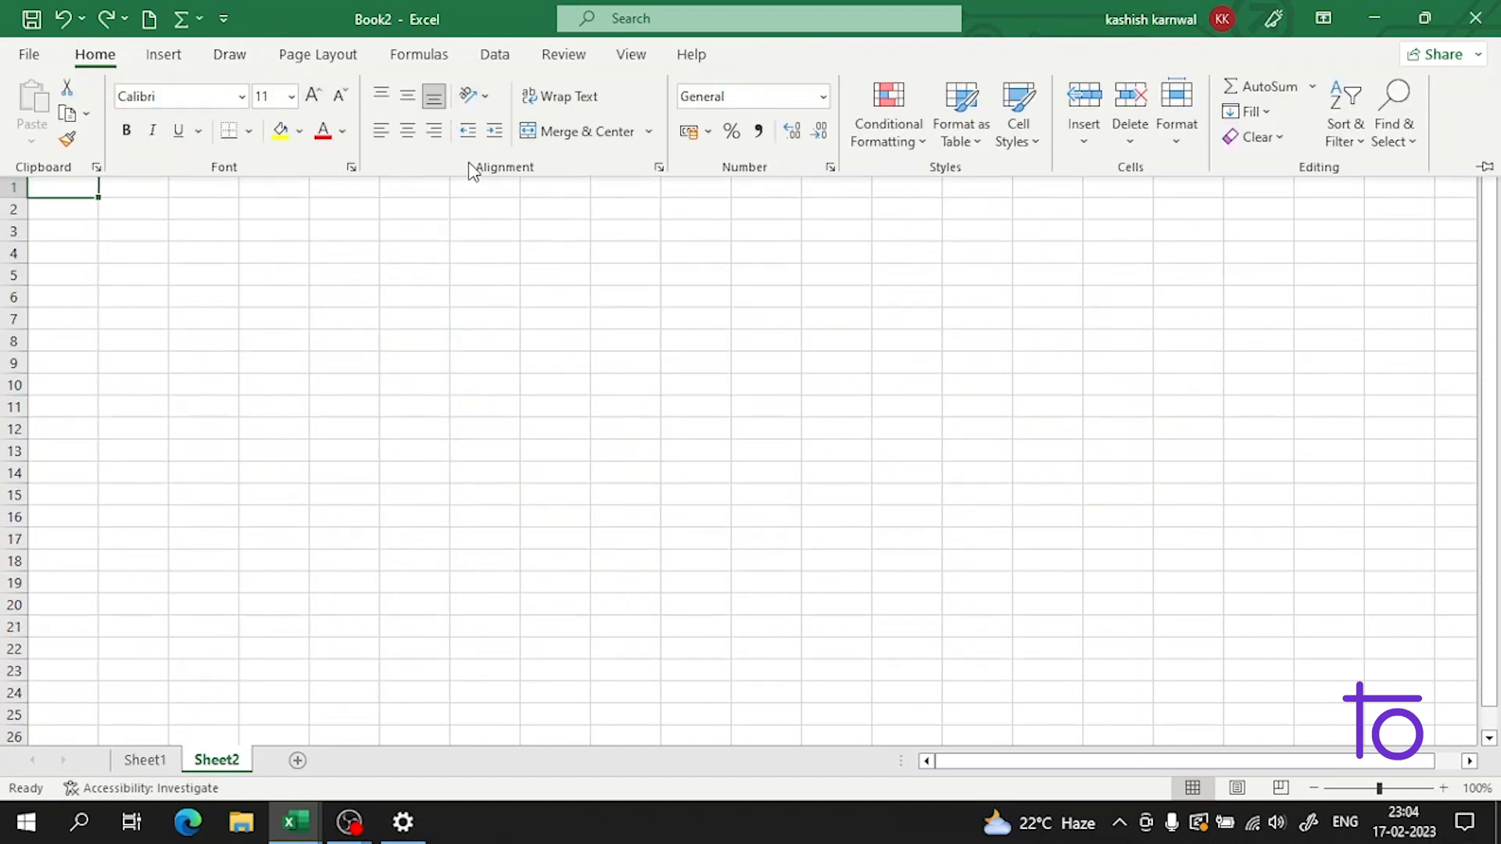
{"action": "left_click", "coordinate": [147, 54]}
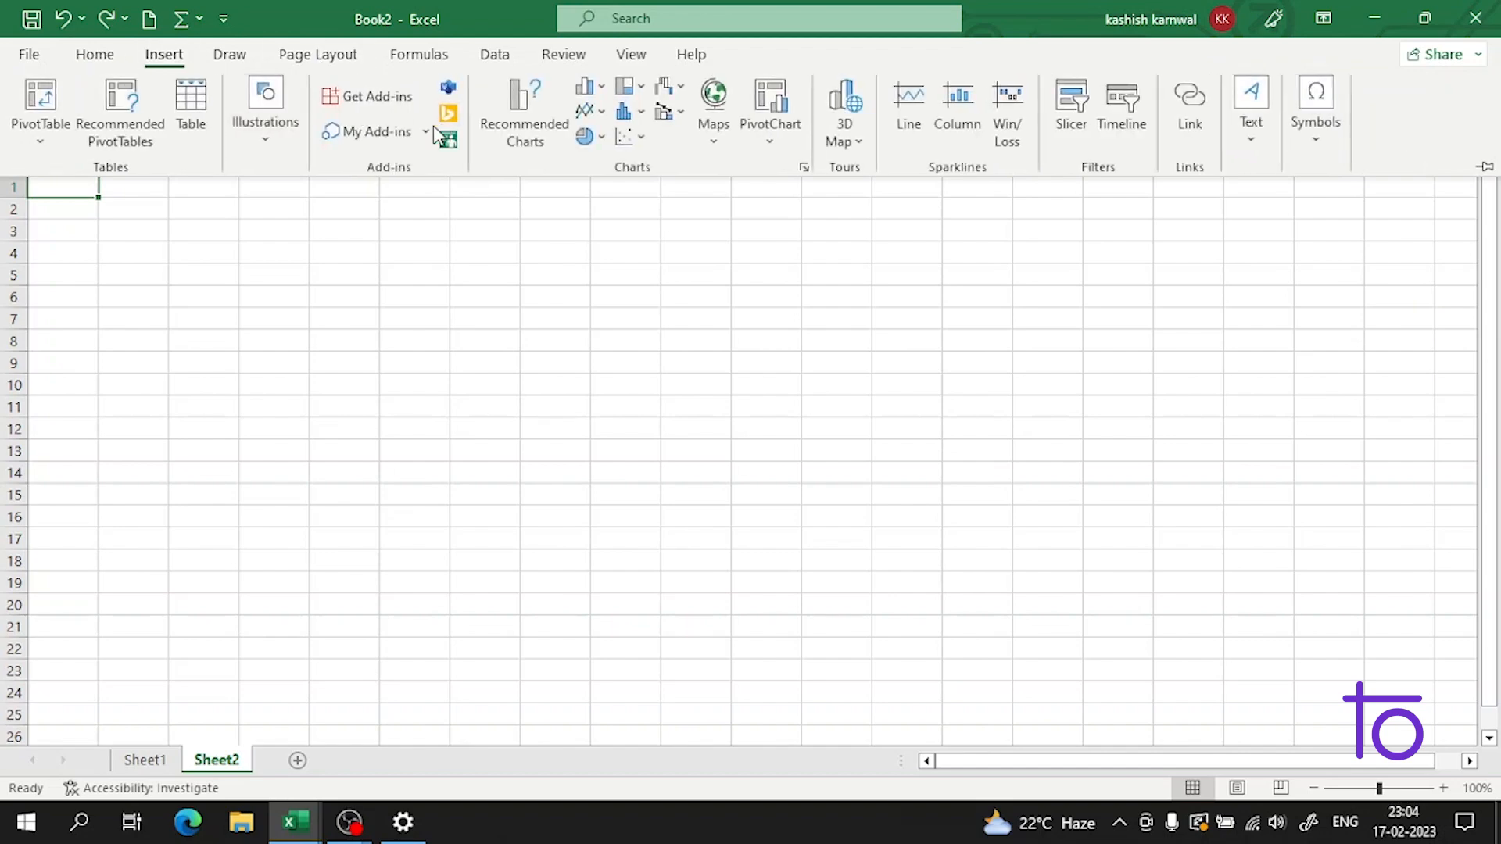
{"action": "left_click", "coordinate": [274, 145]}
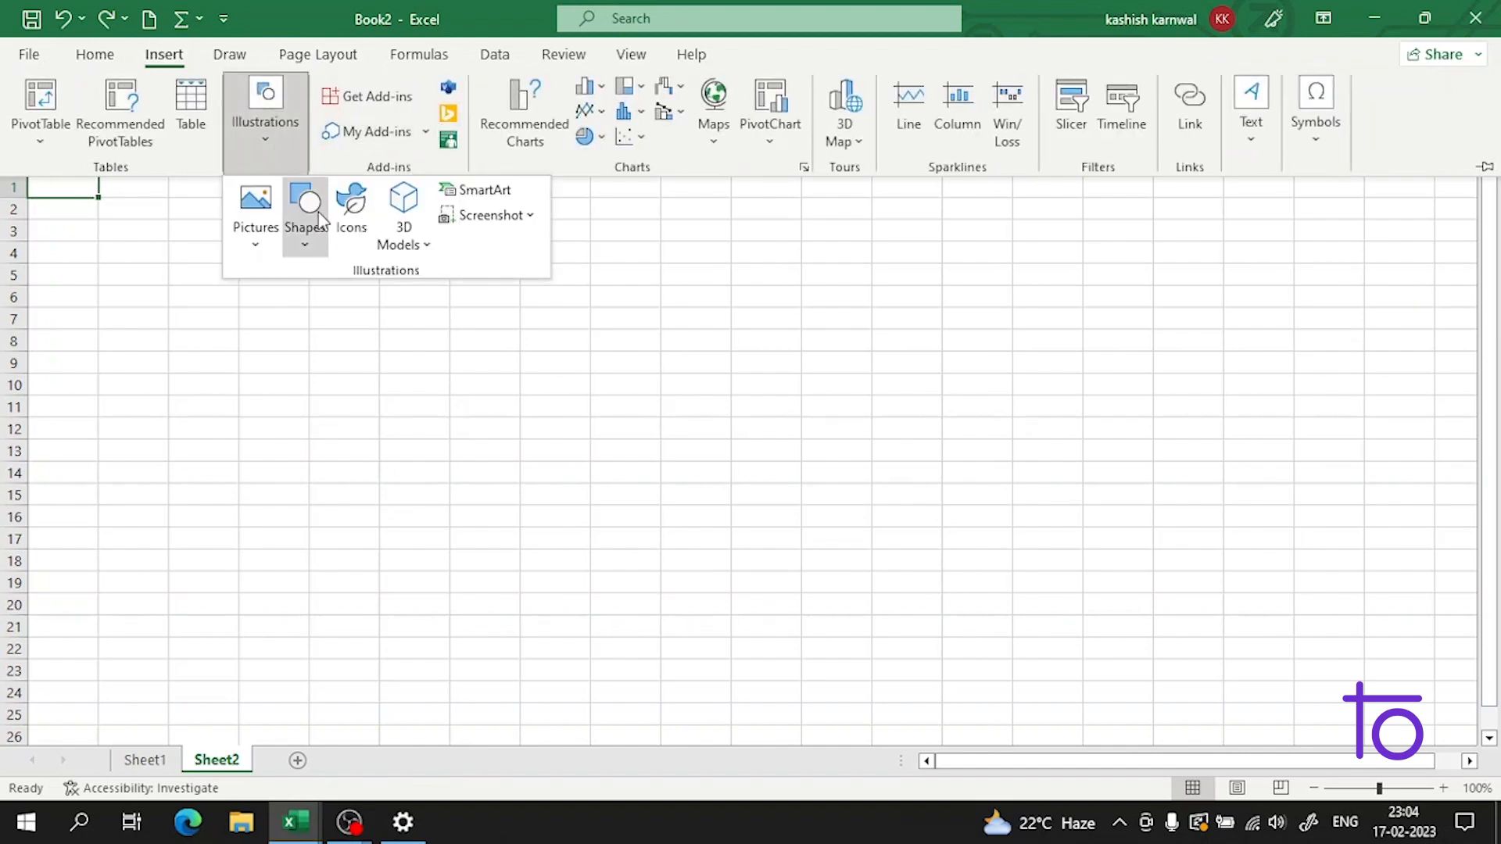
{"action": "left_click", "coordinate": [478, 190]}
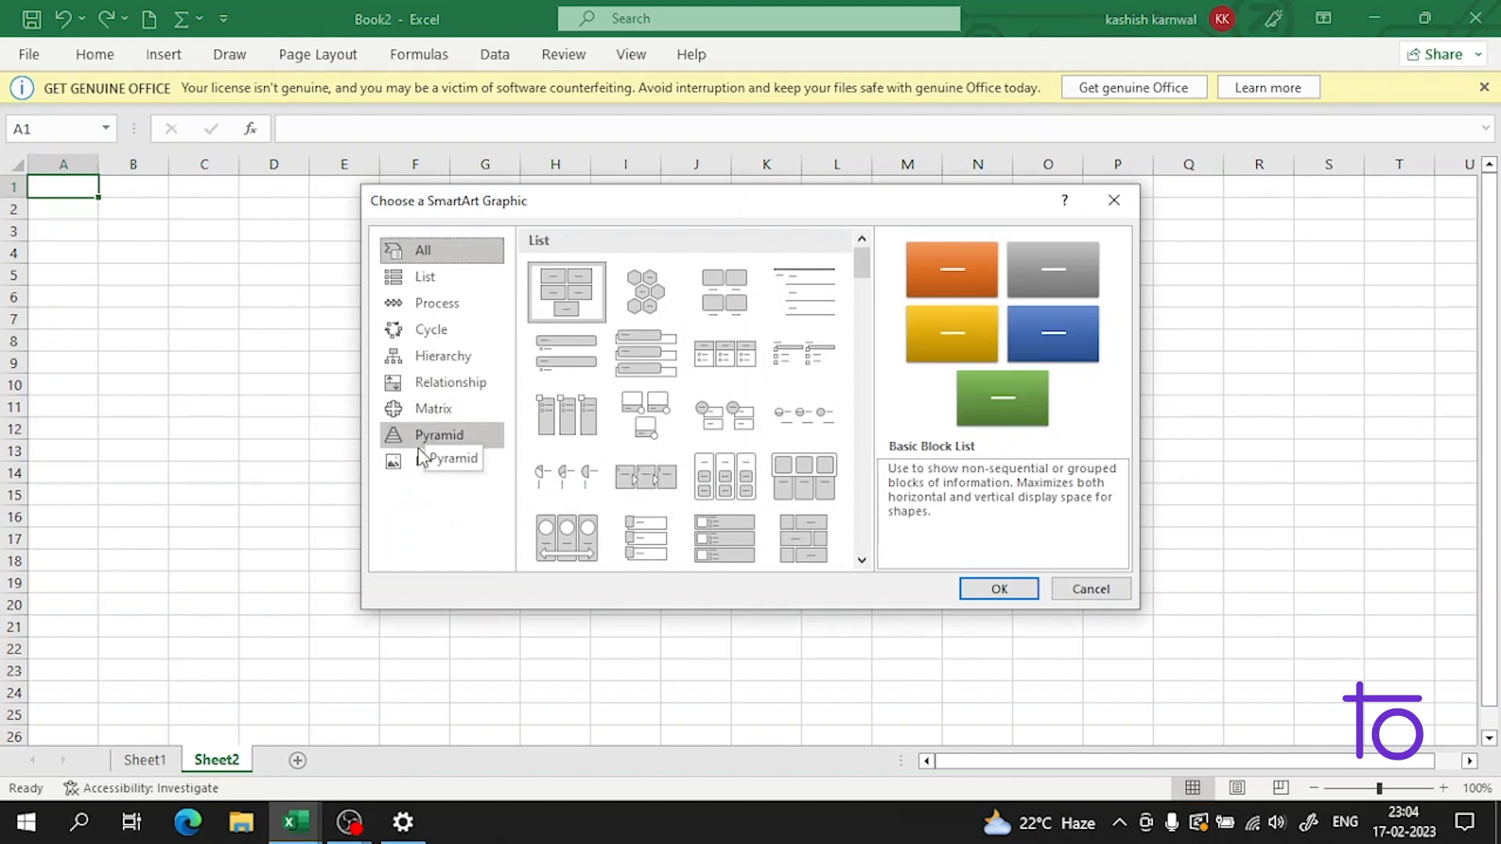
Step: Look through the List and Picture layouts, and insert the Basic Pyramid SmartArt graphic from the Pyramid category
{"action": "left_click", "coordinate": [445, 278]}
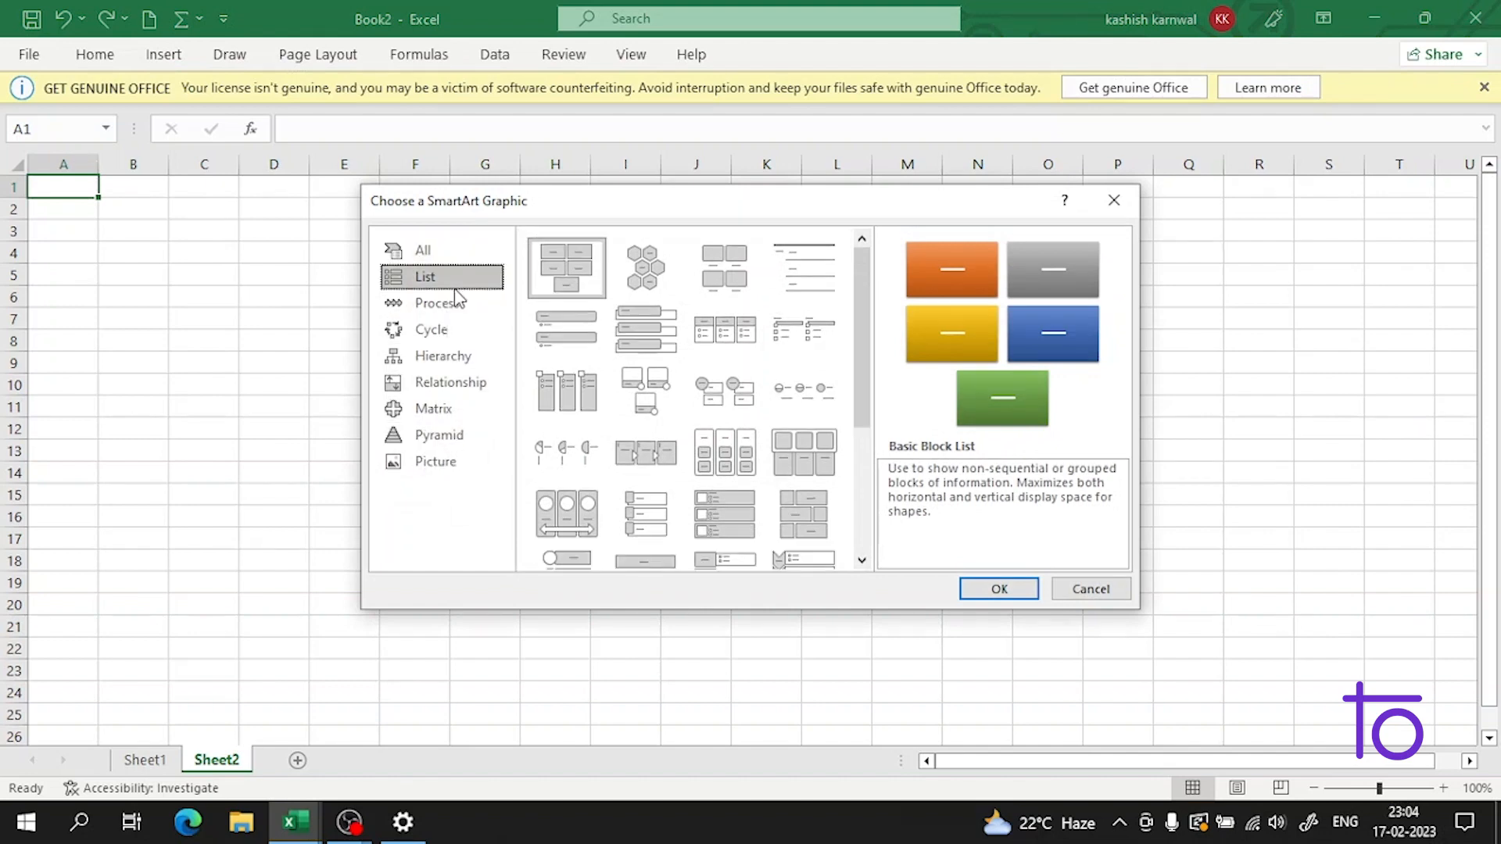
{"action": "scroll", "coordinate": [690, 475], "scroll_direction": "down", "scroll_amount": 3}
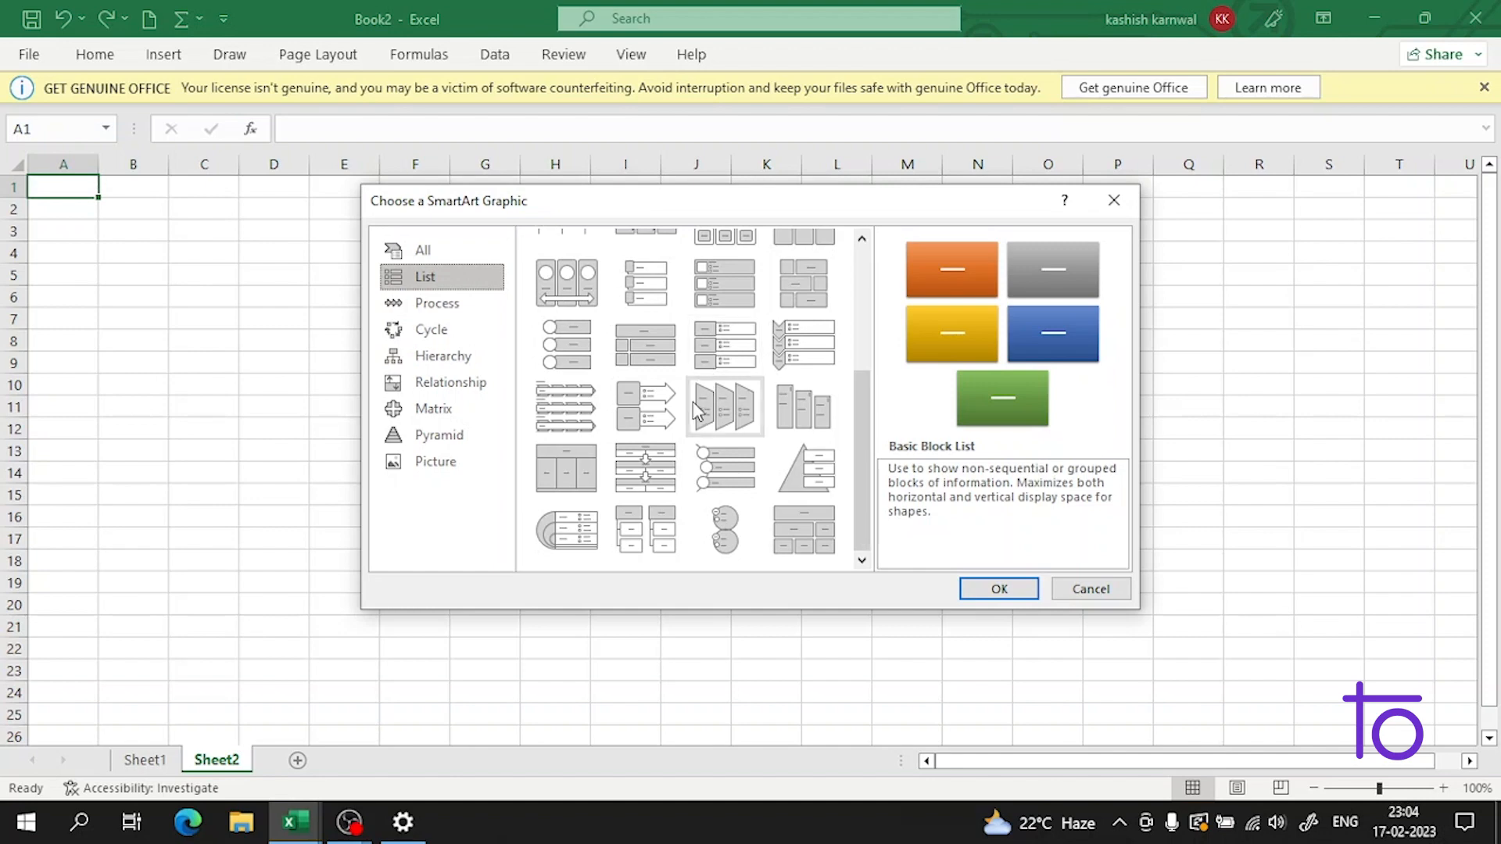
{"action": "left_click", "coordinate": [411, 472]}
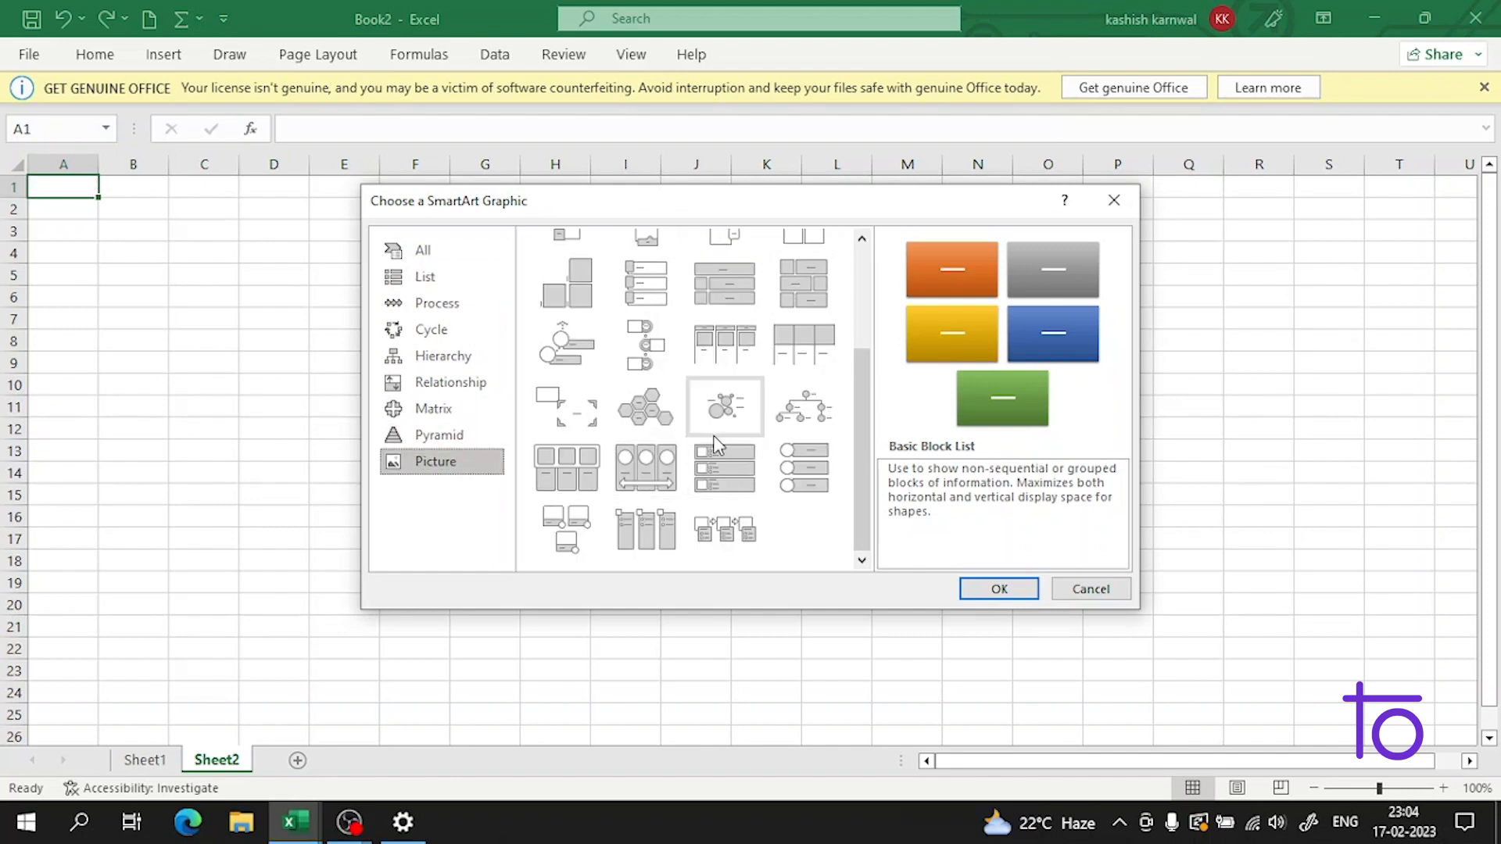
{"action": "scroll", "coordinate": [782, 483], "scroll_direction": "up", "scroll_amount": 3}
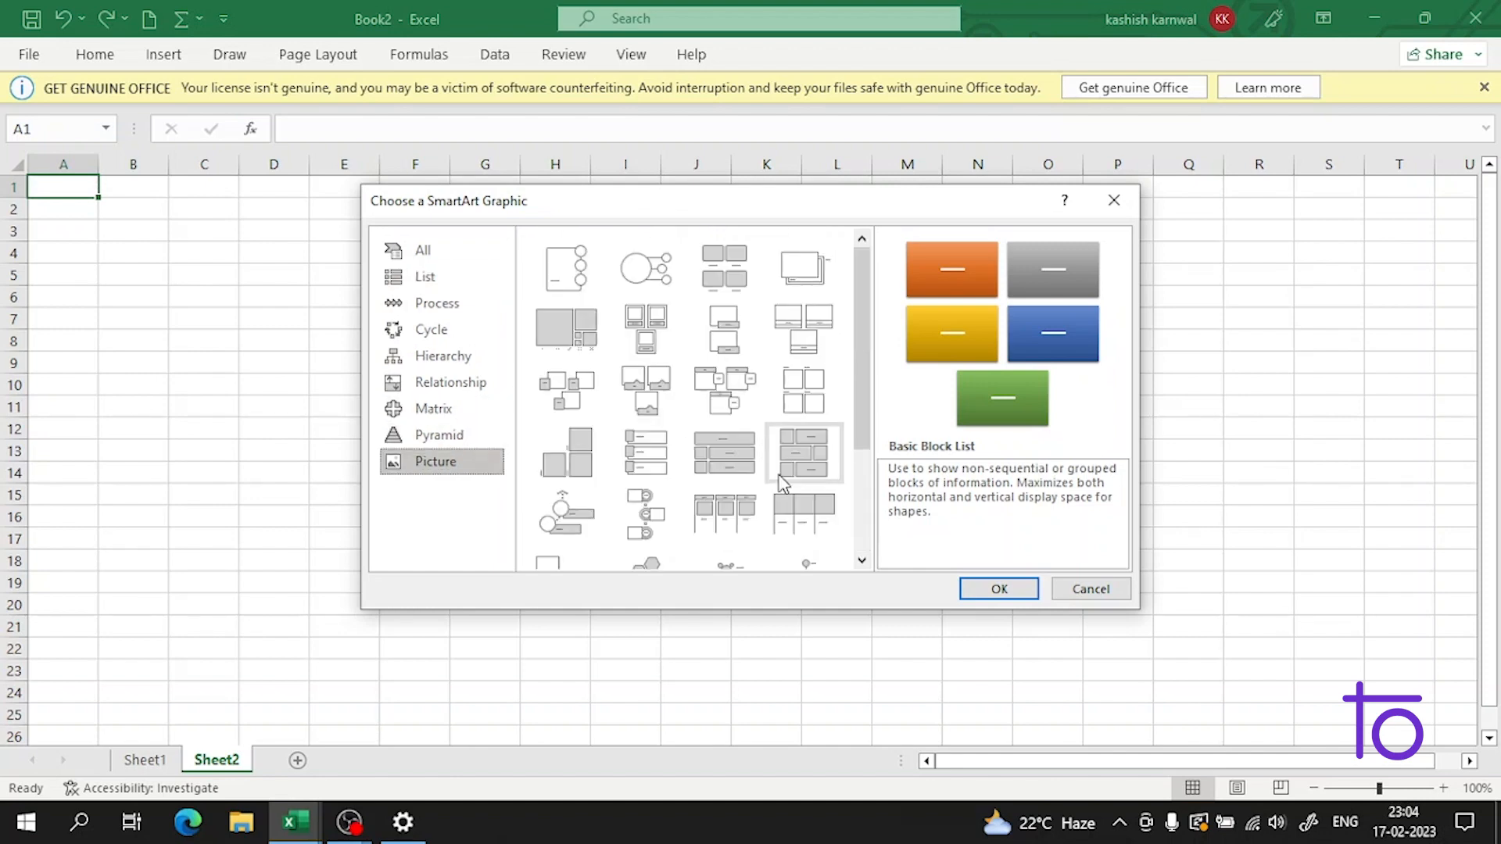
{"action": "left_click", "coordinate": [435, 430]}
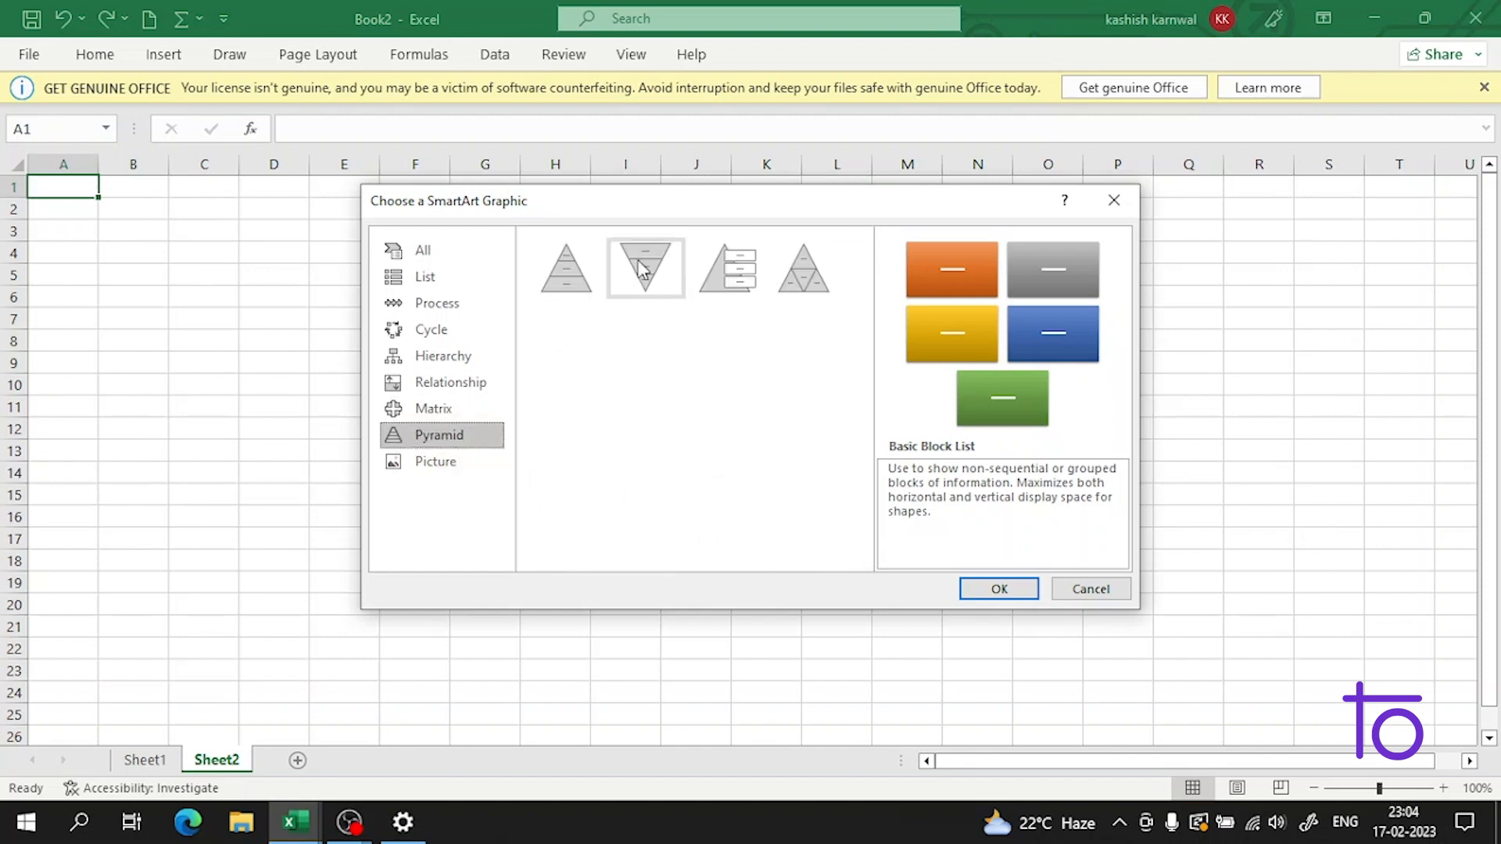
{"action": "left_click", "coordinate": [585, 280]}
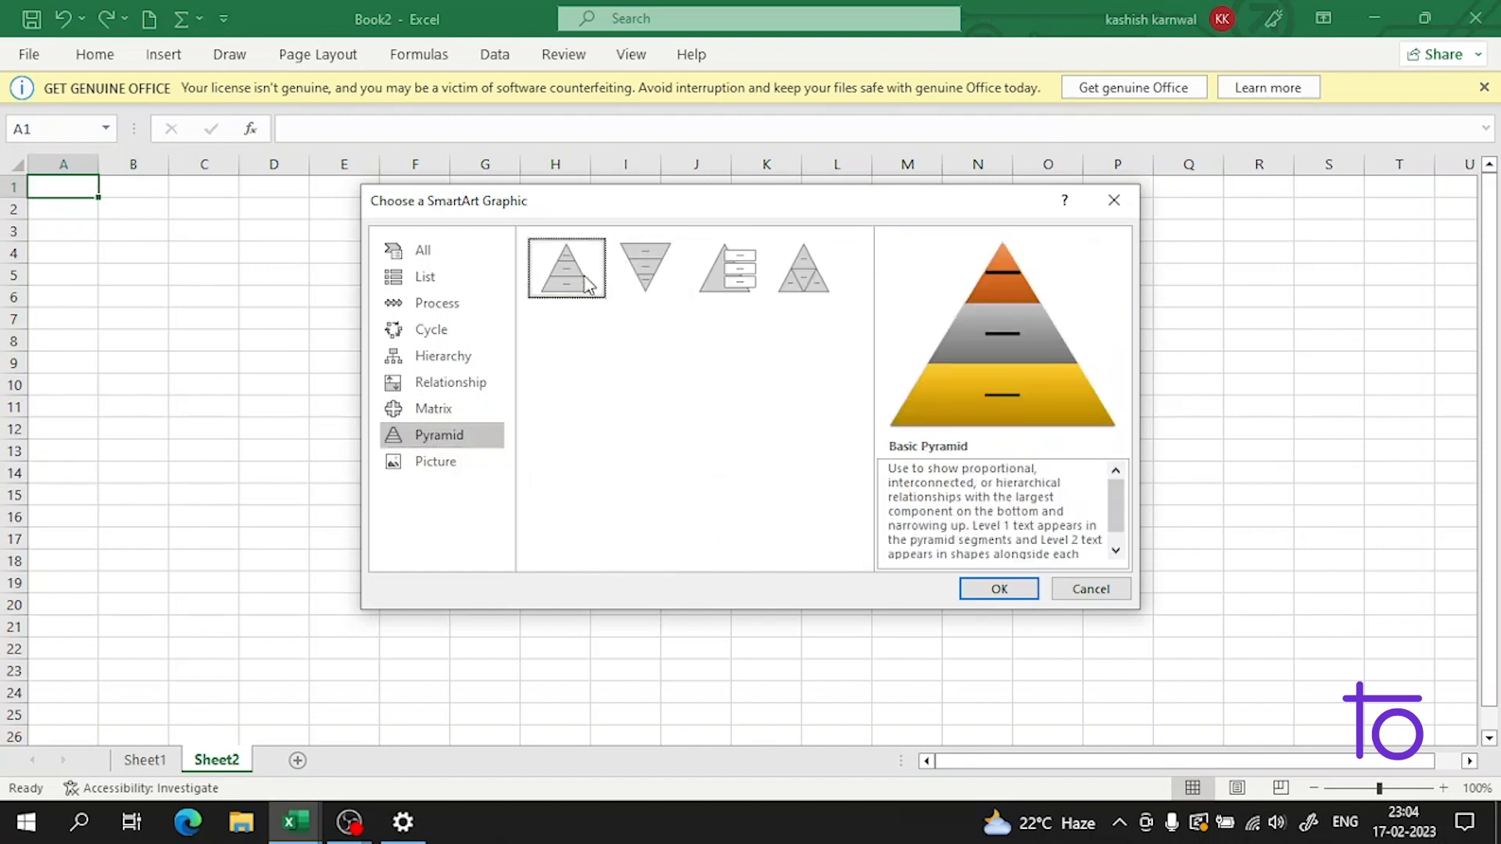
{"action": "left_click", "coordinate": [980, 590]}
Step: Label the top level of the pyramid as "data science engineer"
{"action": "left_click", "coordinate": [850, 576]}
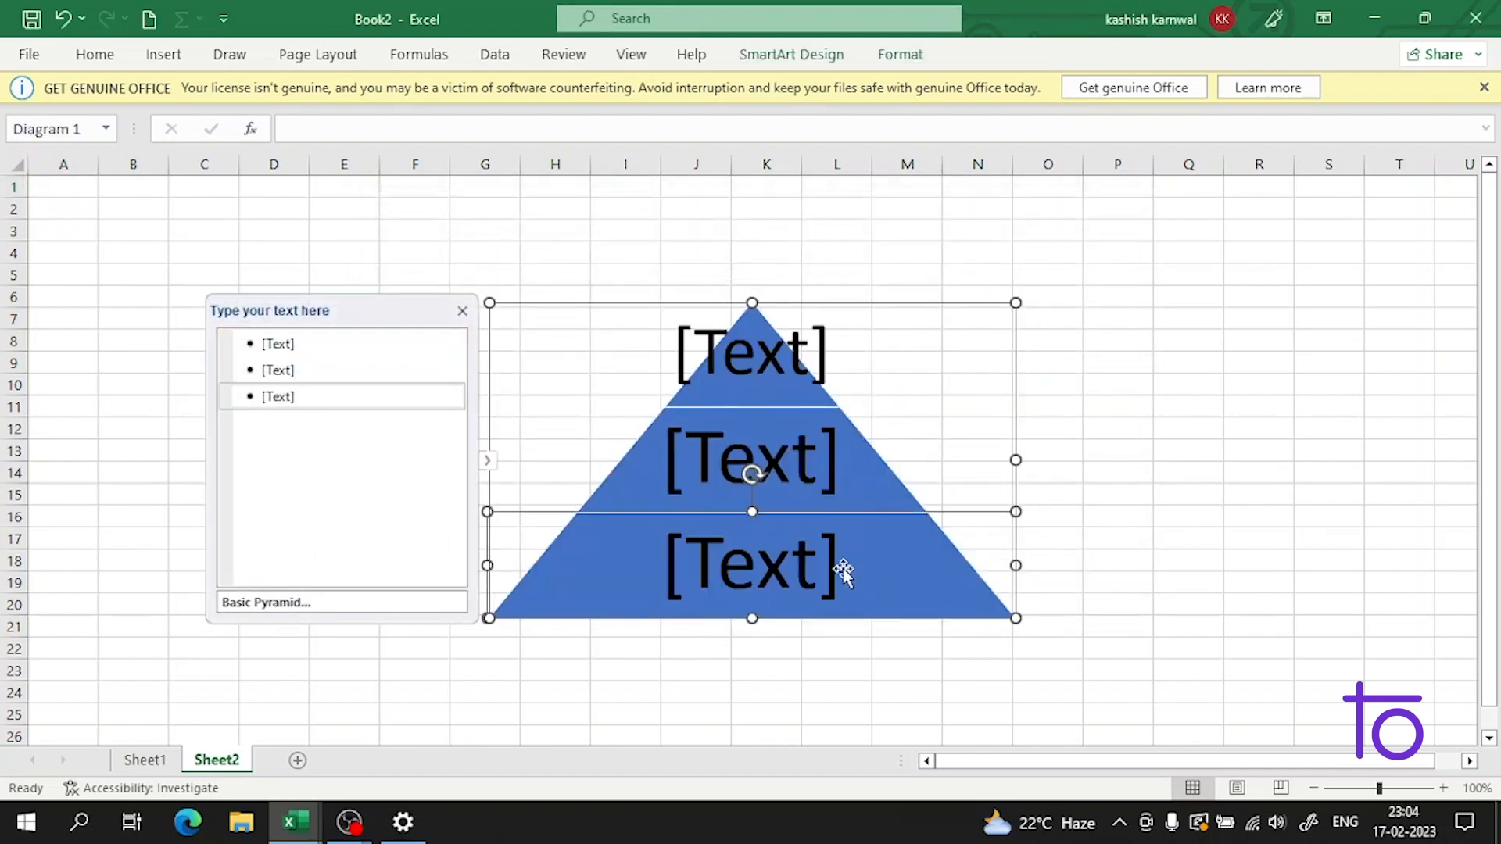
{"action": "left_click", "coordinate": [341, 390]}
{"action": "left_click", "coordinate": [352, 376]}
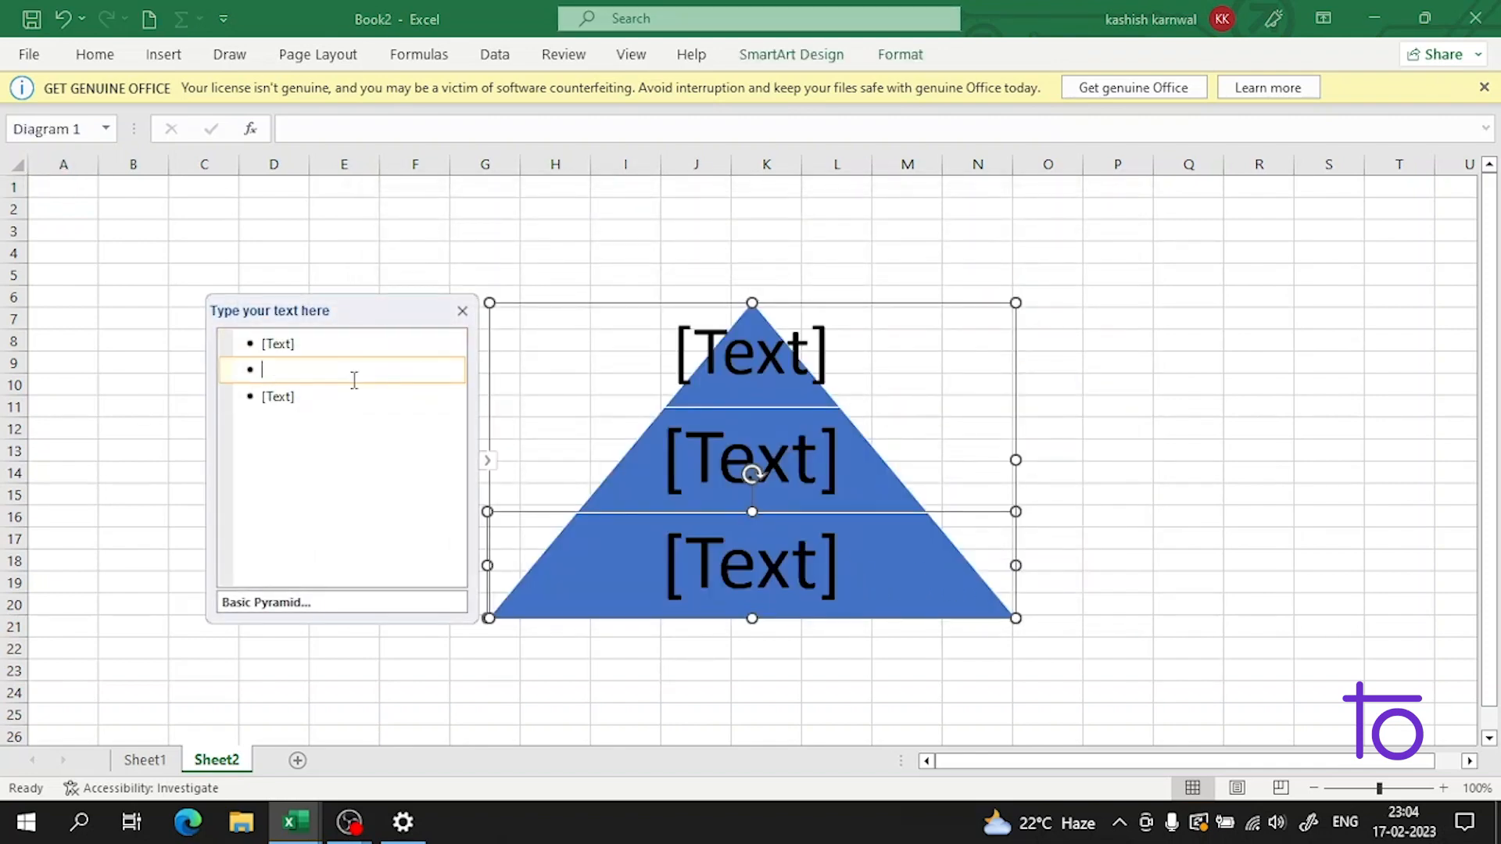
{"action": "left_click", "coordinate": [352, 394]}
{"action": "left_click", "coordinate": [362, 341]}
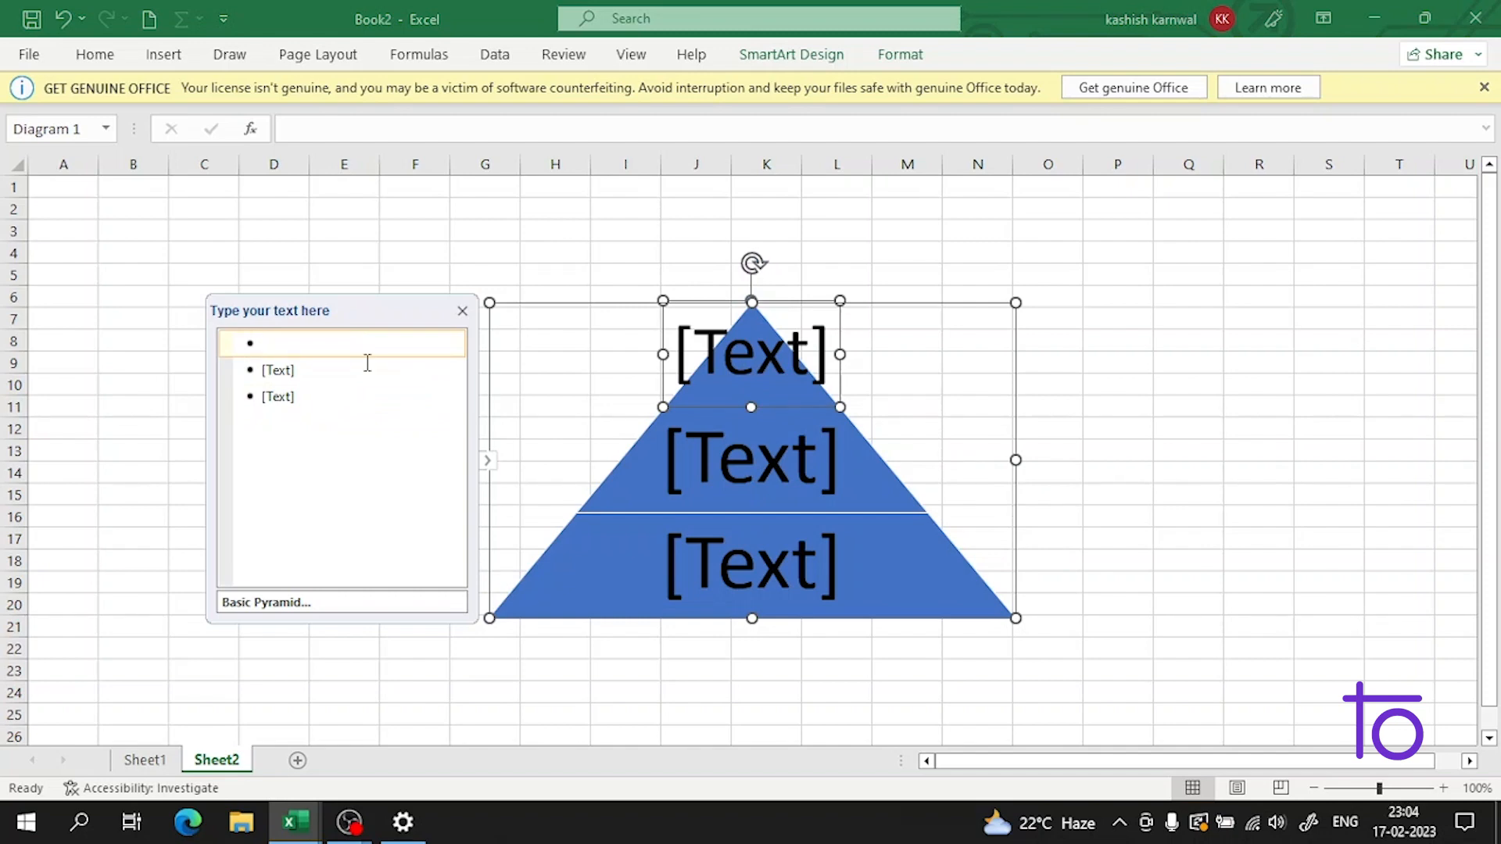
{"action": "type", "text": "d"}
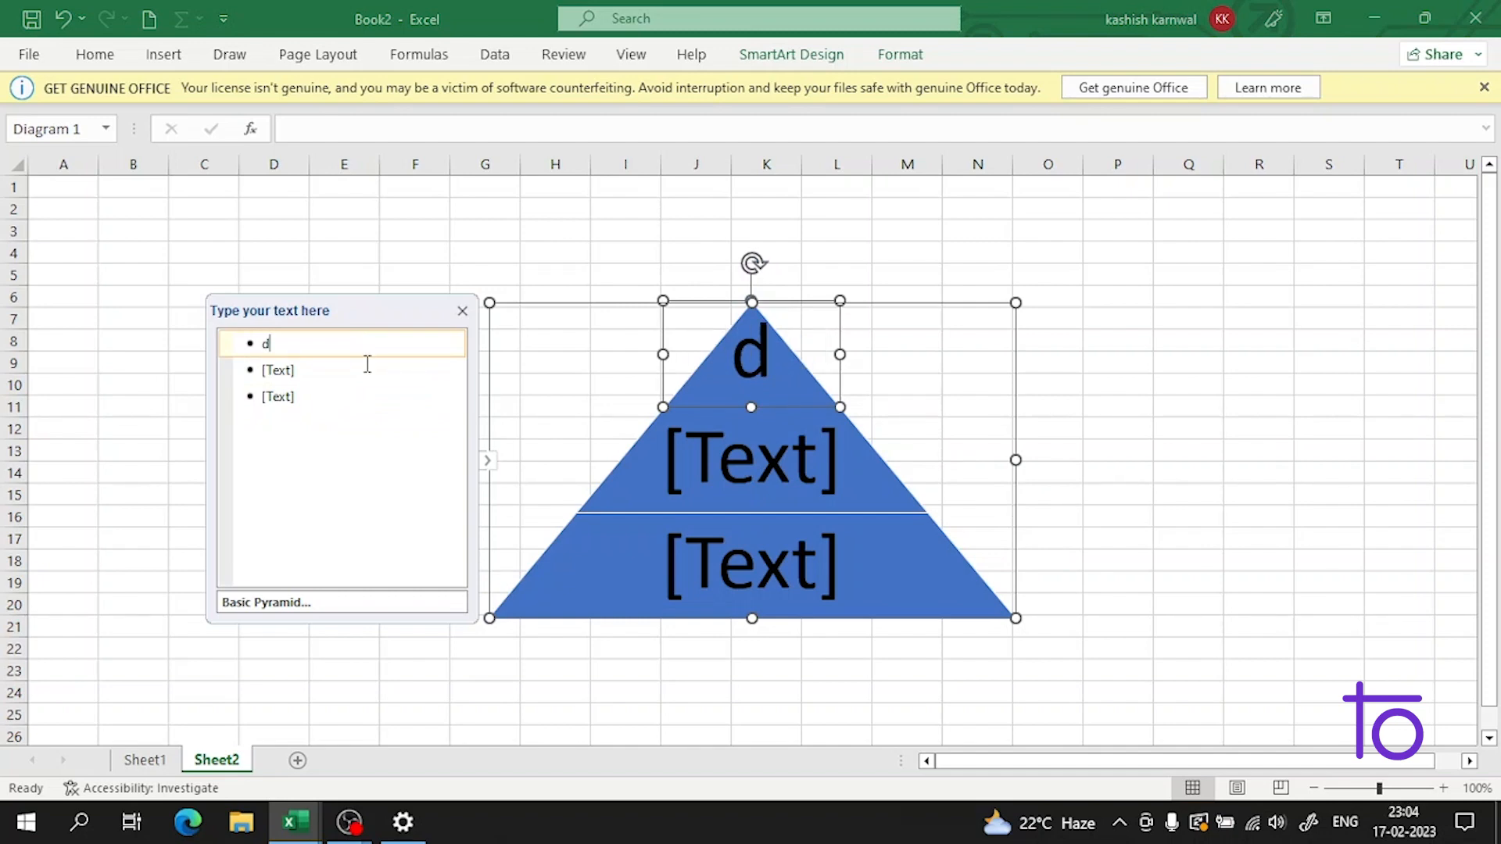
{"action": "type", "text": "a"}
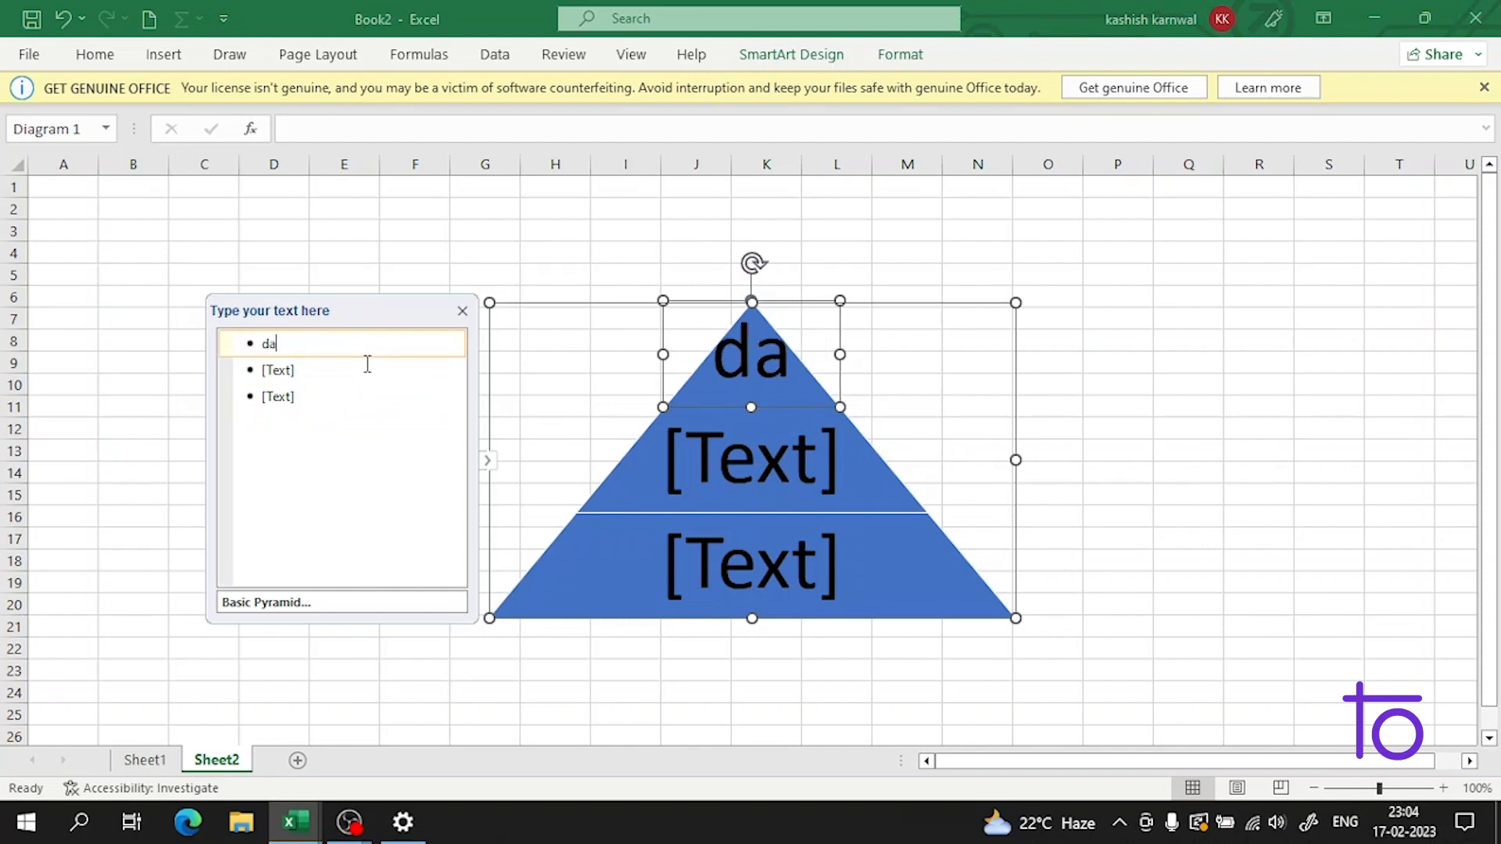
{"action": "type", "text": "ta science en"}
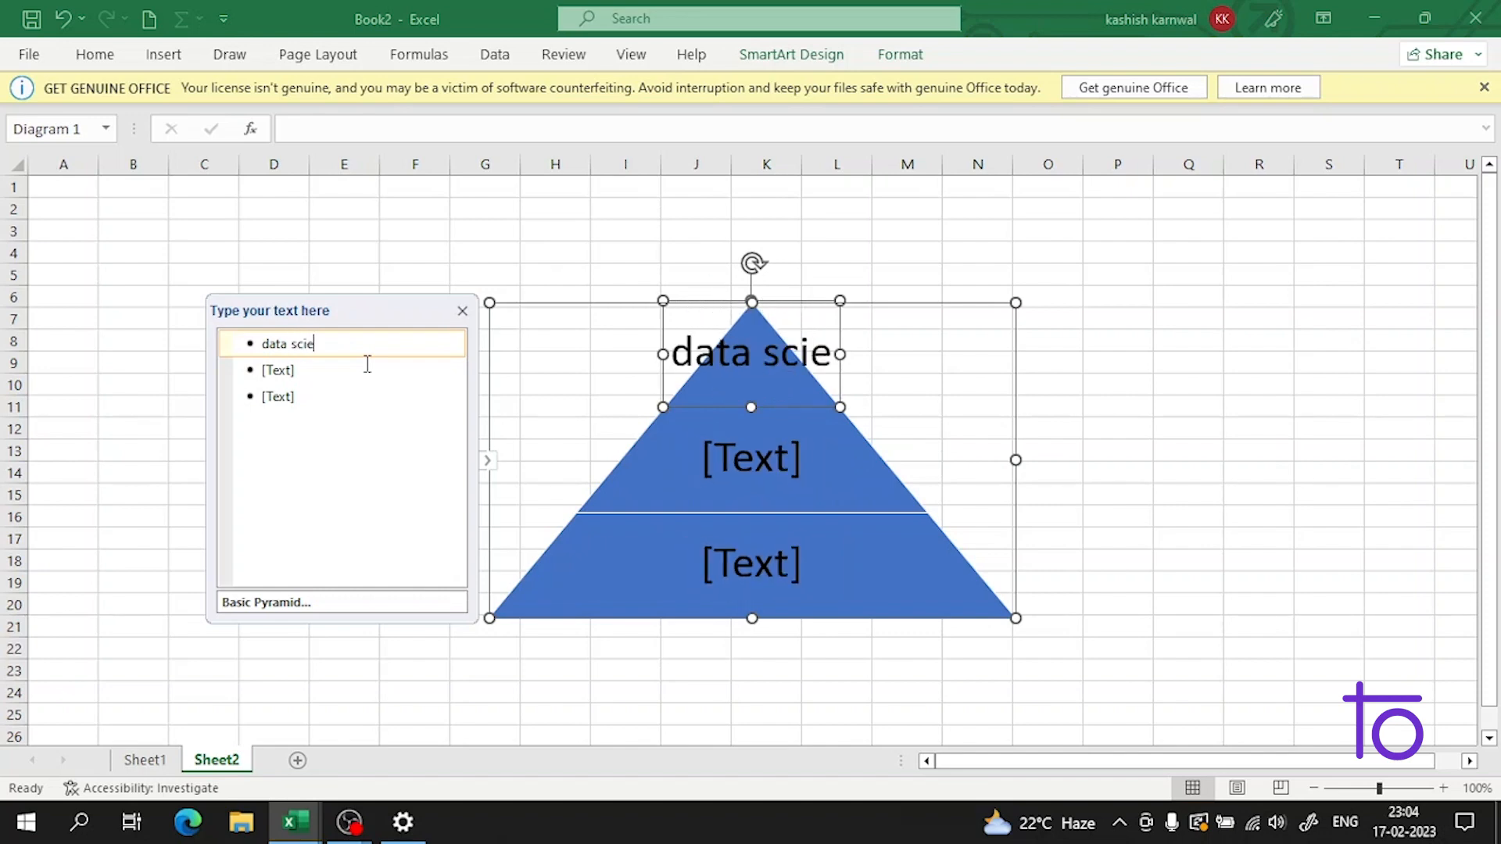
{"action": "type", "text": "ineer"}
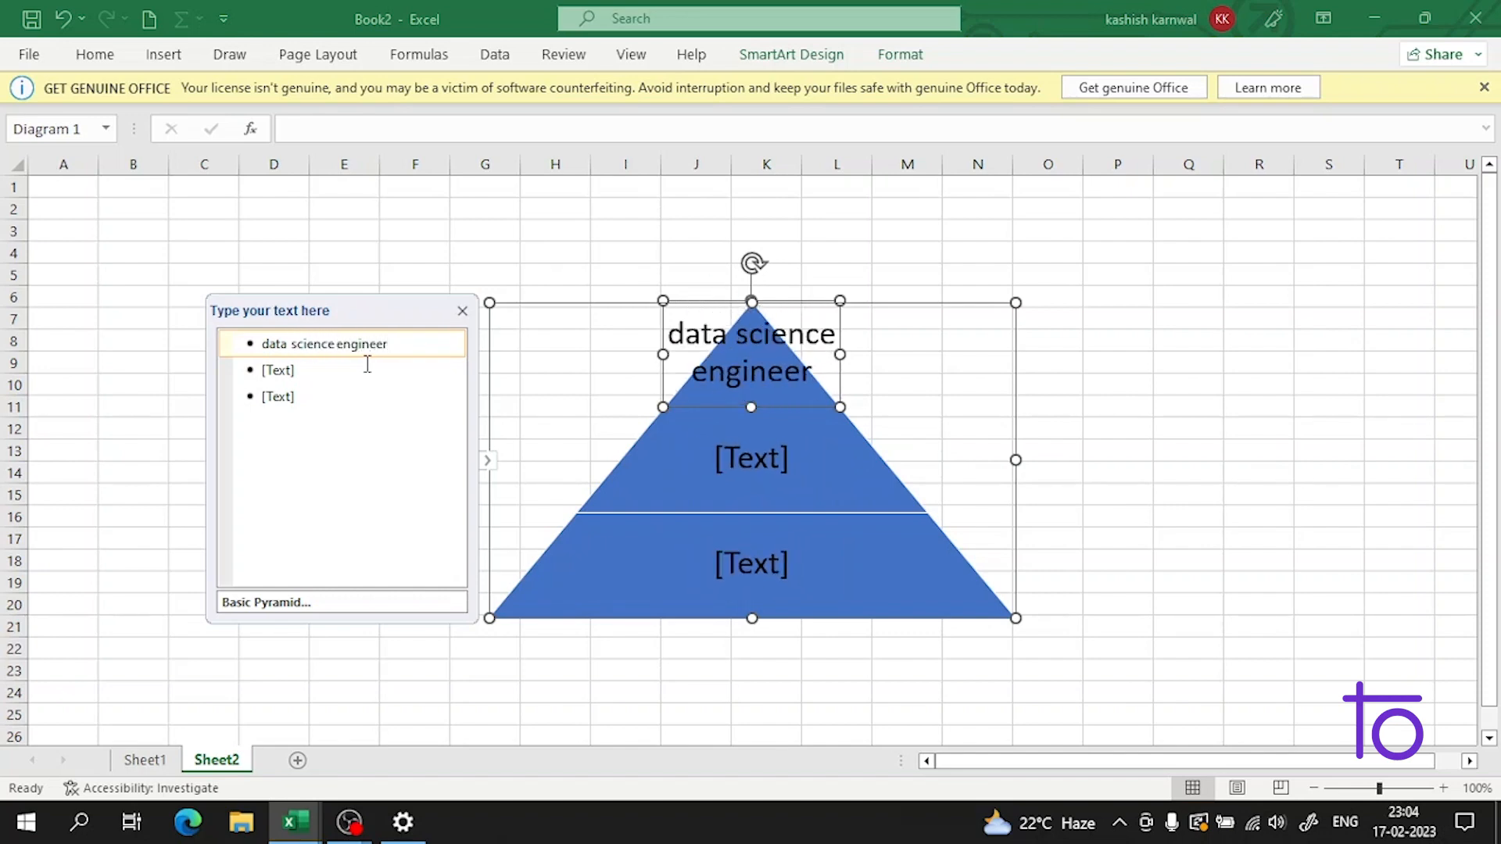
Step: Label the middle level of the pyramid as "senior data engineer"
{"action": "left_click", "coordinate": [367, 369]}
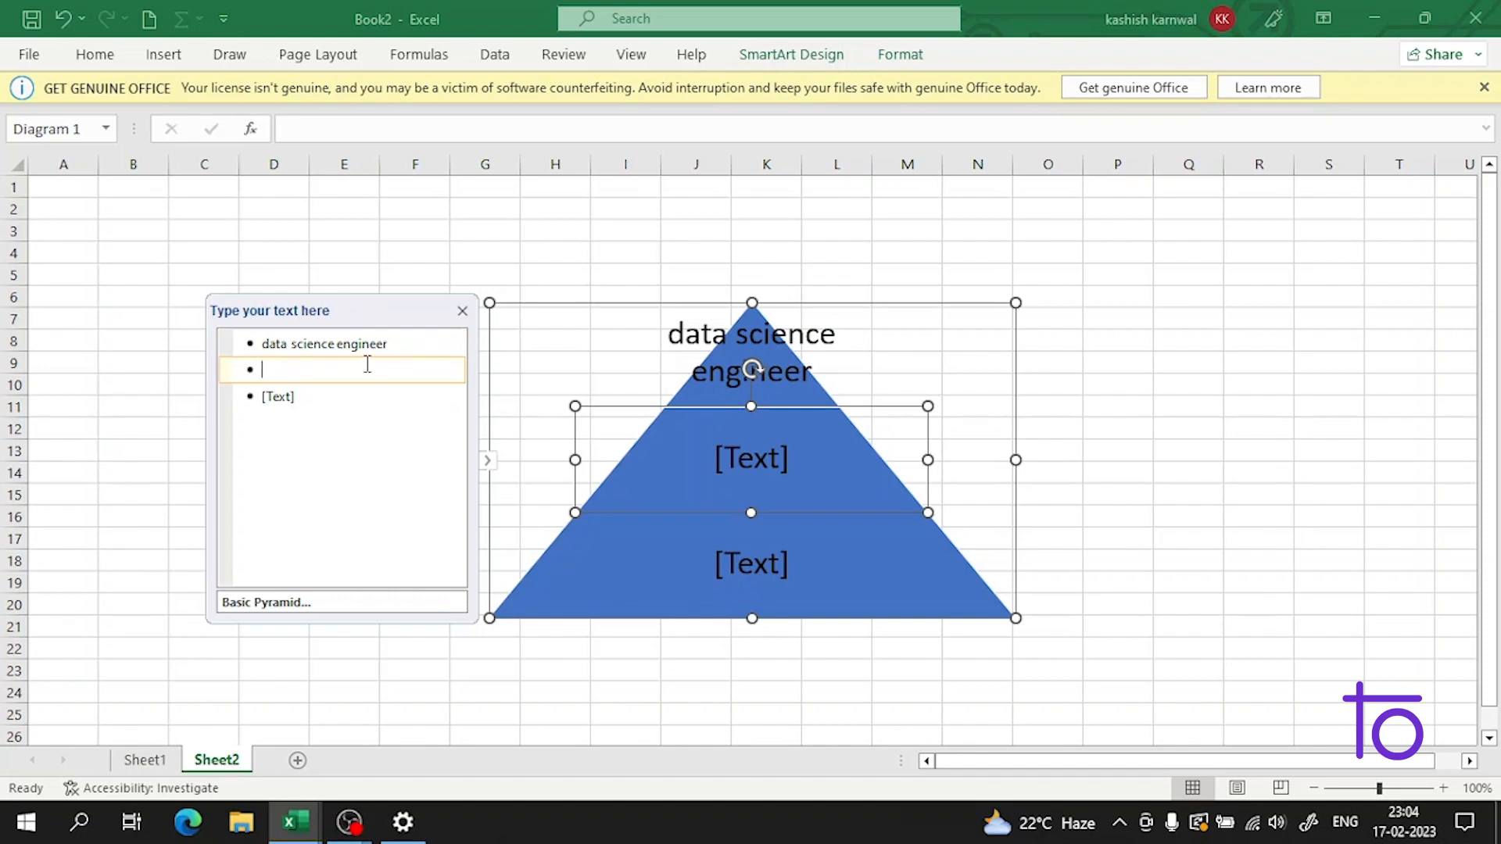
{"action": "type", "text": "senio"}
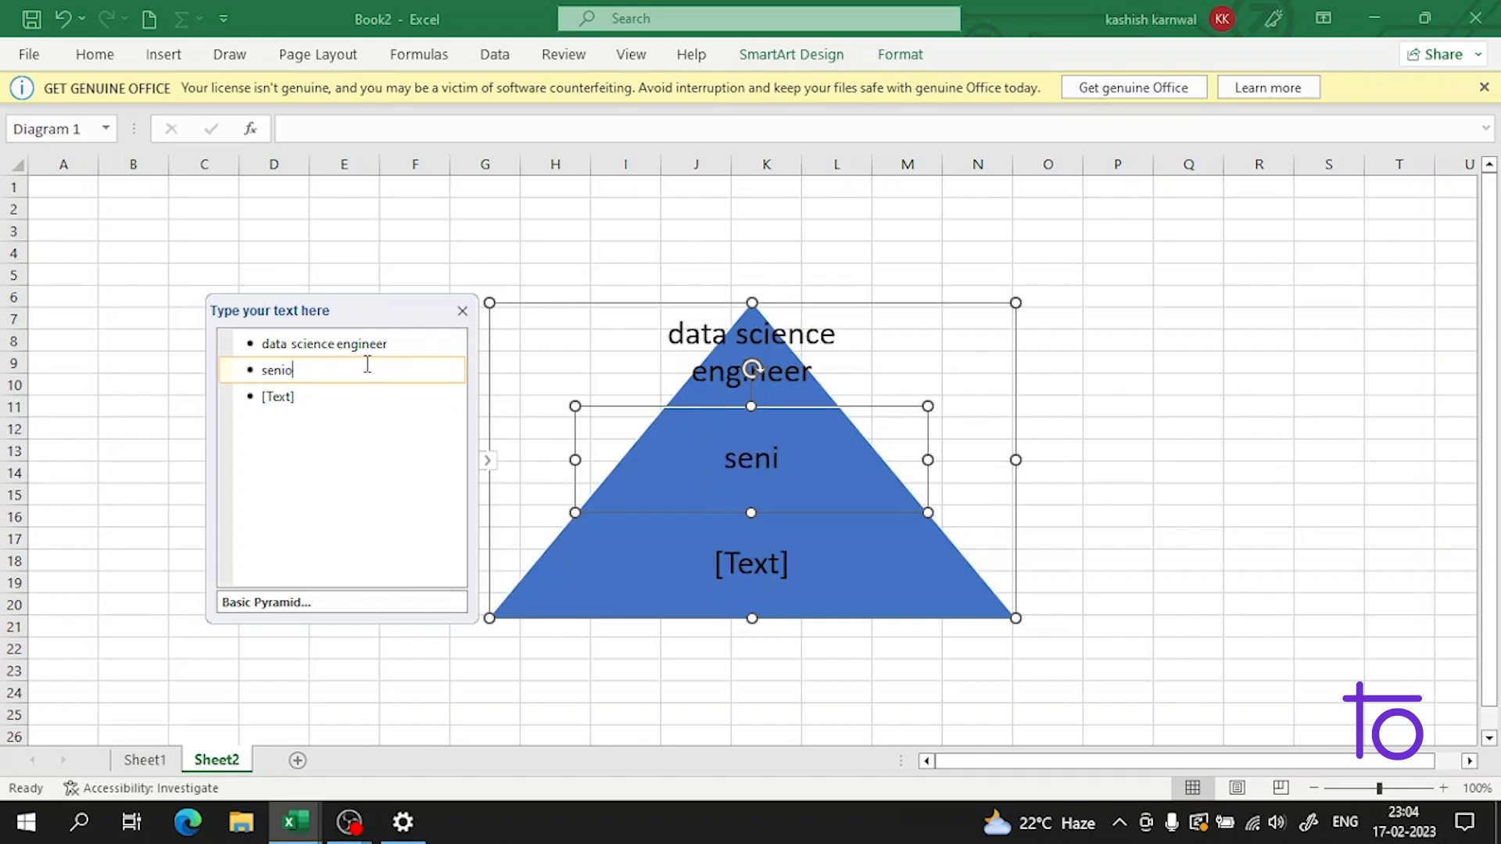
{"action": "type", "text": "r data"}
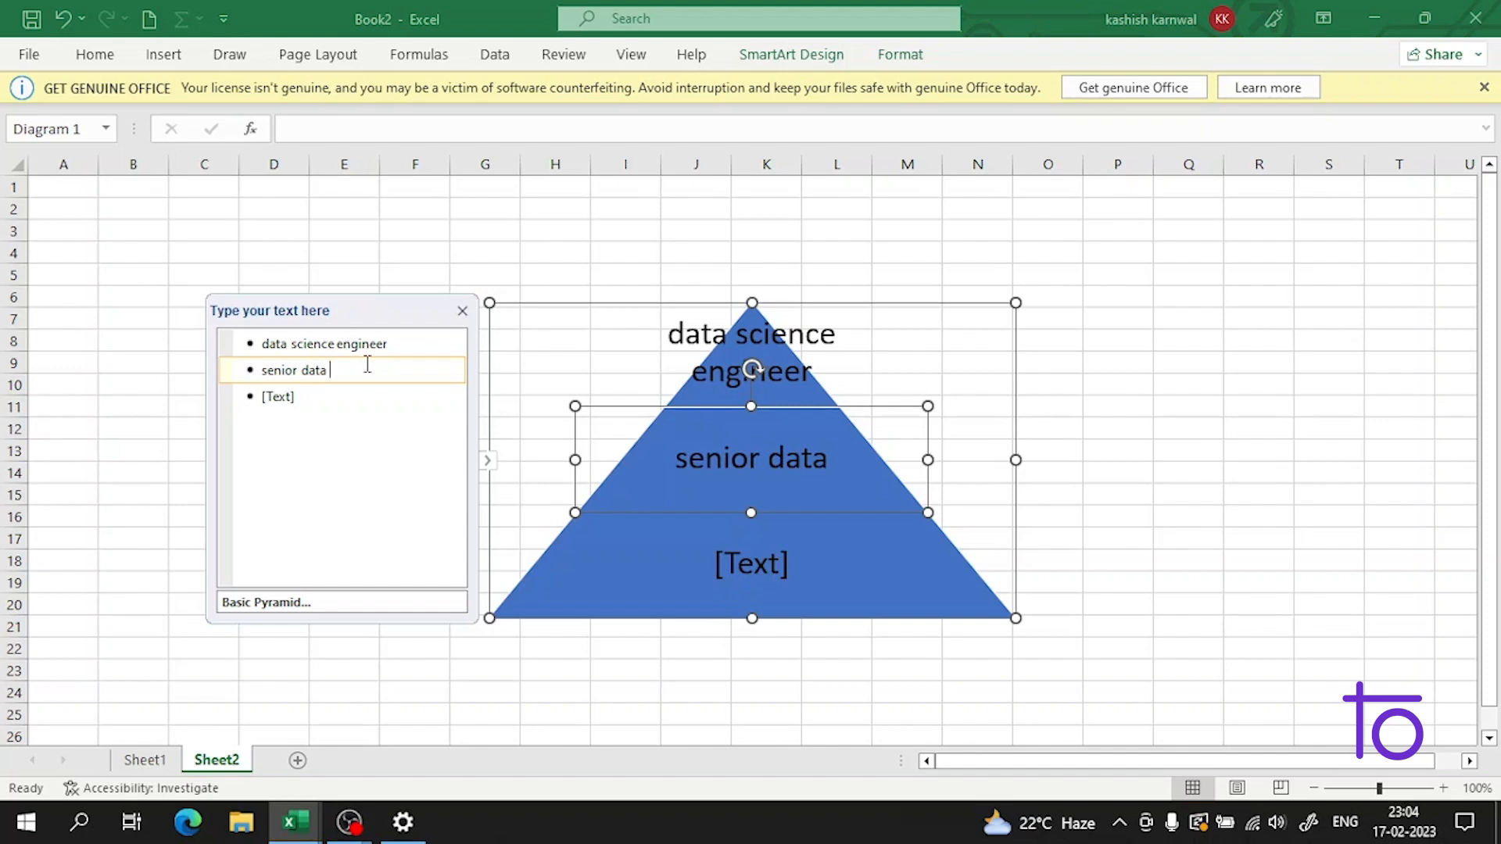
{"action": "type", "text": " engineer"}
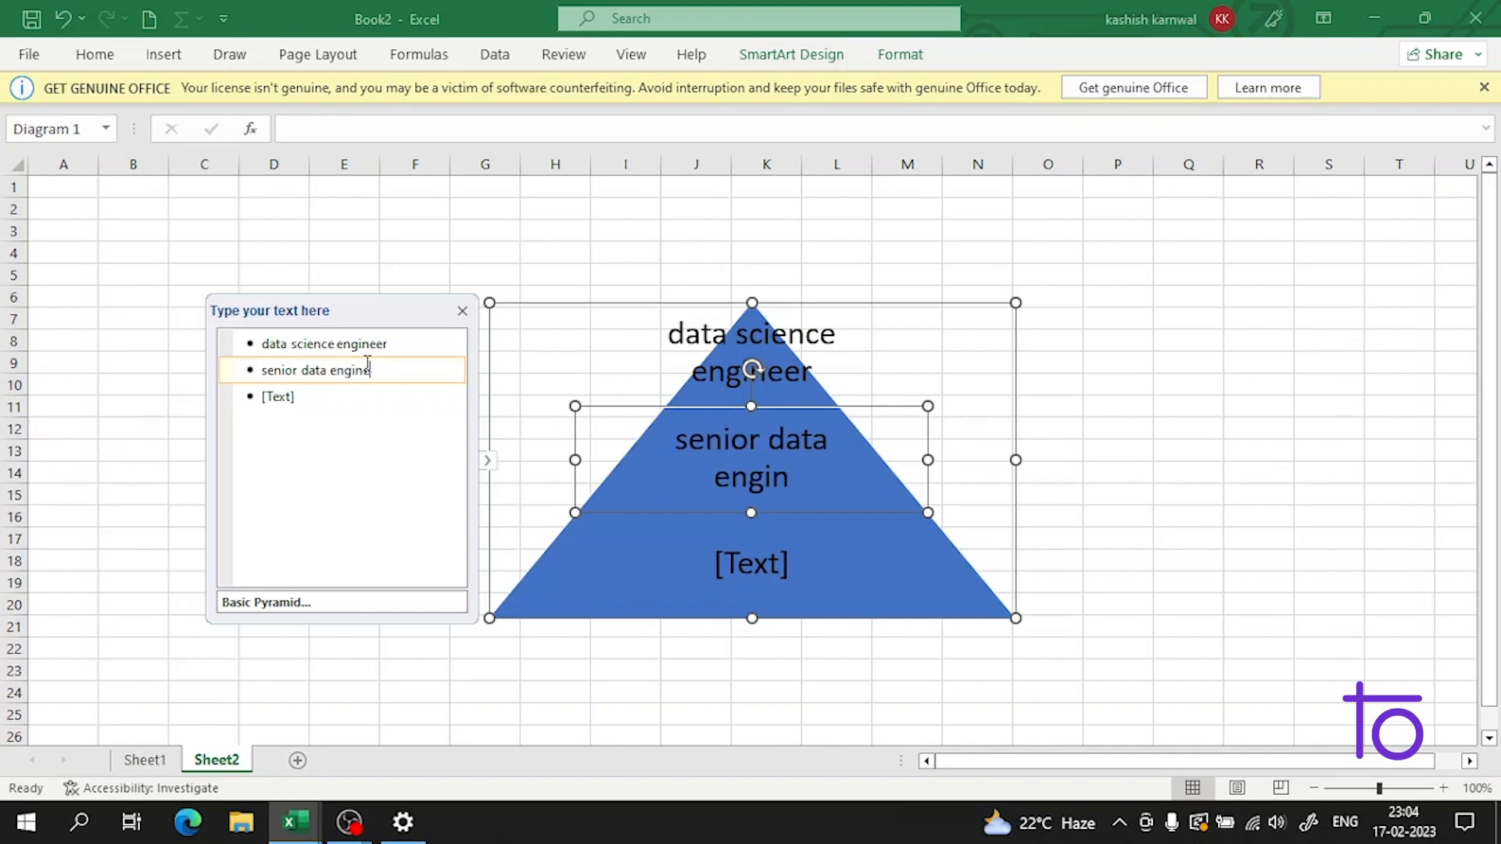
Step: Label the bottom level of the pyramid as "data manager" and finish entering the text
{"action": "left_click", "coordinate": [371, 394]}
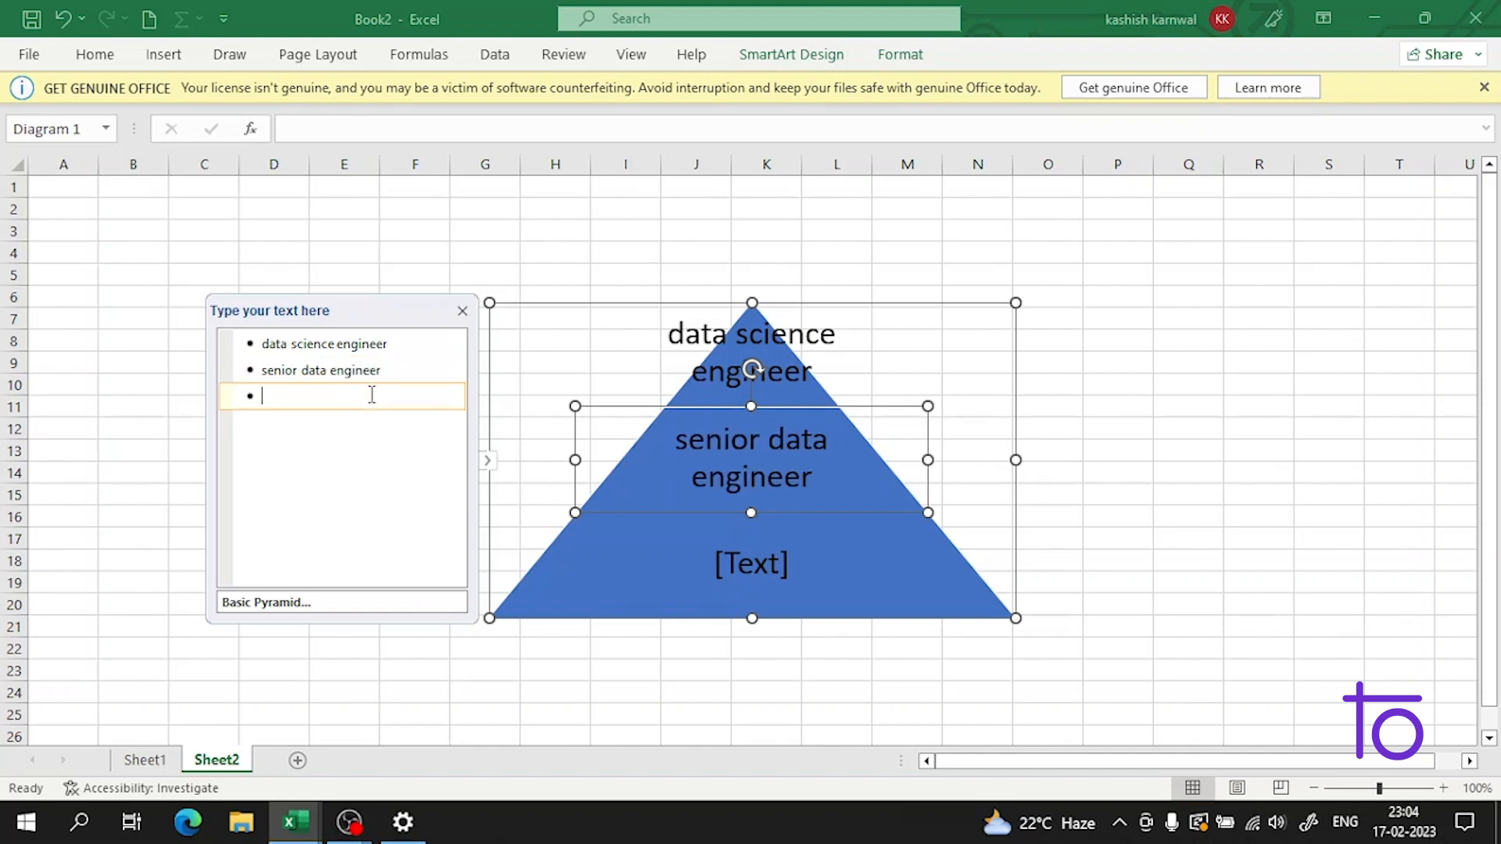
{"action": "type", "text": "data manager"}
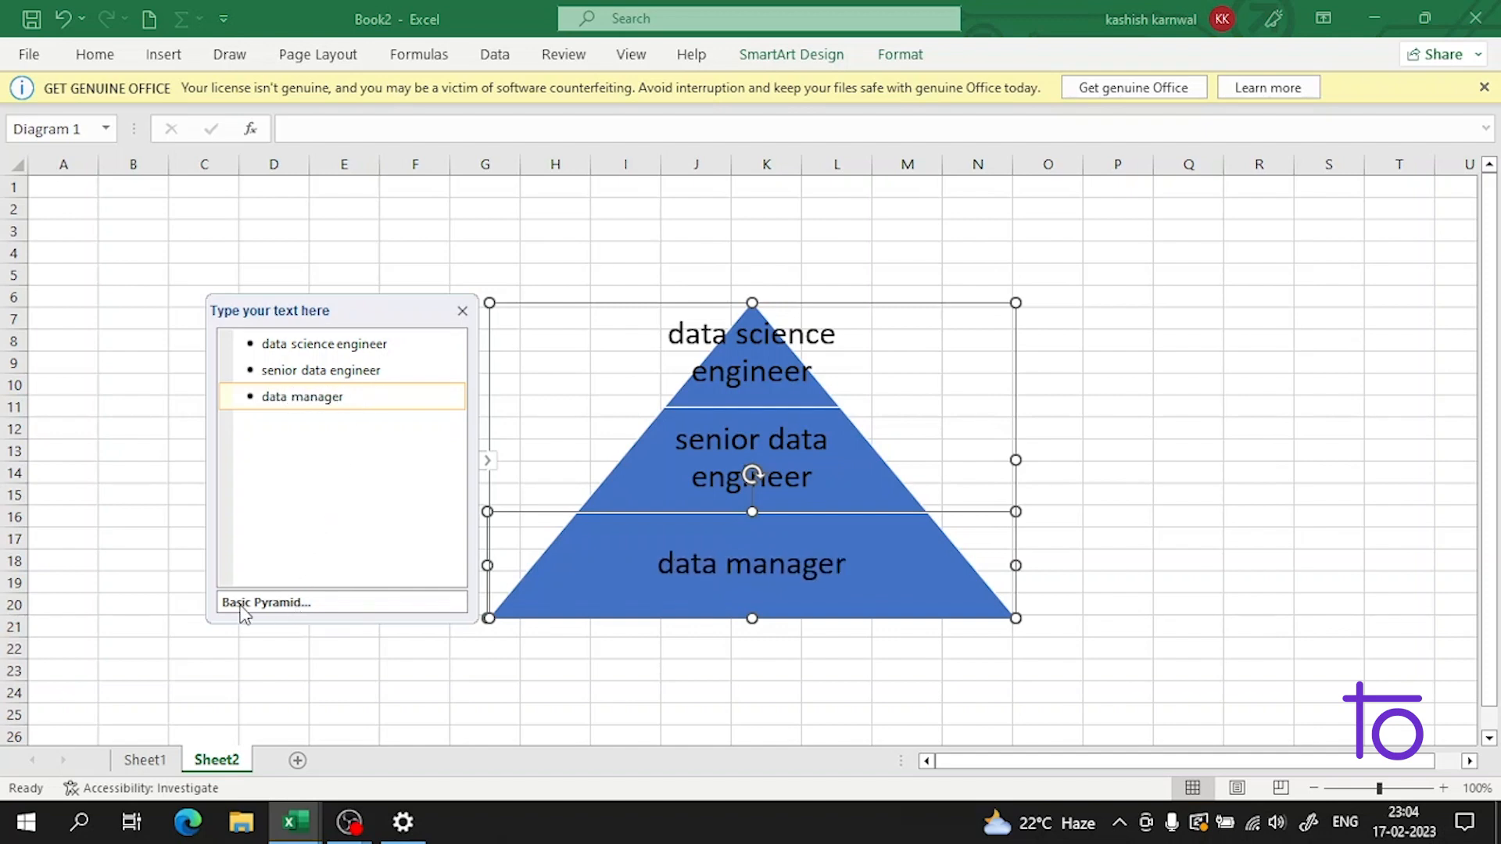
{"action": "left_click", "coordinate": [422, 674]}
Step: Enlarge the pyramid graphic to span about columns G to P and rows 4 to 22, and narrow its top segment
{"action": "left_click", "coordinate": [732, 412]}
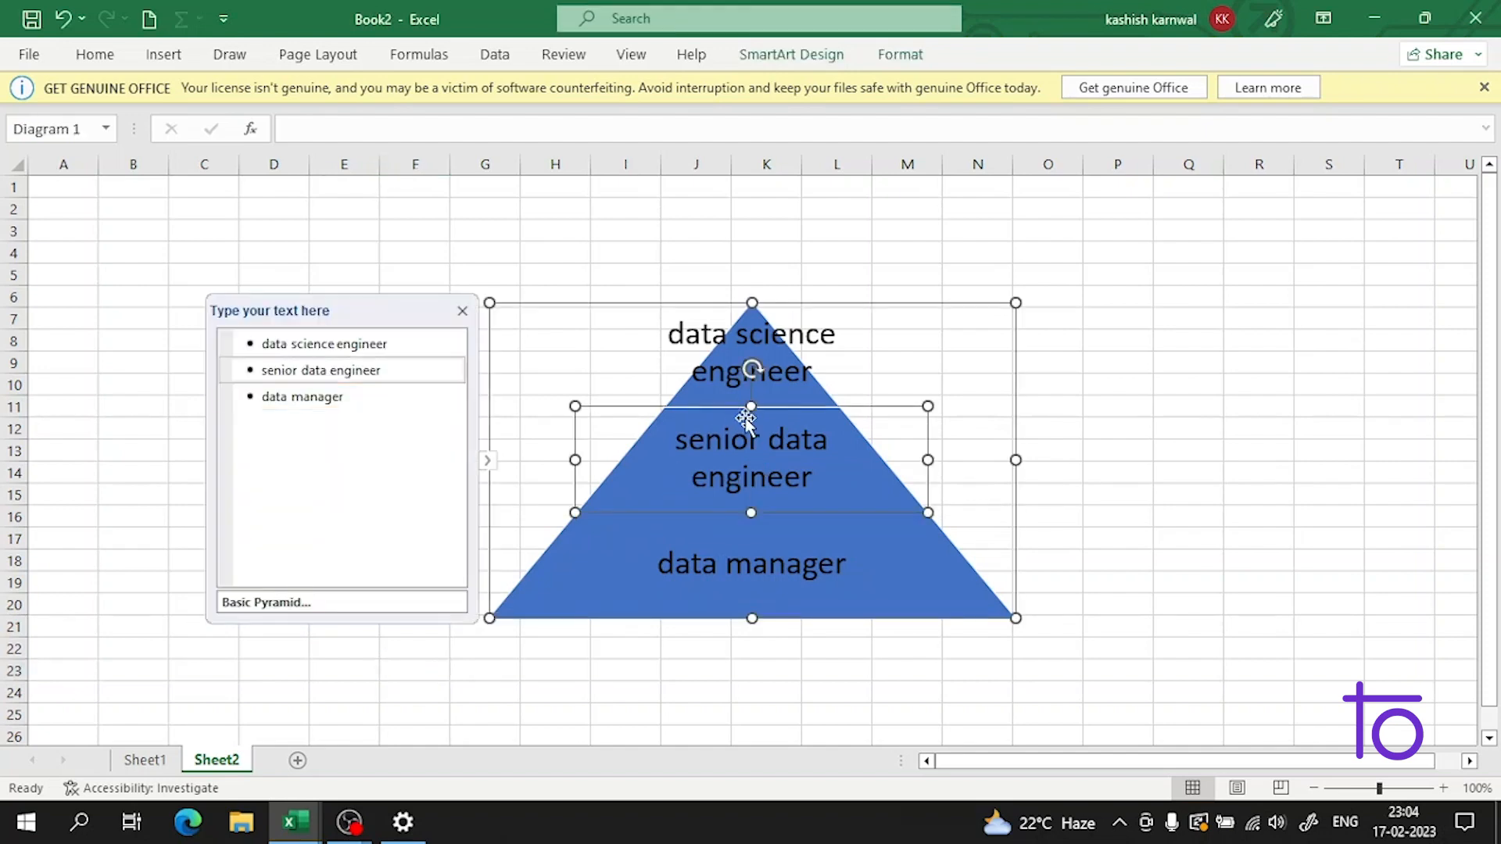
{"action": "left_click", "coordinate": [828, 486]}
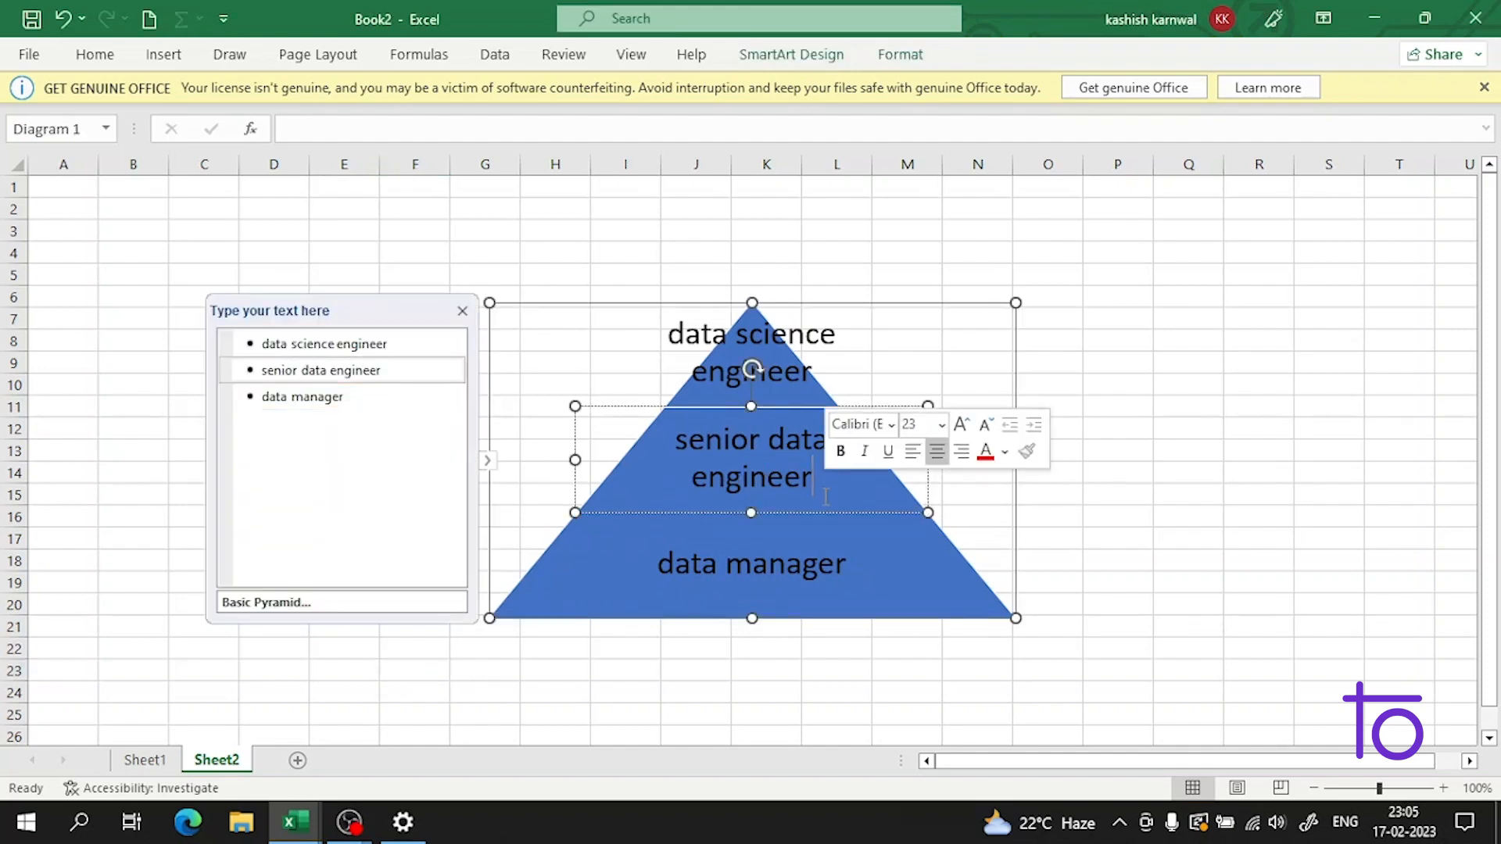
{"action": "left_click_drag", "start_coordinate": [1016, 619], "coordinate": [1123, 653]}
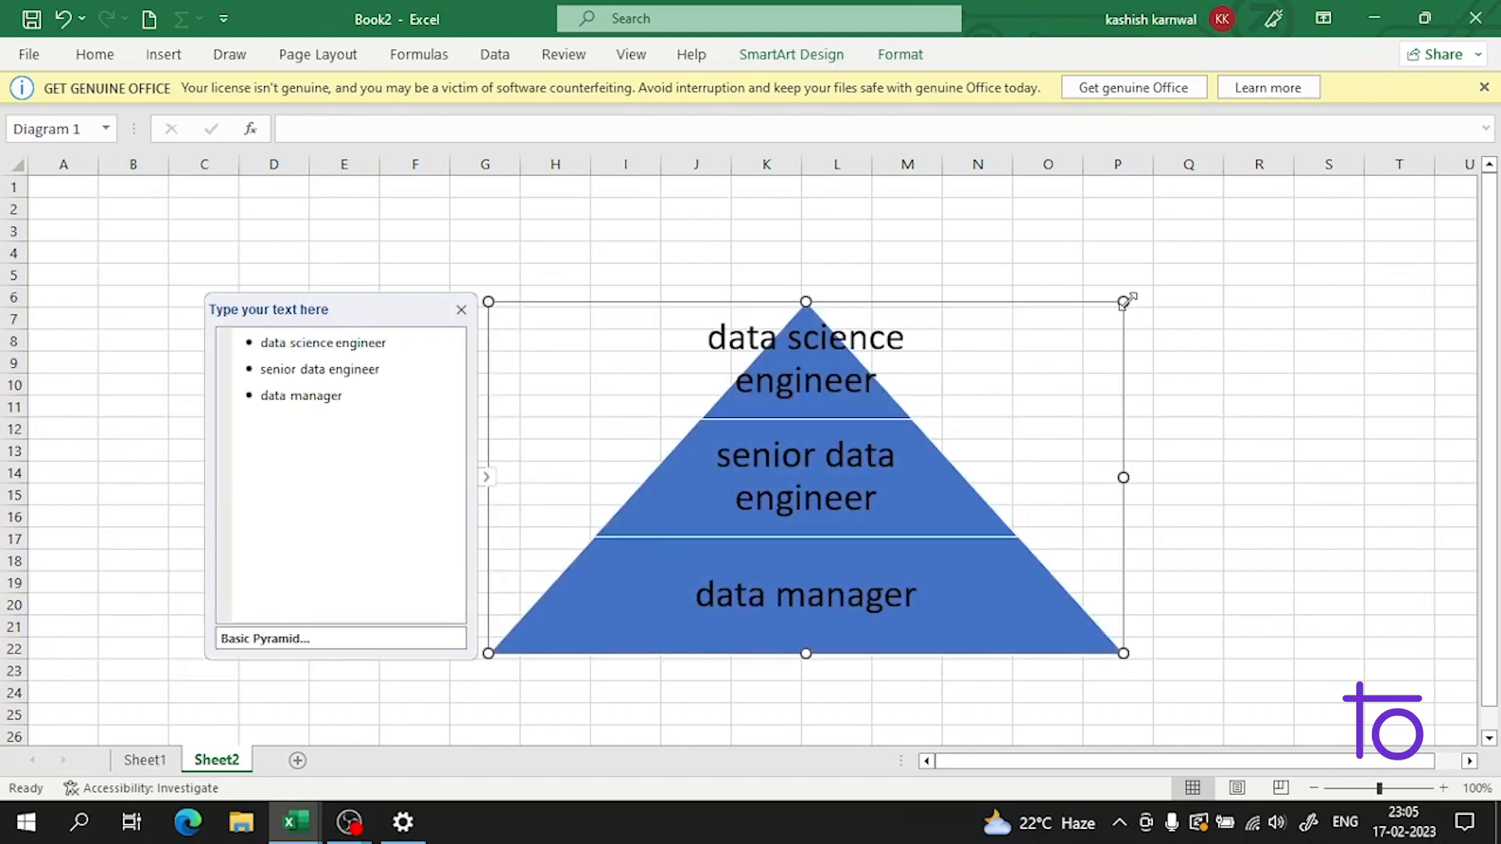
{"action": "left_click_drag", "start_coordinate": [1124, 302], "coordinate": [1189, 187]}
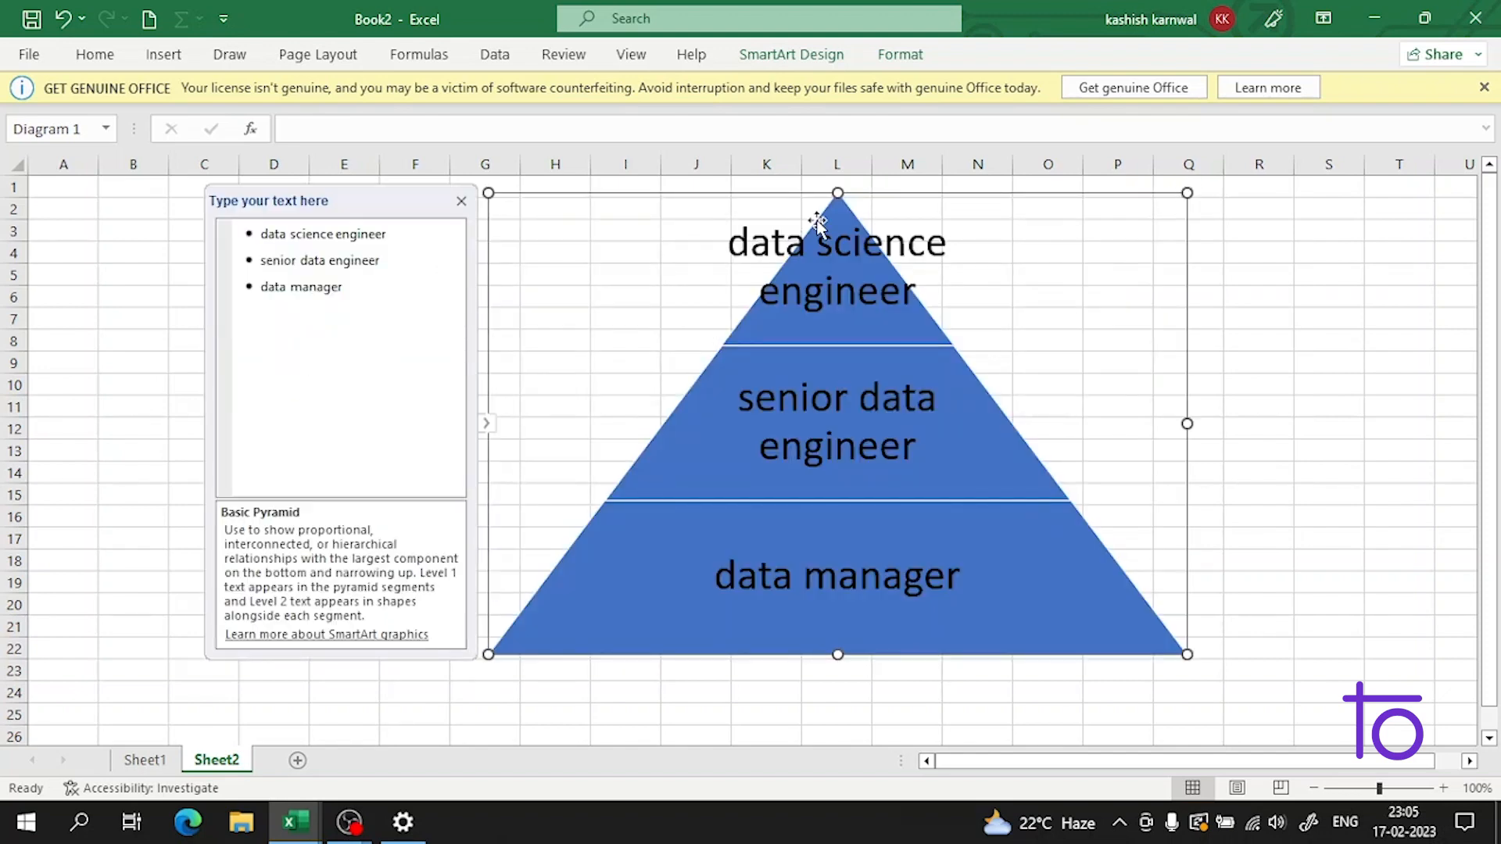
{"action": "left_click", "coordinate": [831, 238]}
{"action": "left_click_drag", "start_coordinate": [837, 192], "coordinate": [841, 237]}
{"action": "double_click", "coordinate": [885, 283]}
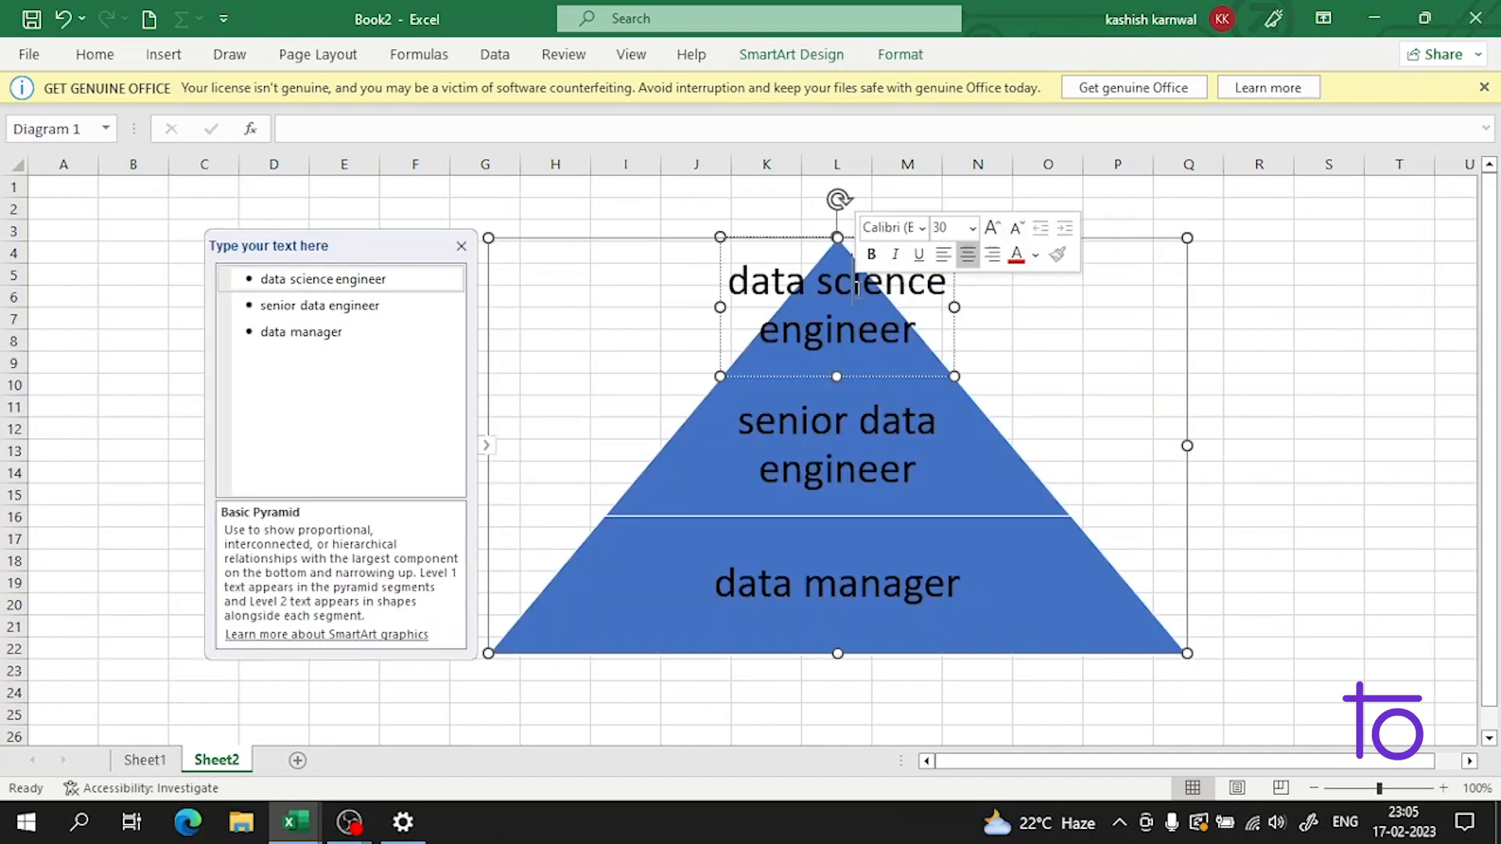
{"action": "left_click_drag", "start_coordinate": [955, 305], "coordinate": [915, 309]}
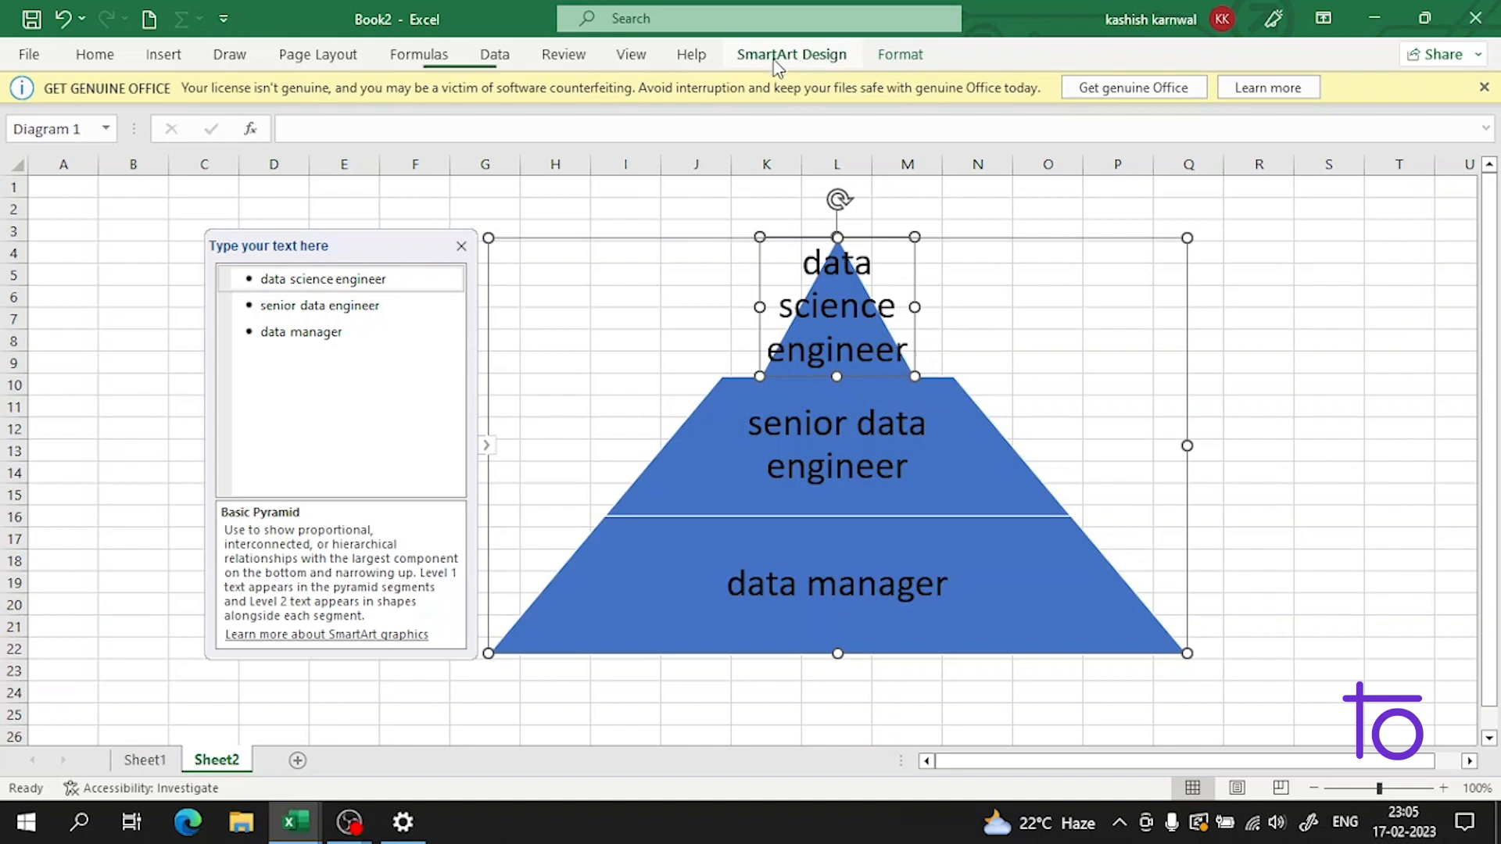
Step: Apply the fifth SmartArt style, with gradient fill and shadow, to the pyramid graphic
{"action": "left_click", "coordinate": [779, 63]}
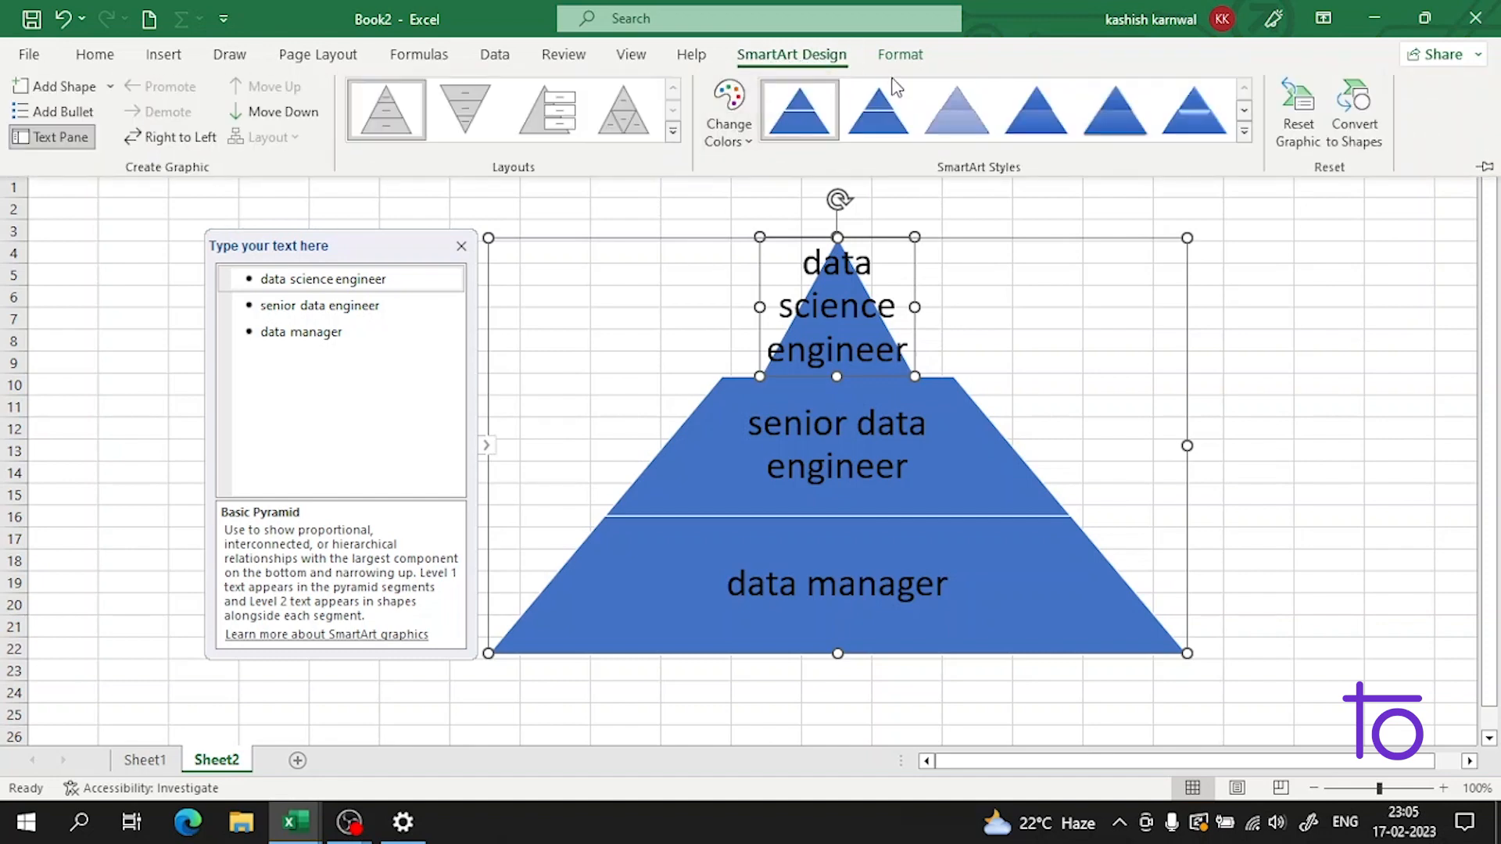
{"action": "left_click", "coordinate": [956, 110]}
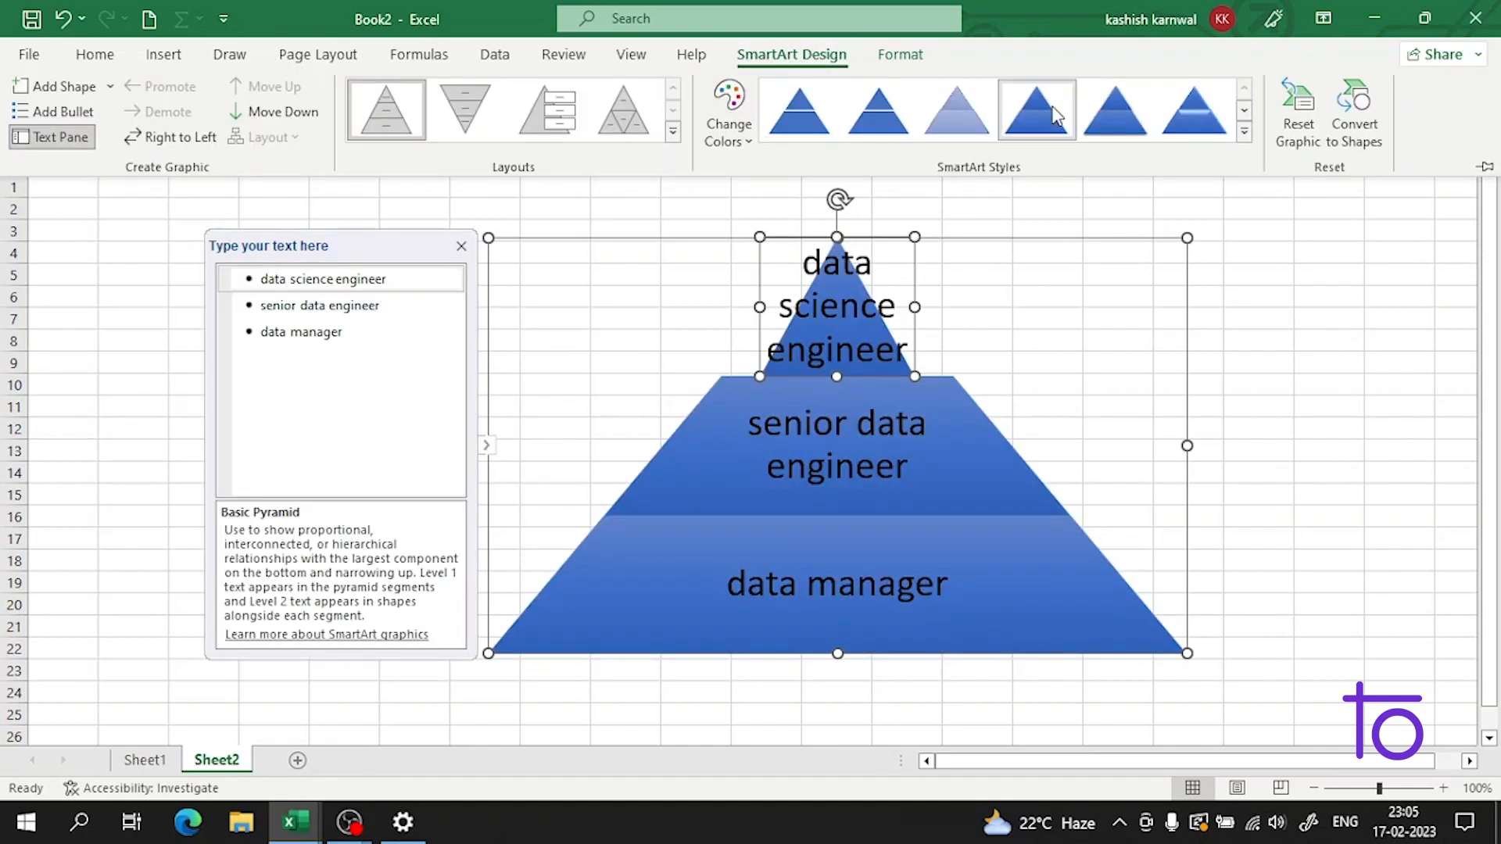
{"action": "left_click", "coordinate": [1112, 105]}
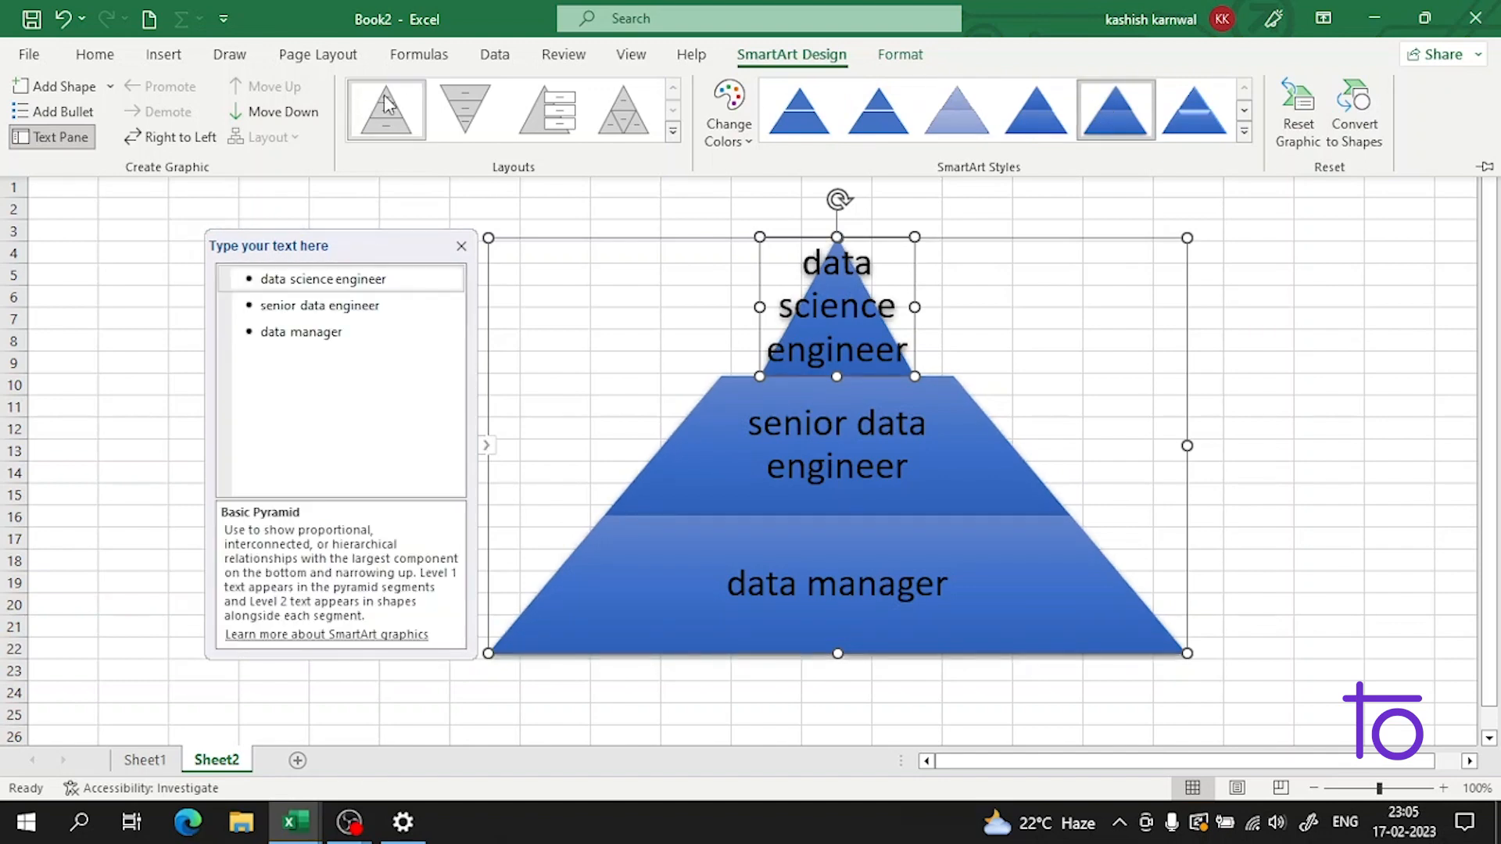
Step: Try the inverted pyramid layout, switch the graphic to the Pyramid List layout, and deselect it
{"action": "left_click", "coordinate": [467, 103]}
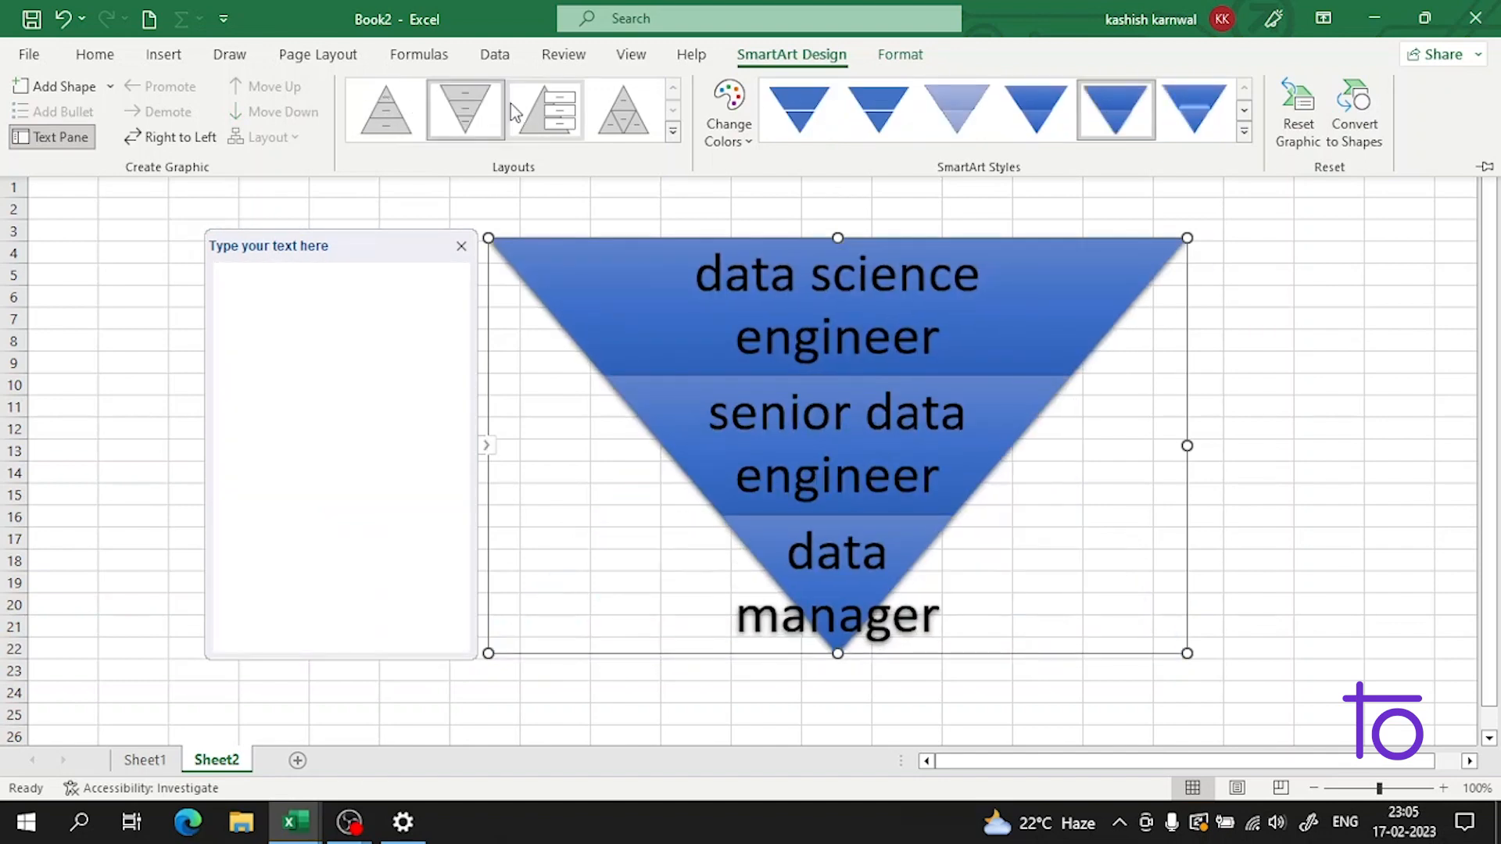
{"action": "left_click", "coordinate": [534, 101]}
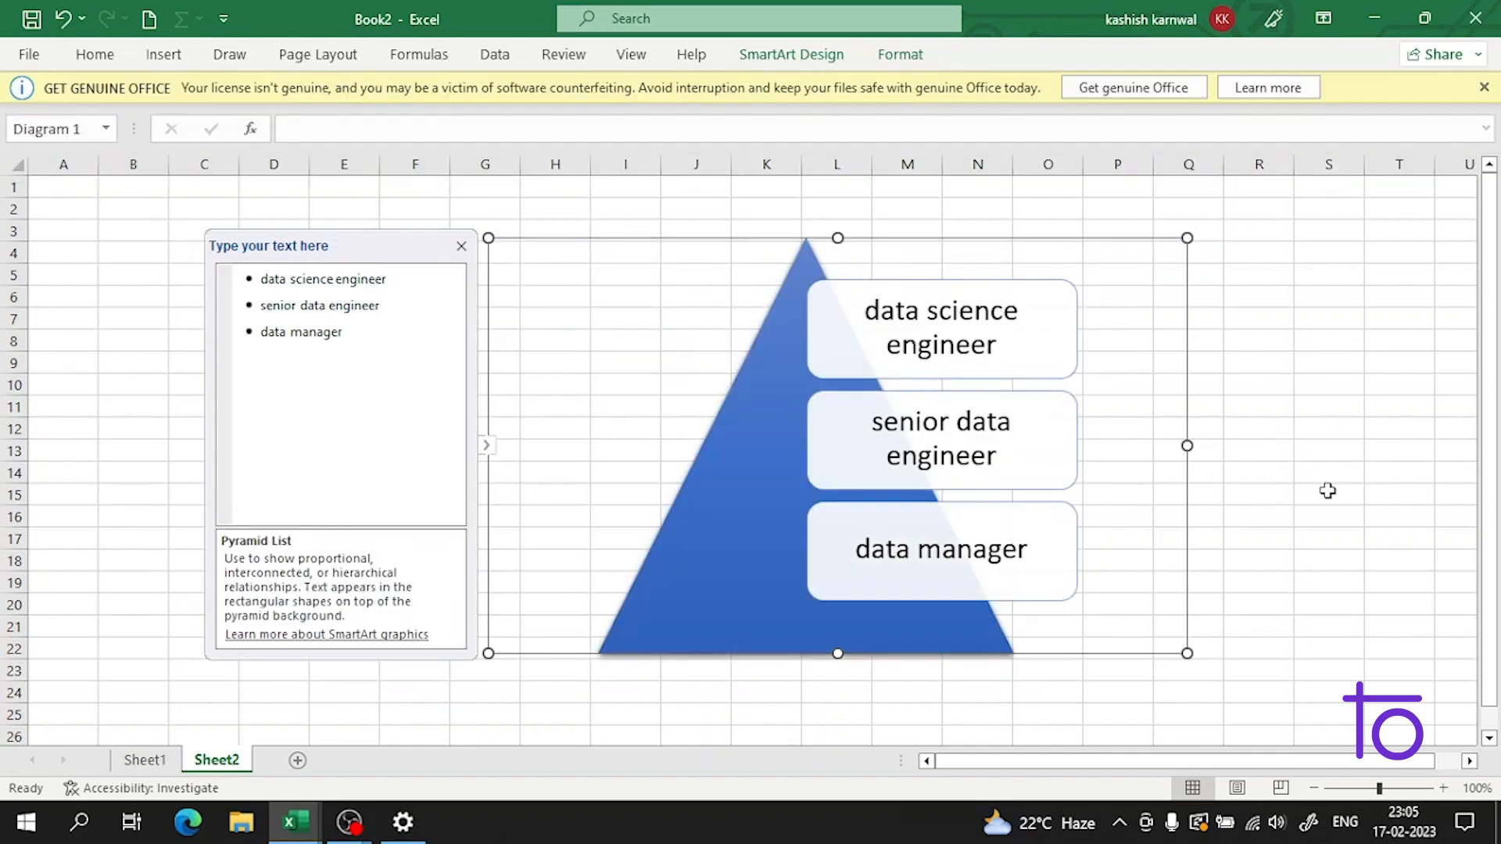
{"action": "left_click", "coordinate": [1327, 491]}
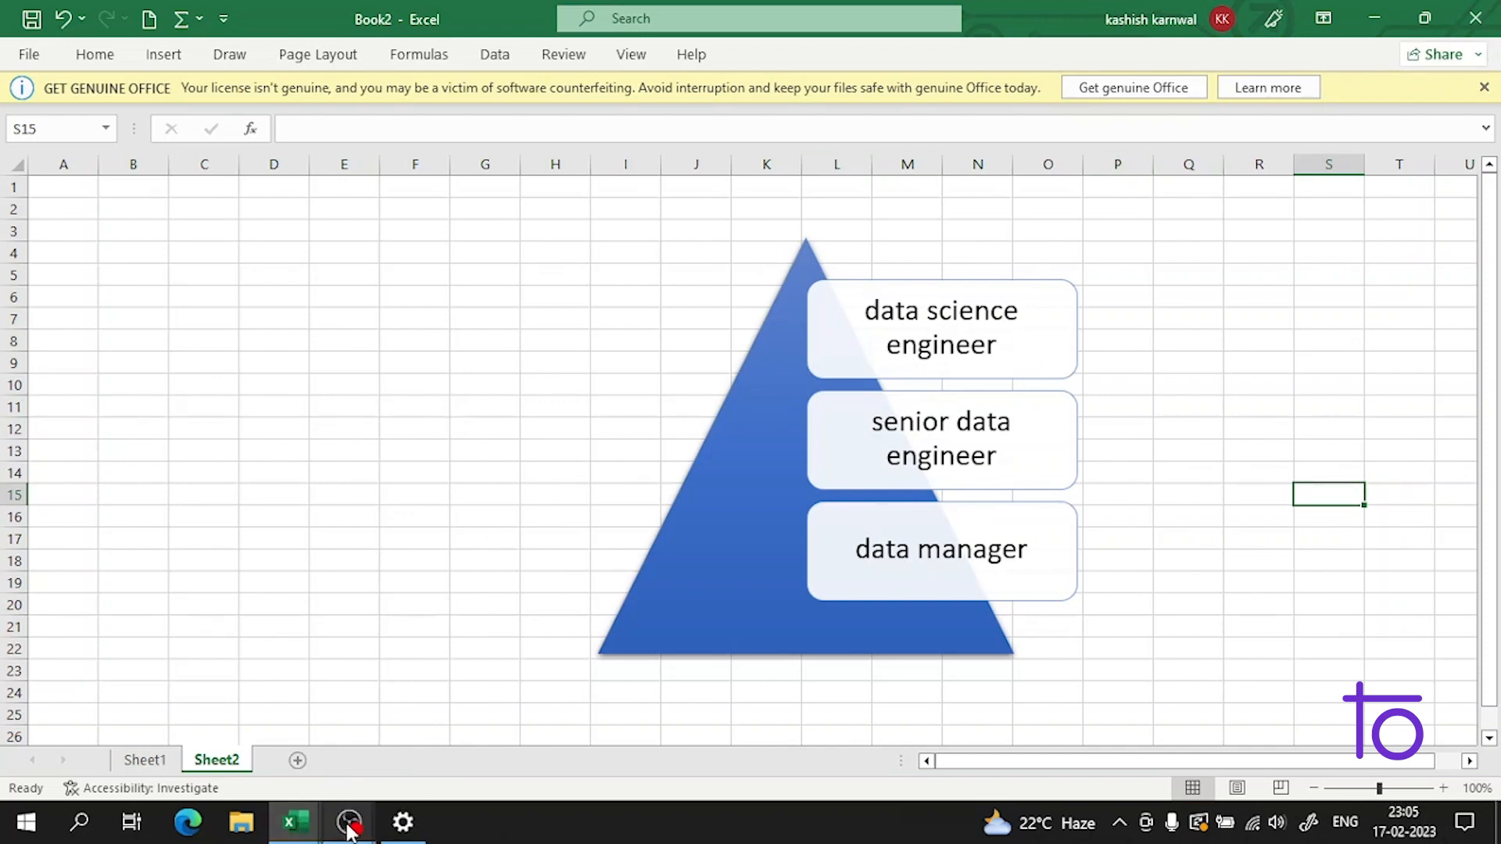
{"action": "mouse_move", "coordinate": [347, 822]}
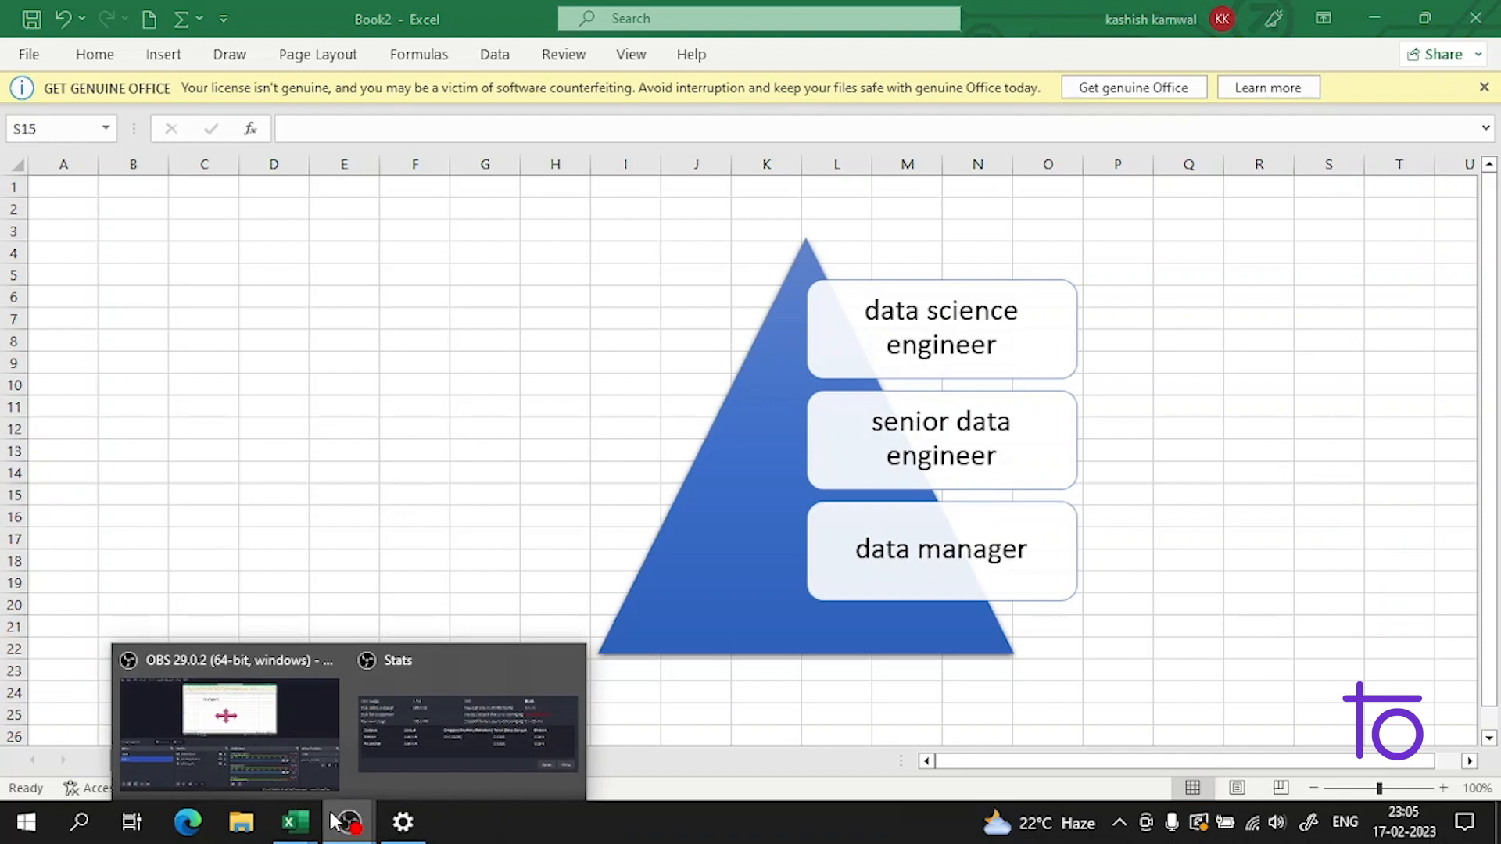
{"action": "left_click", "coordinate": [304, 771]}
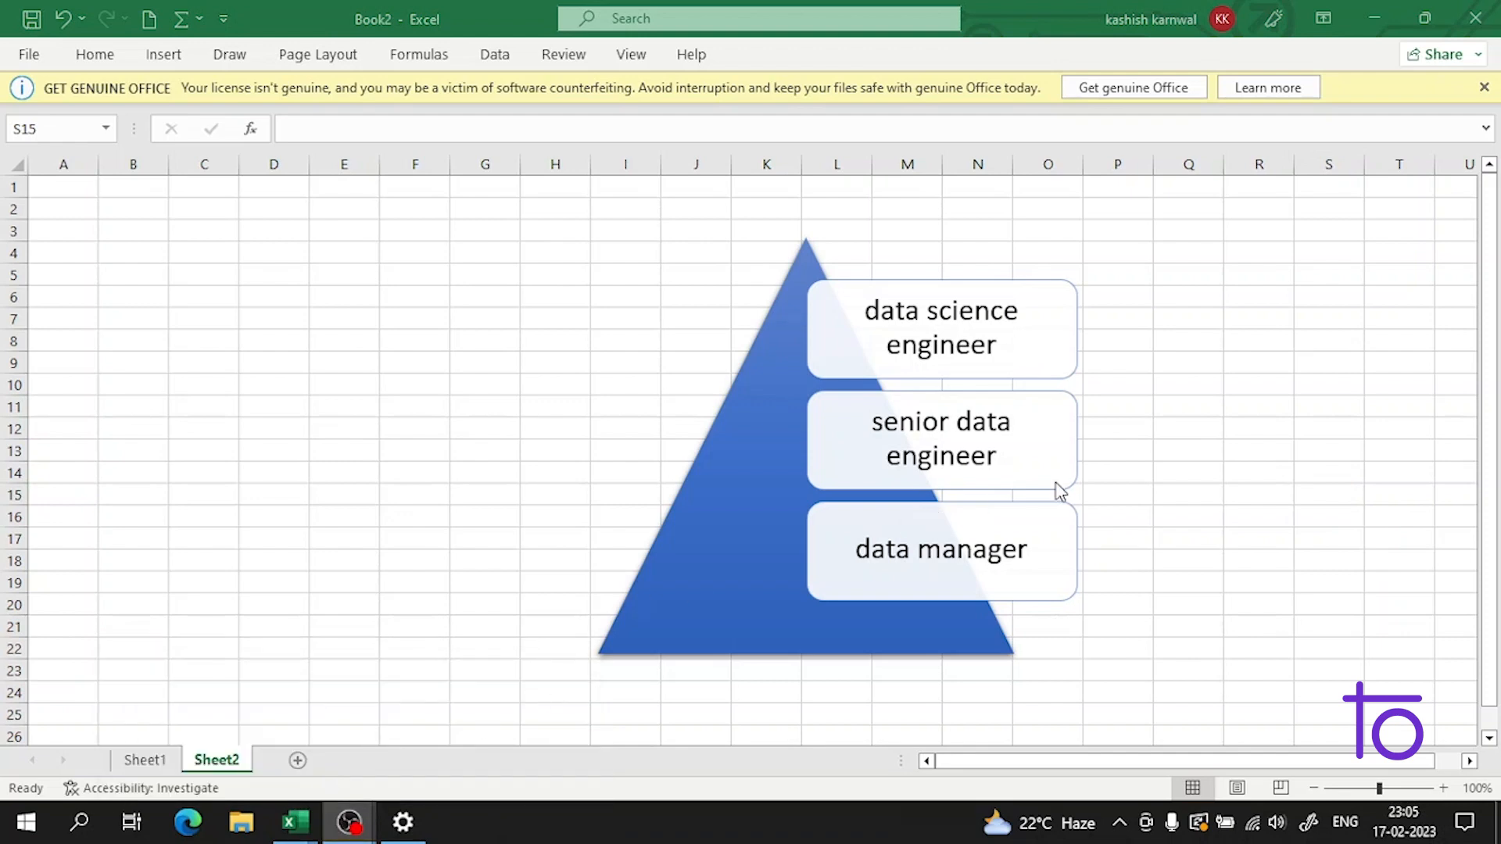
{"action": "left_click", "coordinate": [1354, 11]}
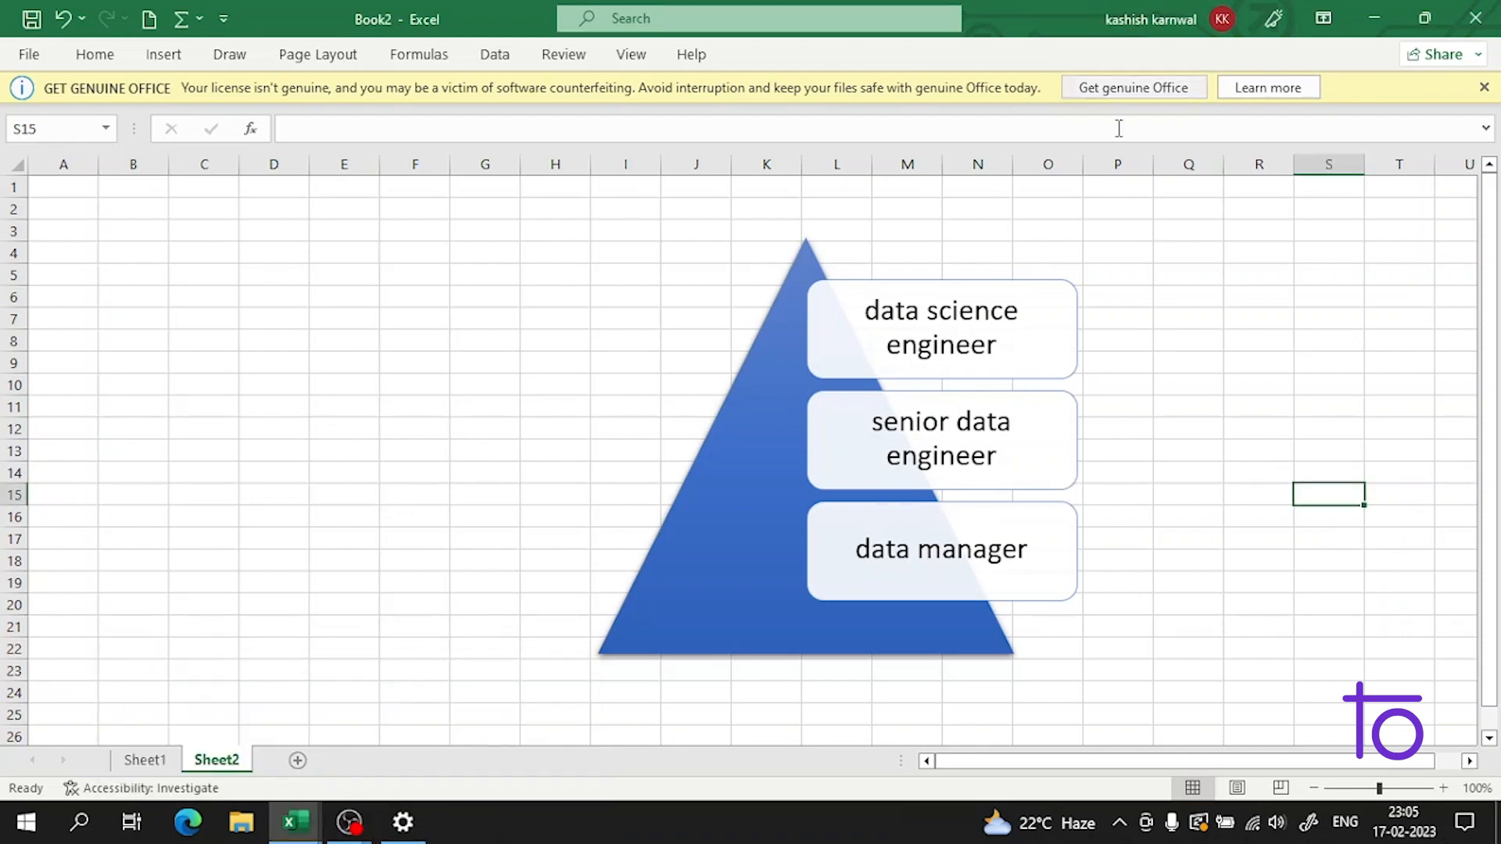
{"action": "left_click", "coordinate": [312, 206]}
{"action": "left_click", "coordinate": [526, 240]}
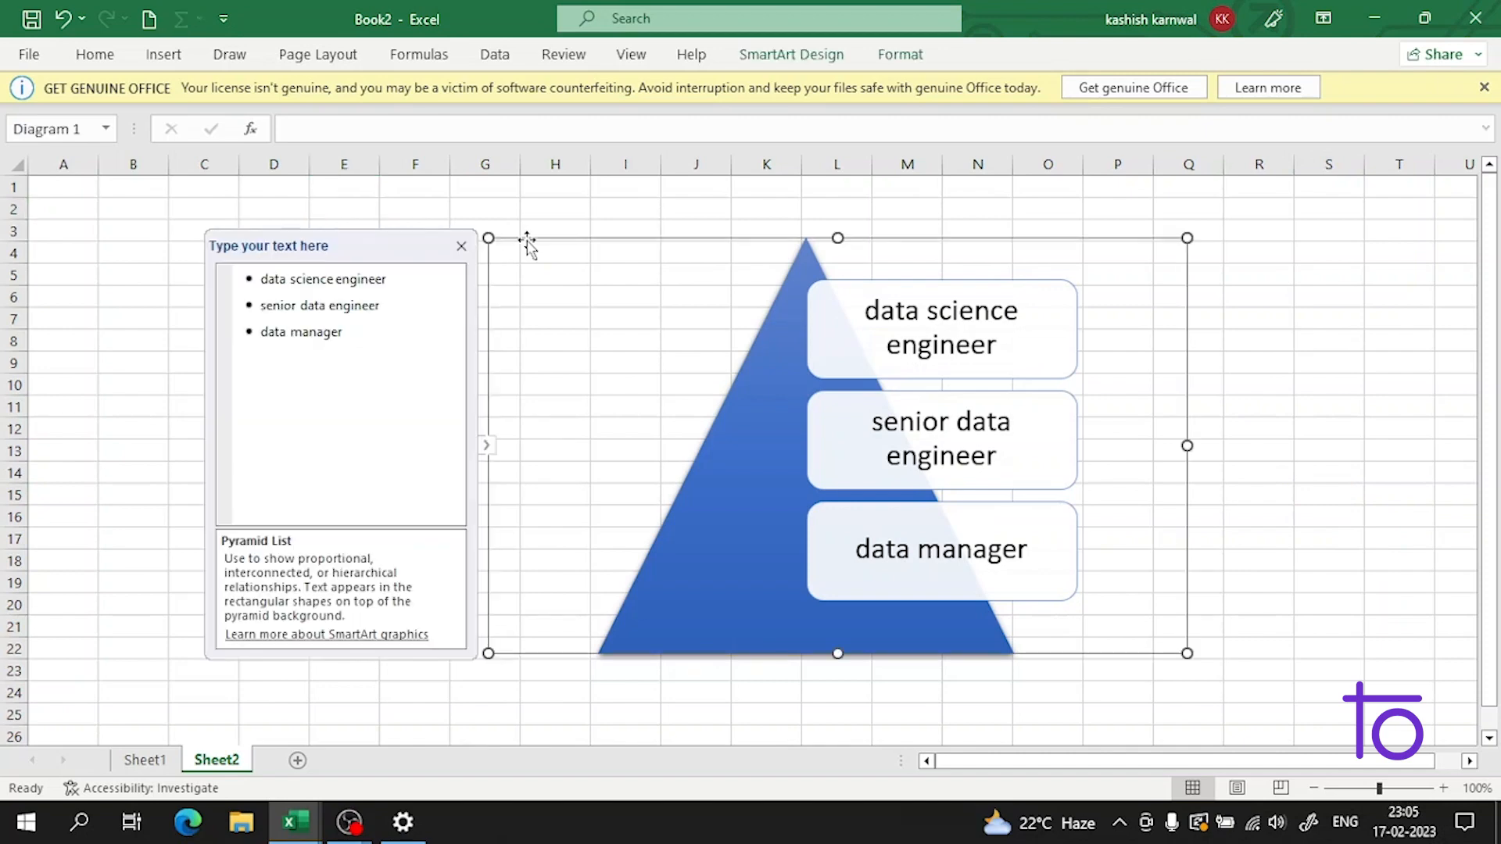
Step: Deselect the pyramid graphic, make F3 the active cell and open the SmartArt graphic chooser
{"action": "left_click", "coordinate": [90, 211]}
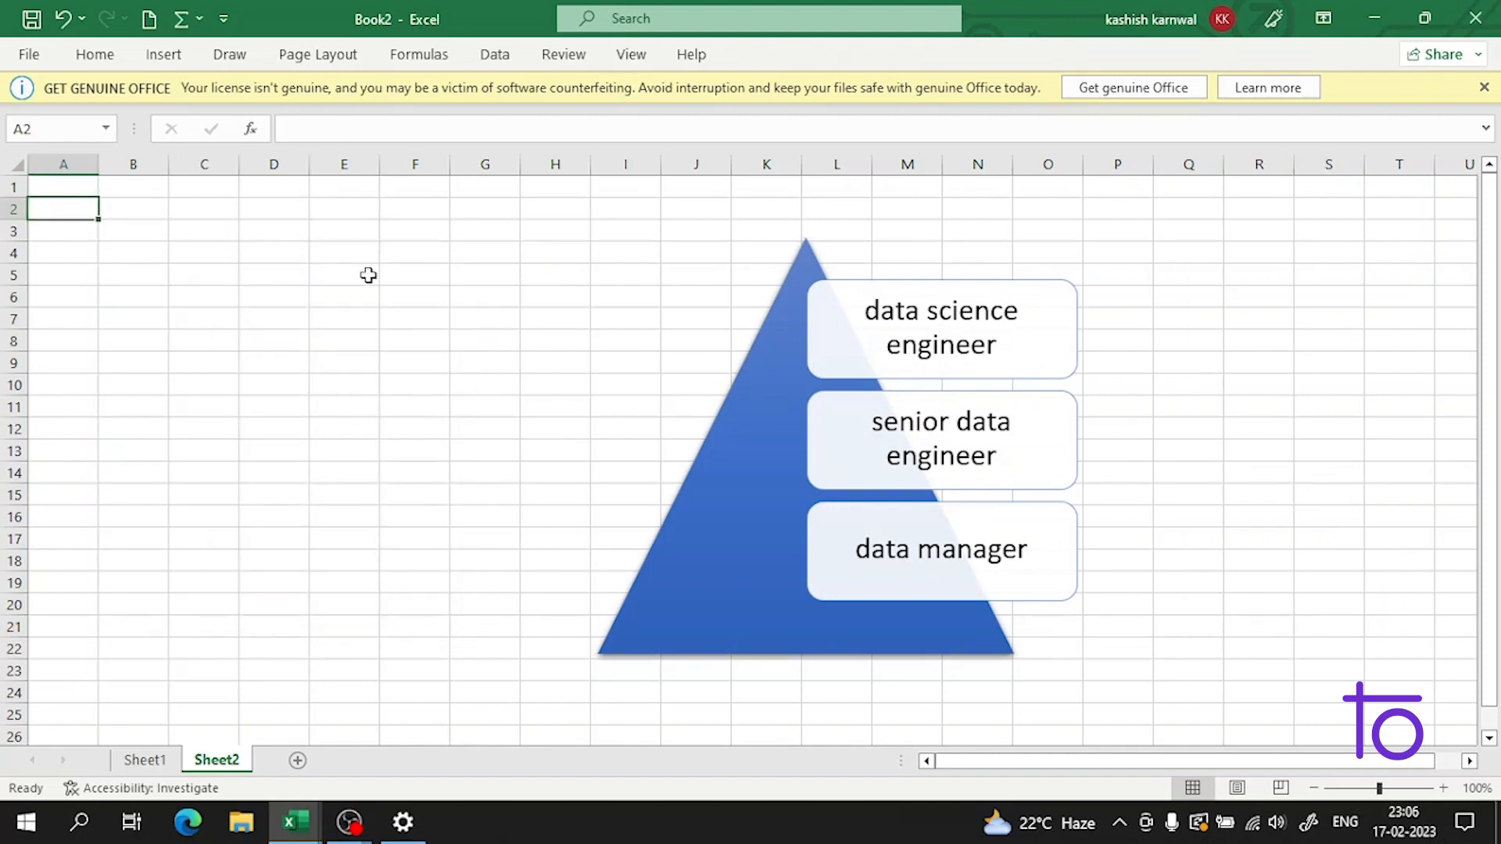
{"action": "left_click", "coordinate": [397, 227]}
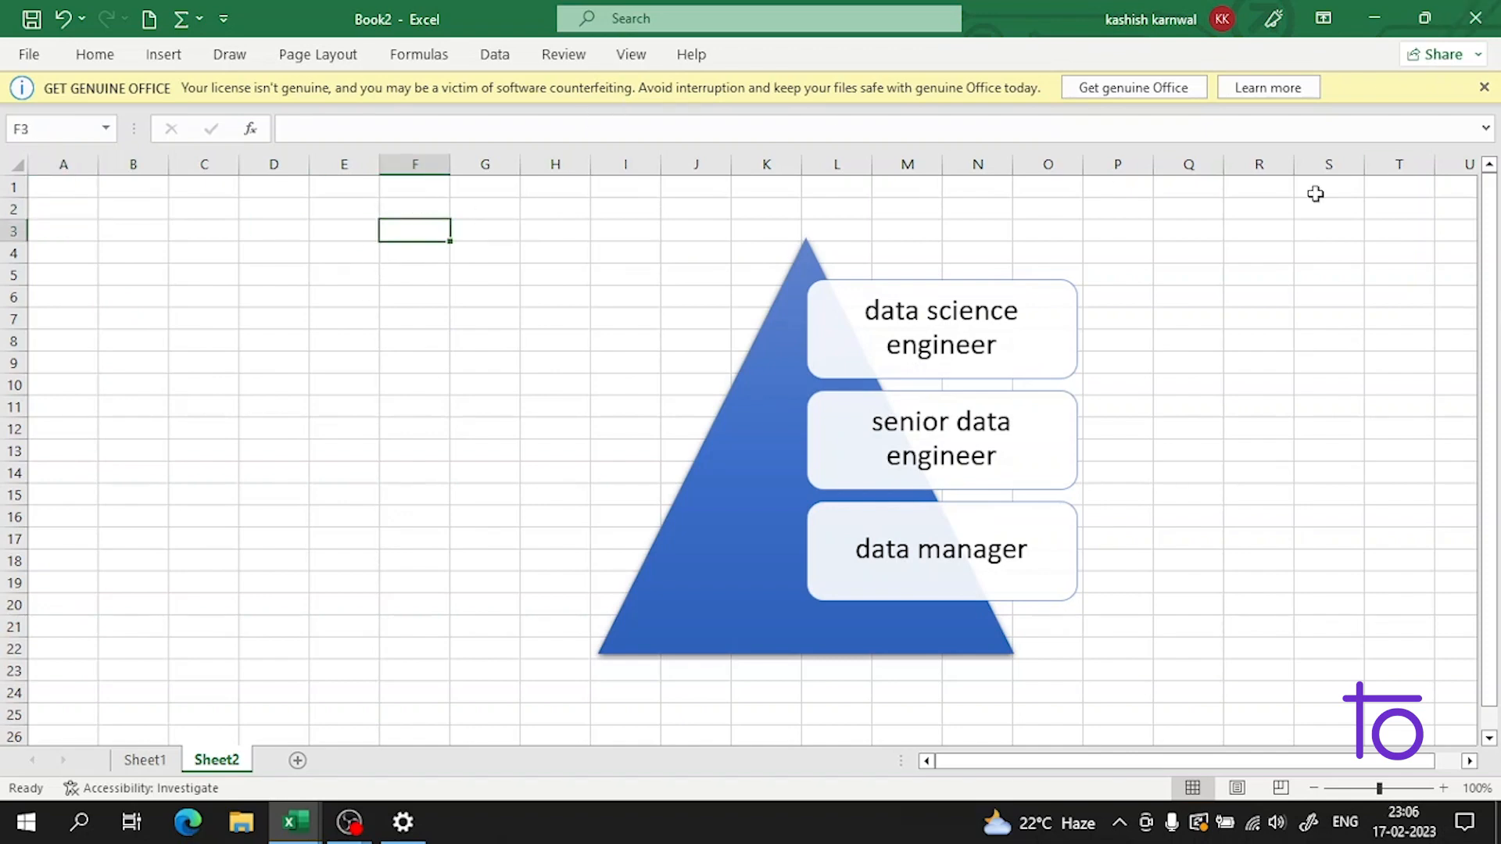
{"action": "left_click", "coordinate": [91, 55]}
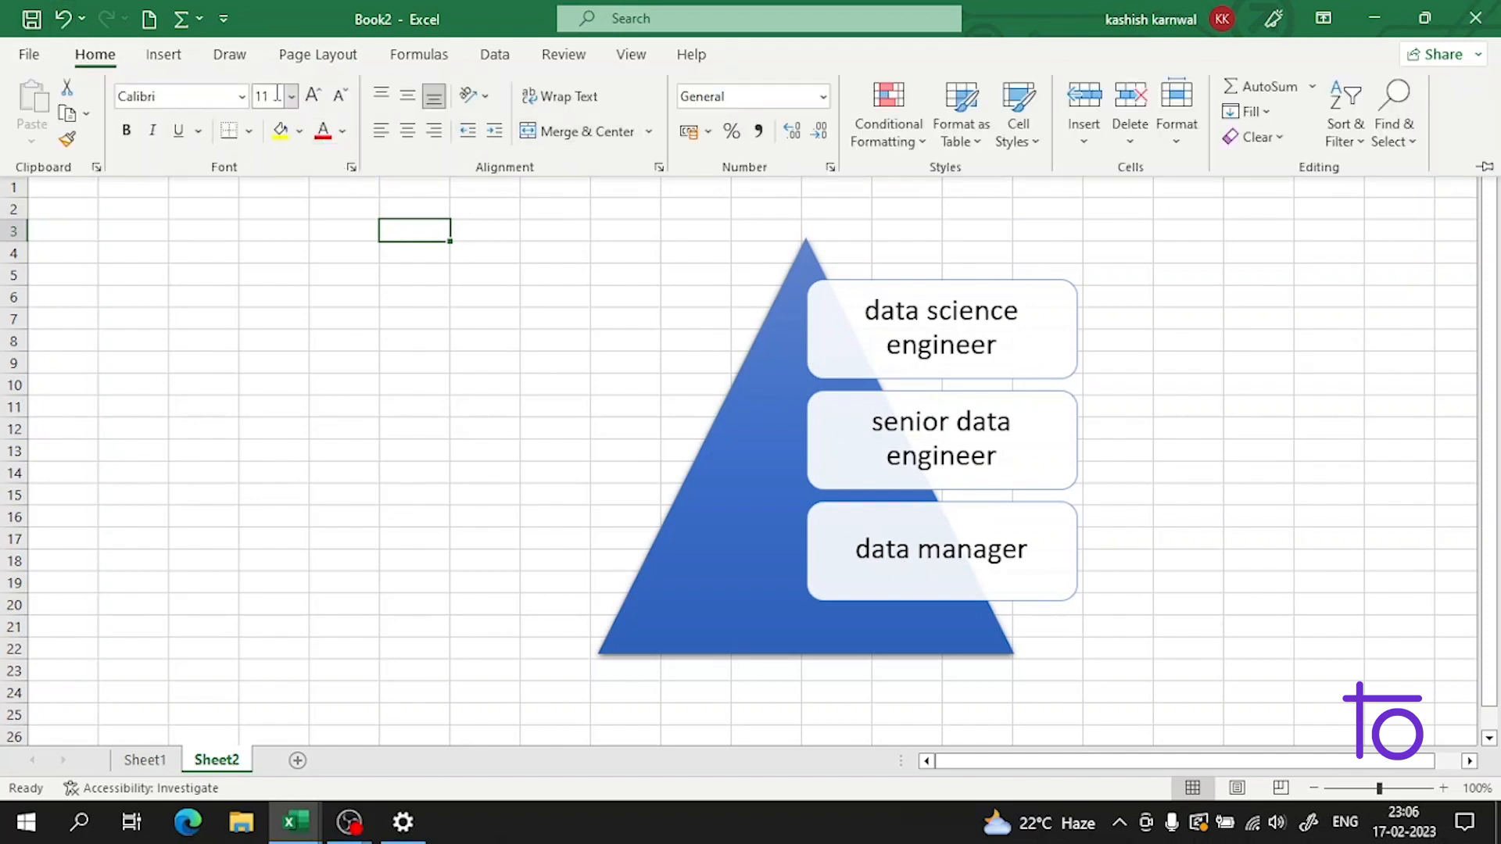
{"action": "left_click", "coordinate": [163, 55]}
{"action": "left_click", "coordinate": [282, 146]}
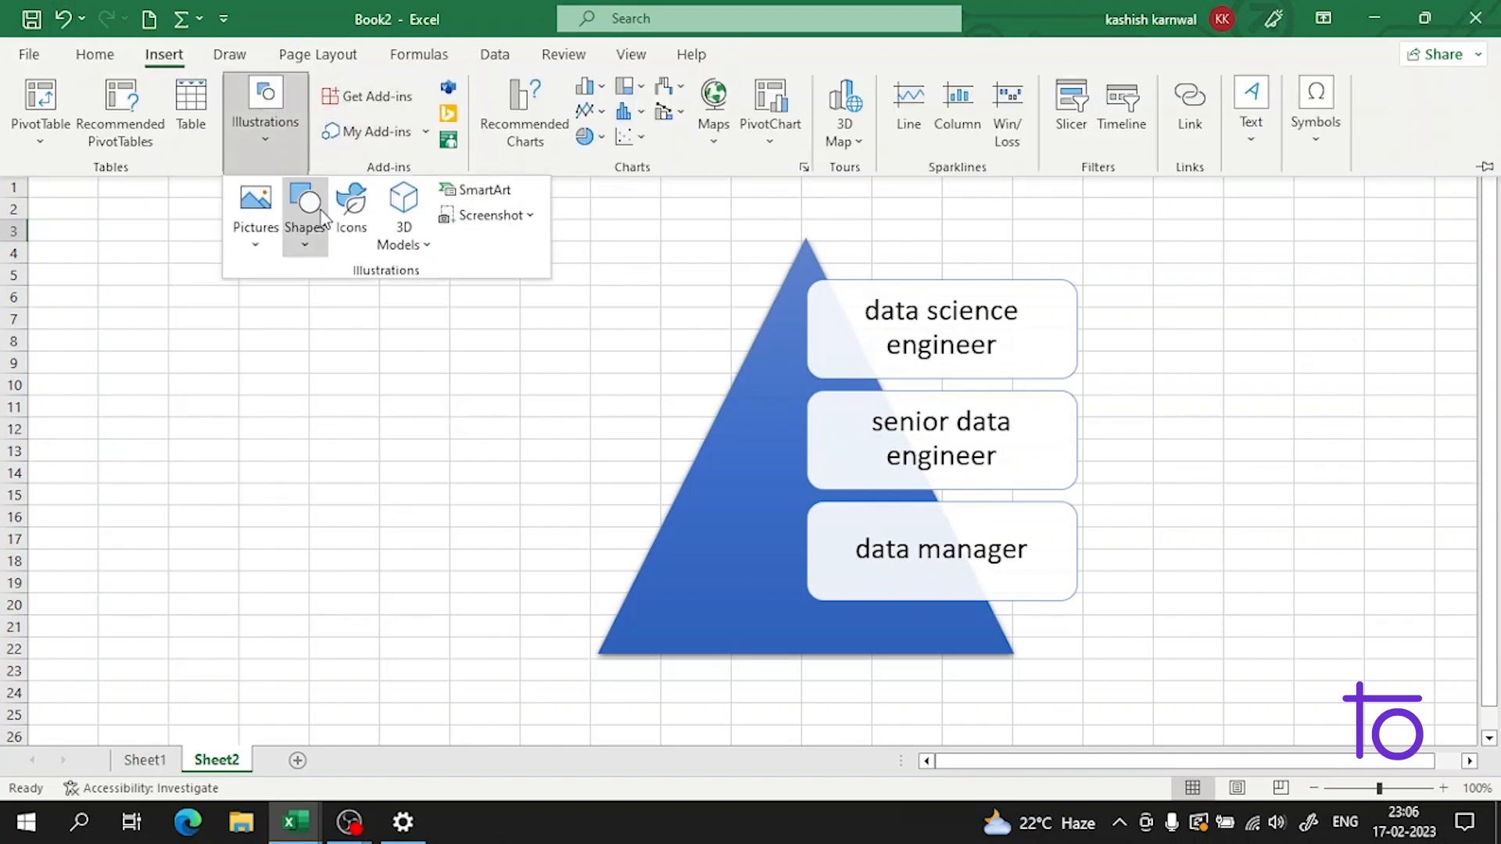
{"action": "left_click", "coordinate": [489, 187]}
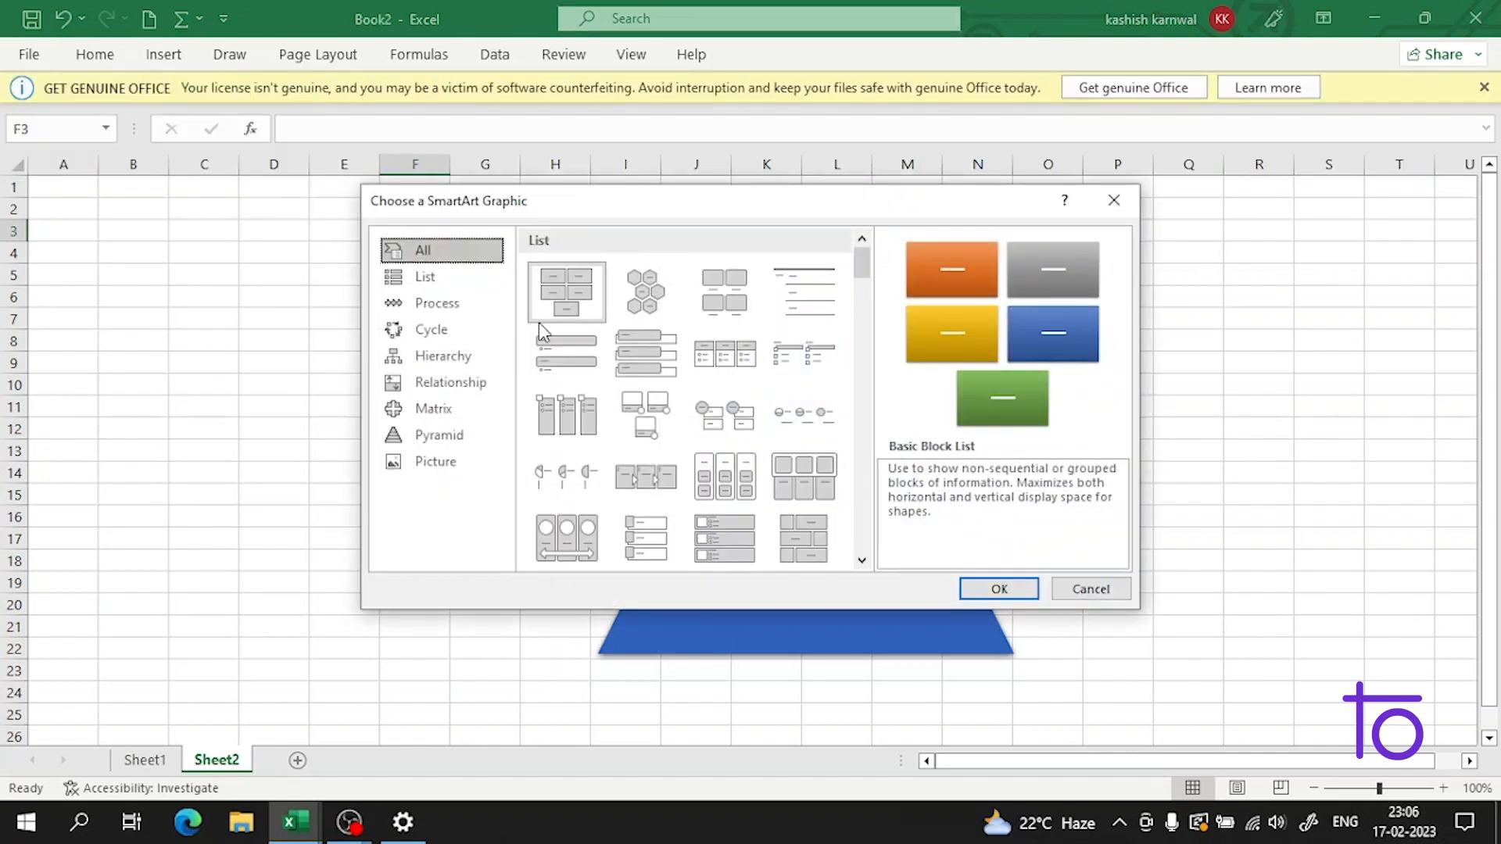
Step: Choose the Segmented Cycle layout from the Cycle category, review its description and insert it into Sheet2
{"action": "left_click", "coordinate": [464, 338]}
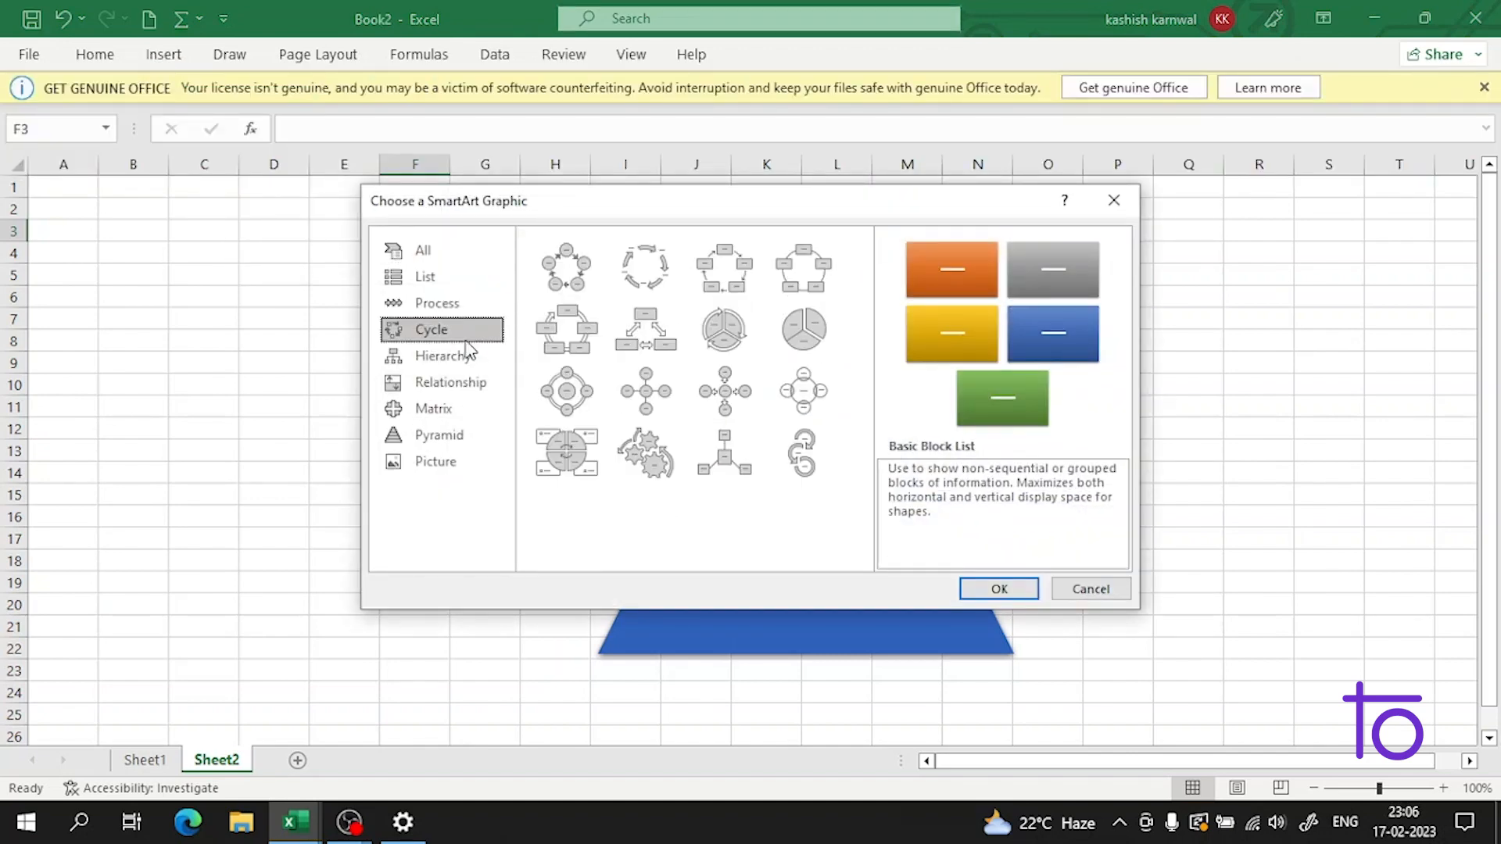
{"action": "left_click", "coordinate": [741, 339]}
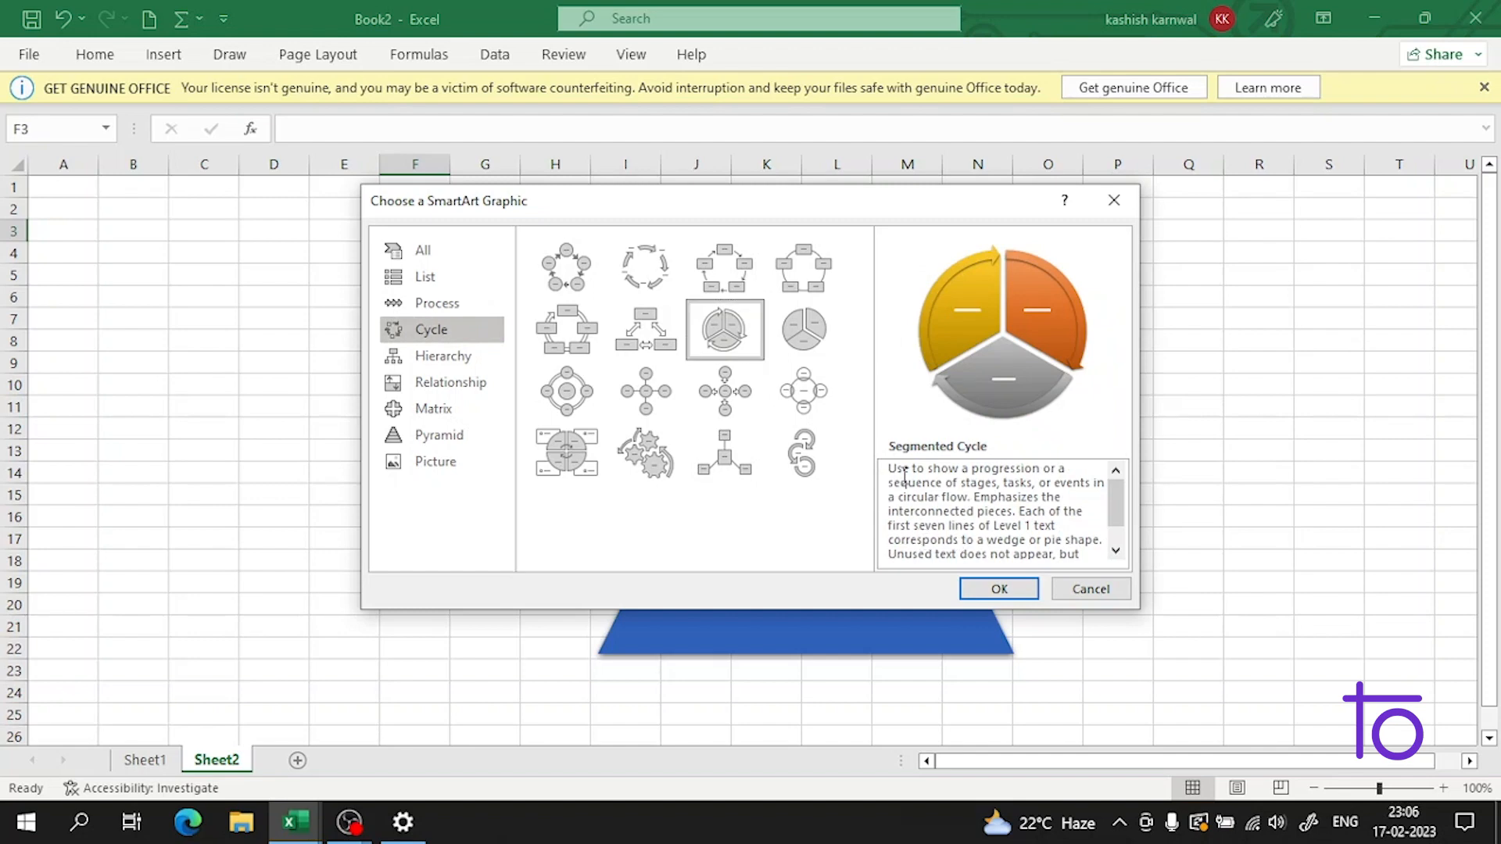
{"action": "left_click_drag", "start_coordinate": [901, 478], "coordinate": [936, 480]}
{"action": "left_click_drag", "start_coordinate": [971, 485], "coordinate": [1026, 494]}
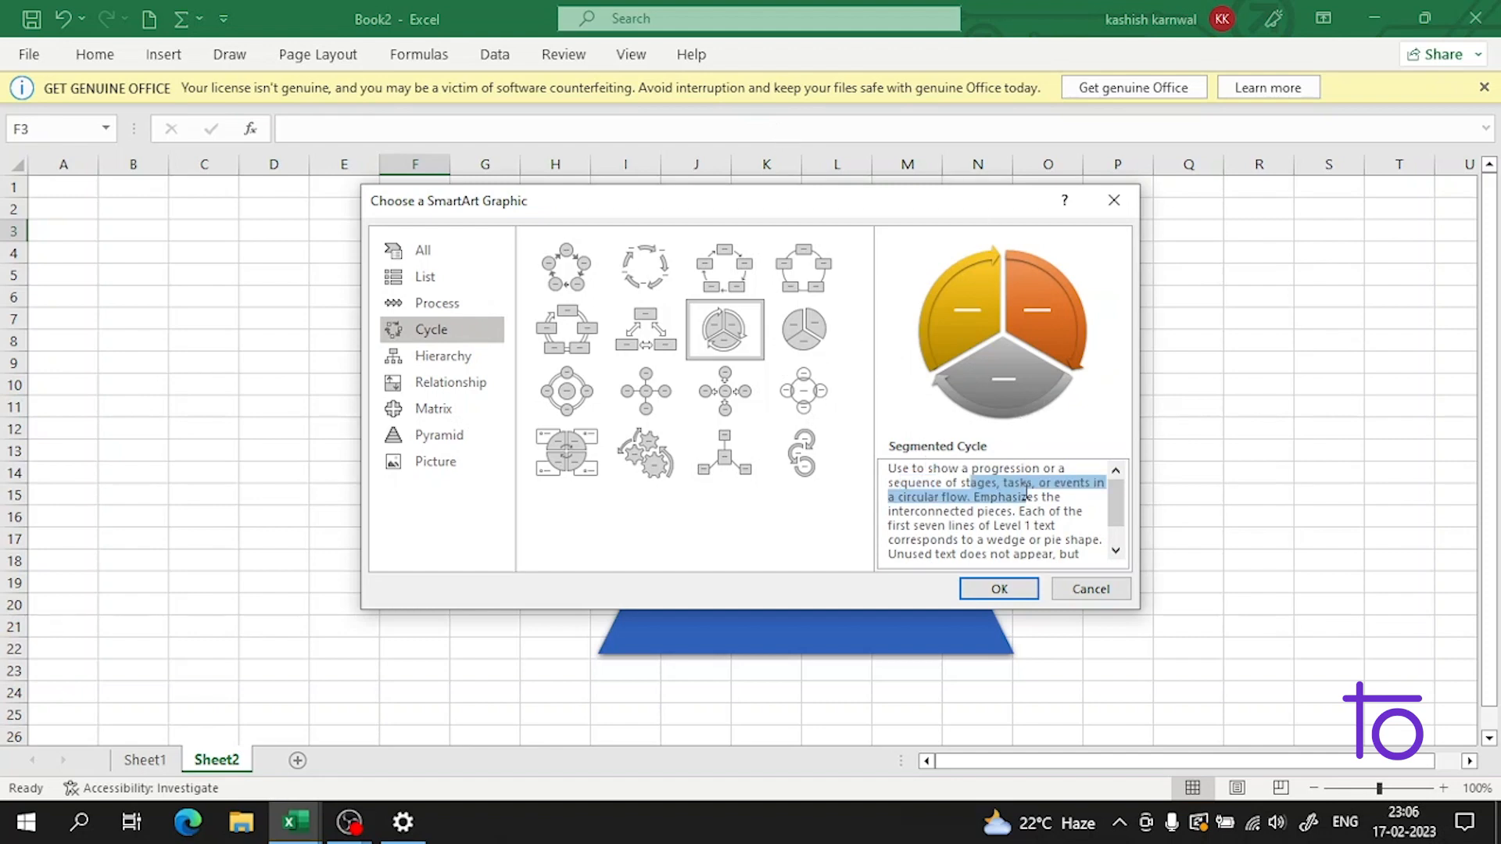
{"action": "left_click", "coordinate": [968, 520]}
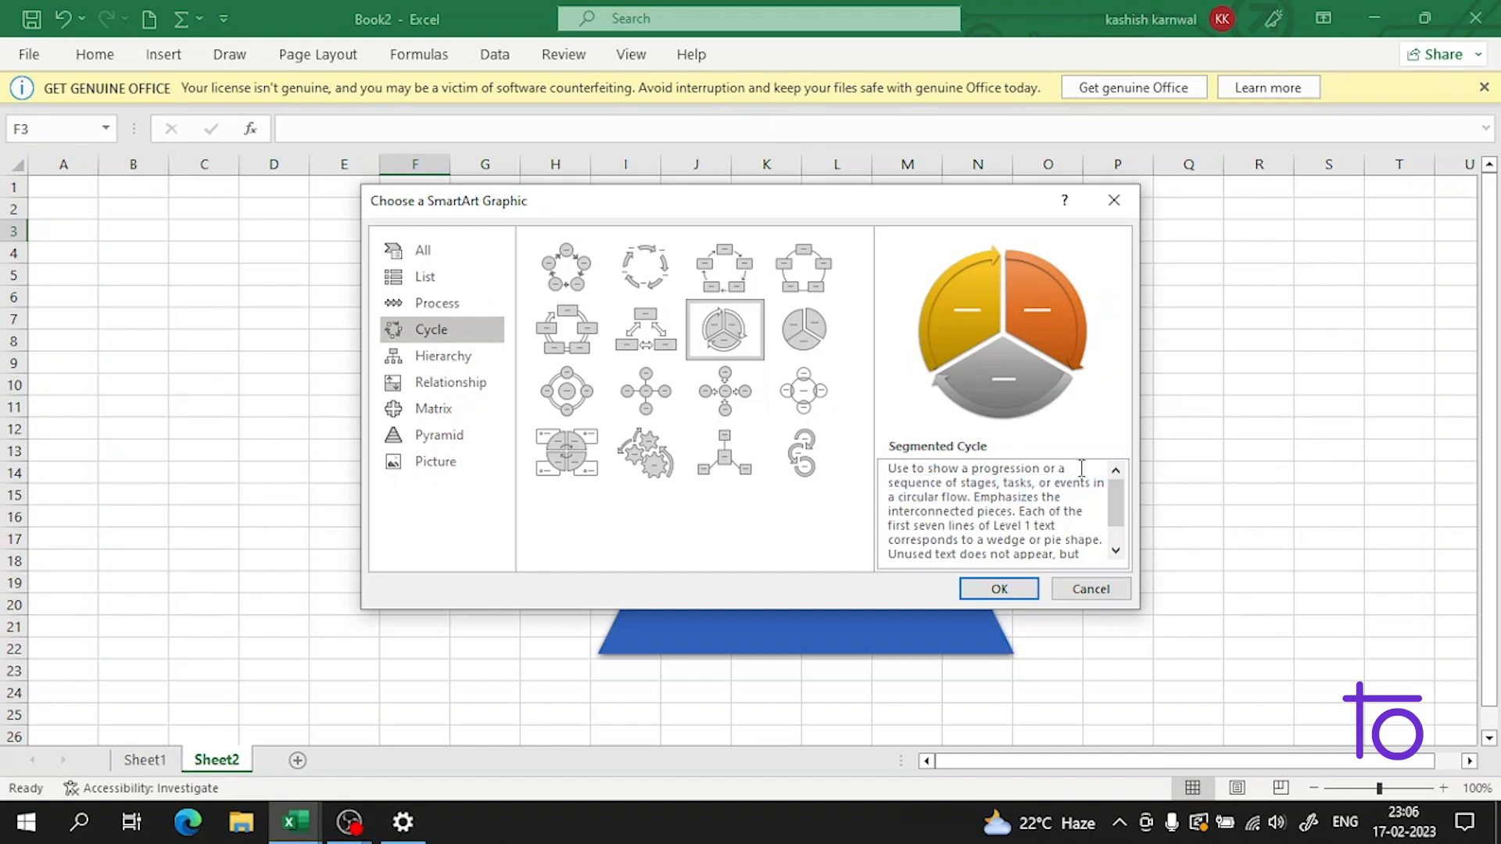
{"action": "left_click", "coordinate": [999, 588]}
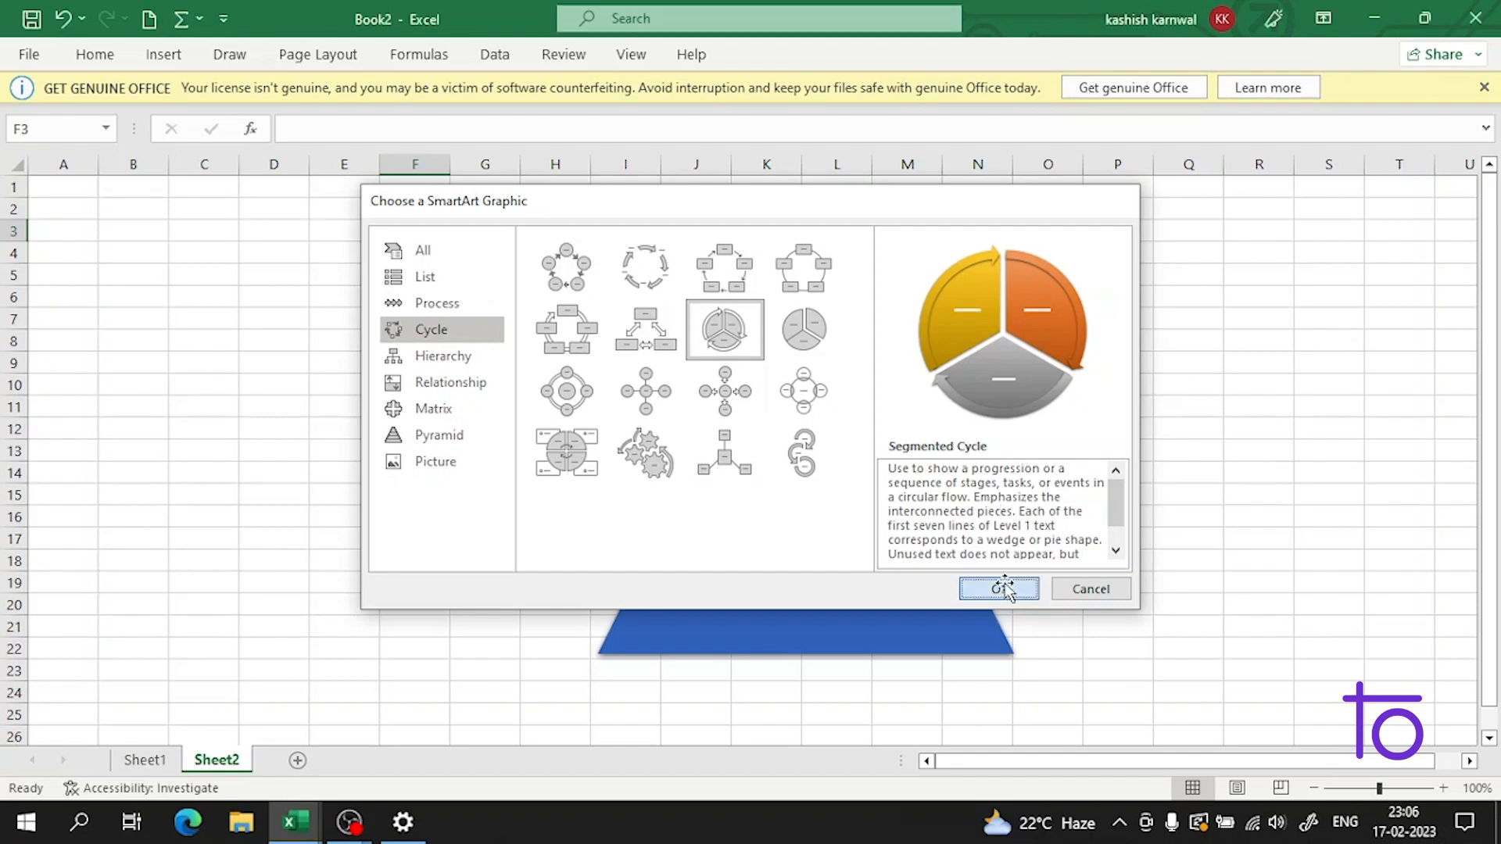
Step: Check the text placeholders in the three cycle segments and reselect the whole cycle graphic
{"action": "left_click", "coordinate": [682, 410]}
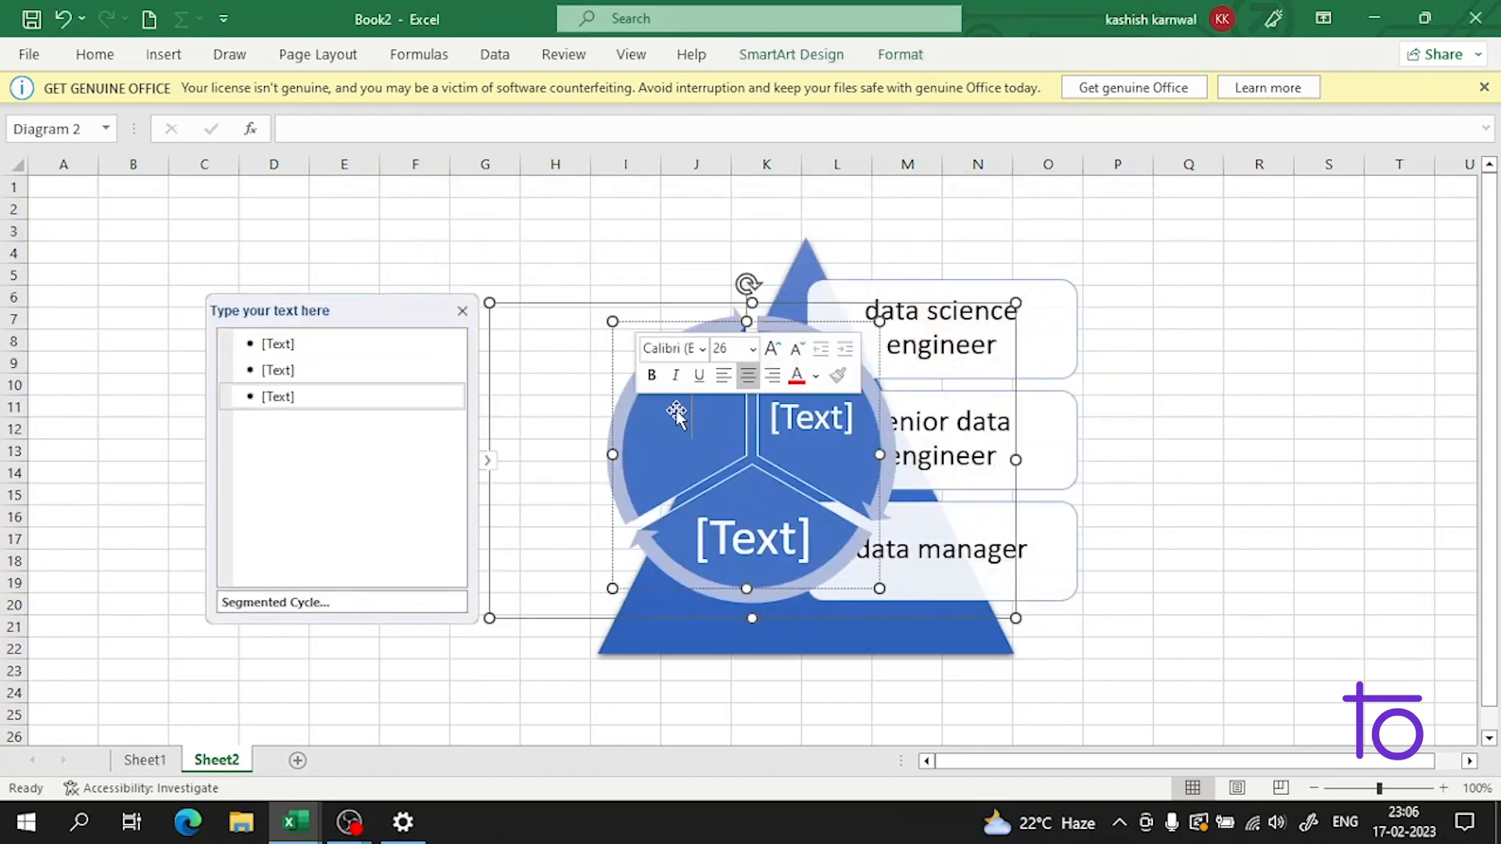
{"action": "left_click", "coordinate": [802, 441]}
{"action": "left_click", "coordinate": [759, 518]}
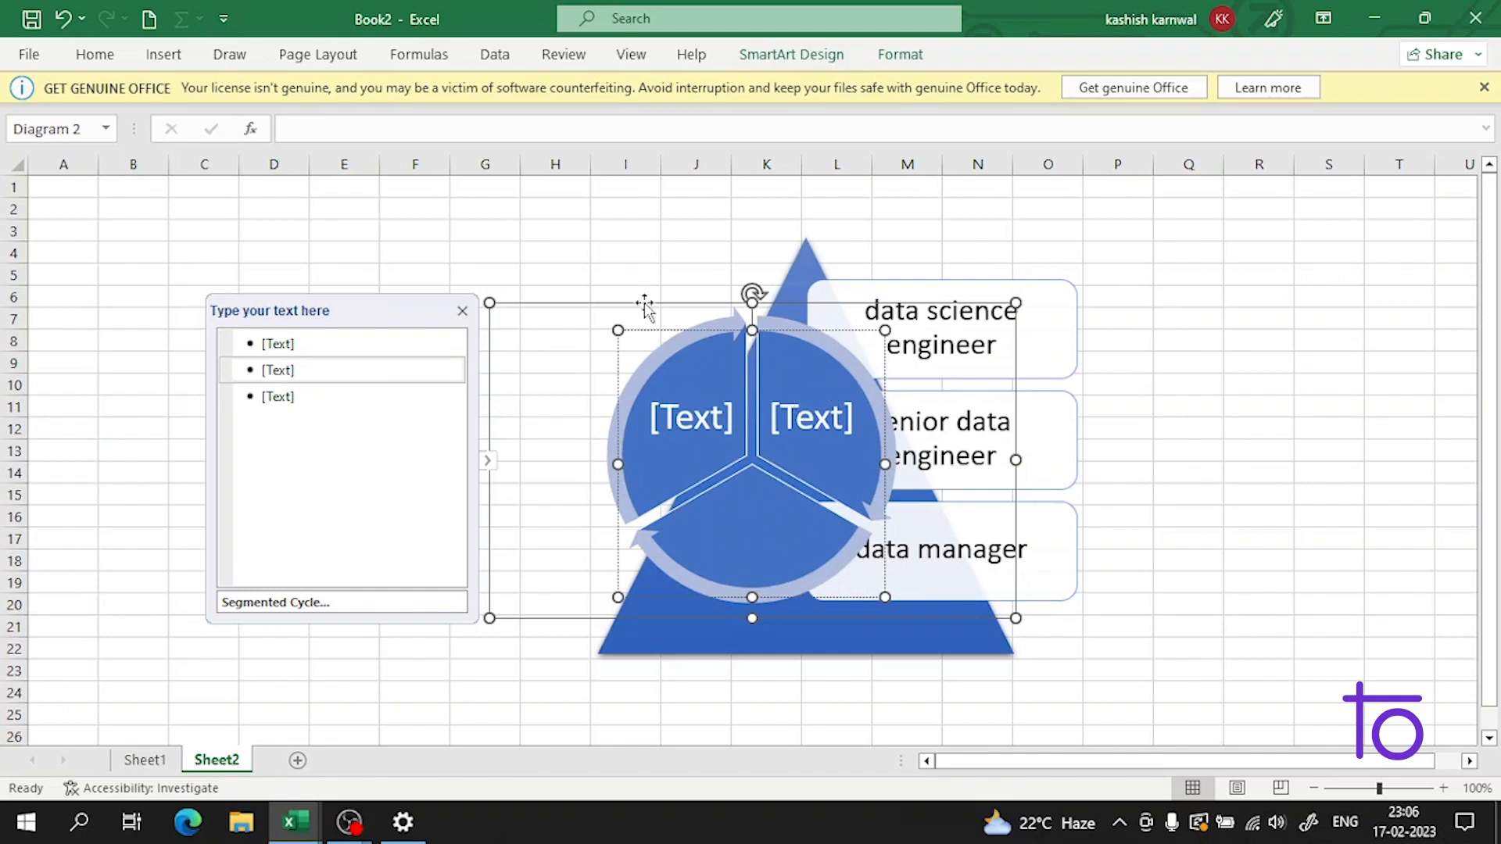
{"action": "left_click", "coordinate": [545, 321]}
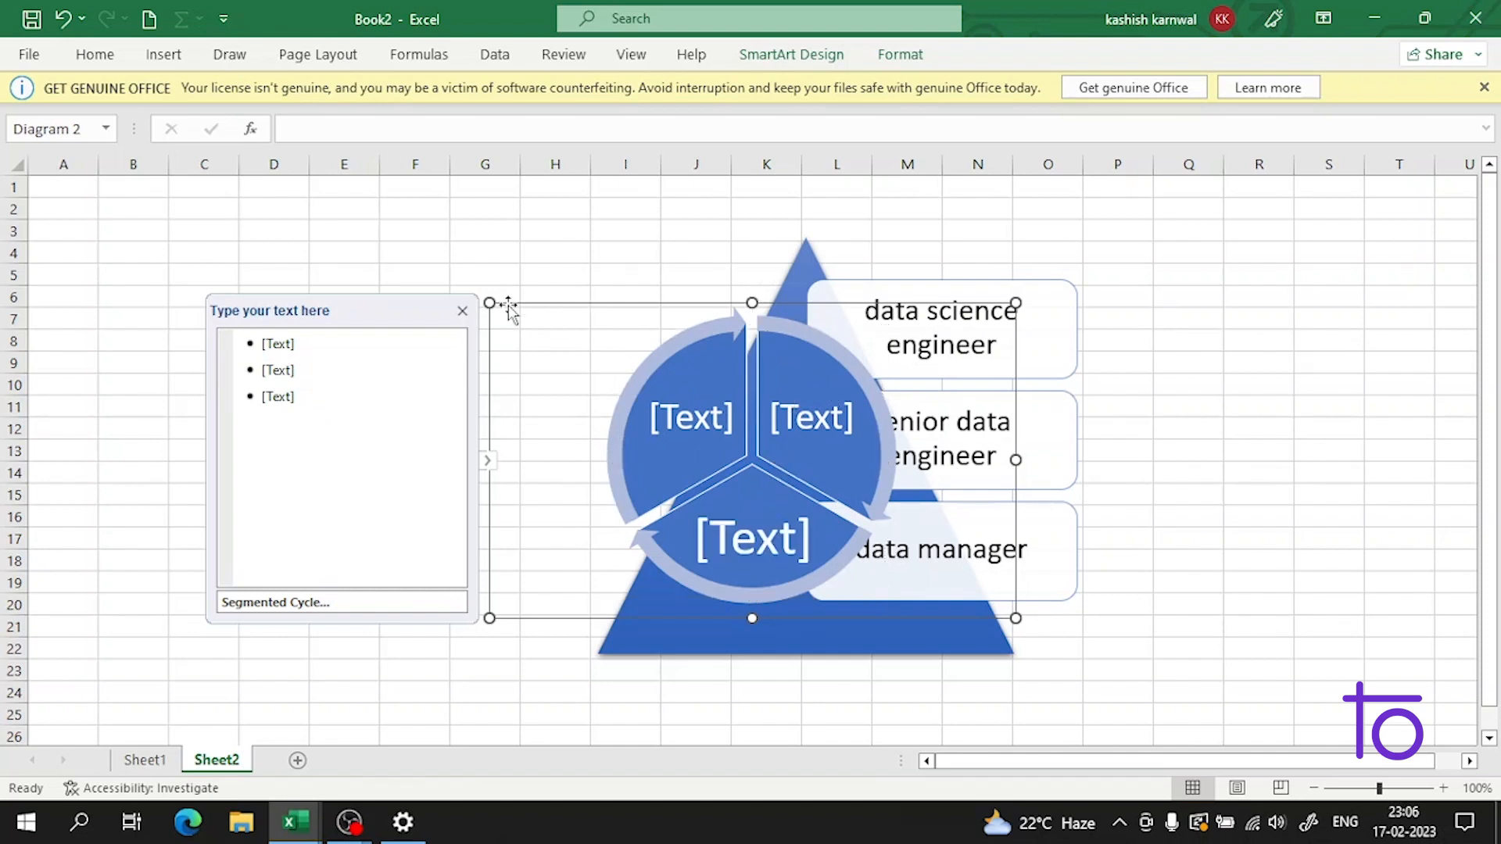